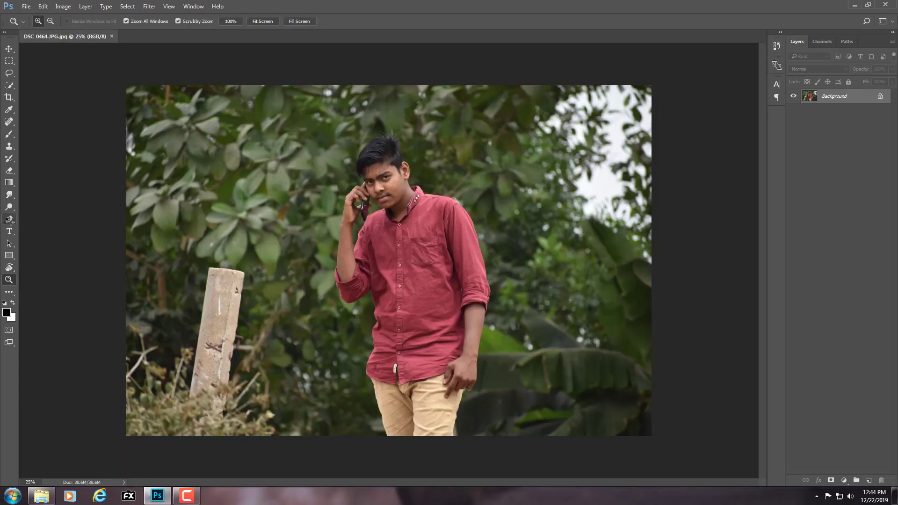
pyautogui.click(9, 218)
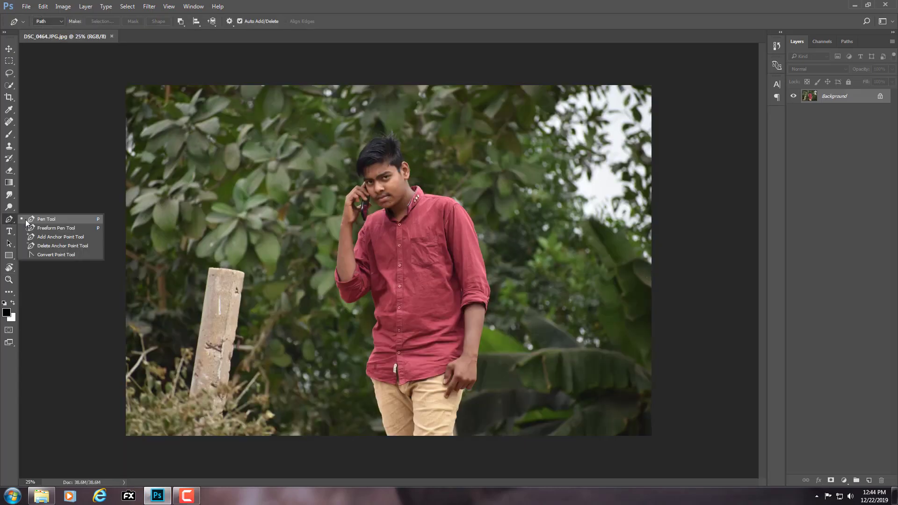
pyautogui.scroll(10, 413, 234)
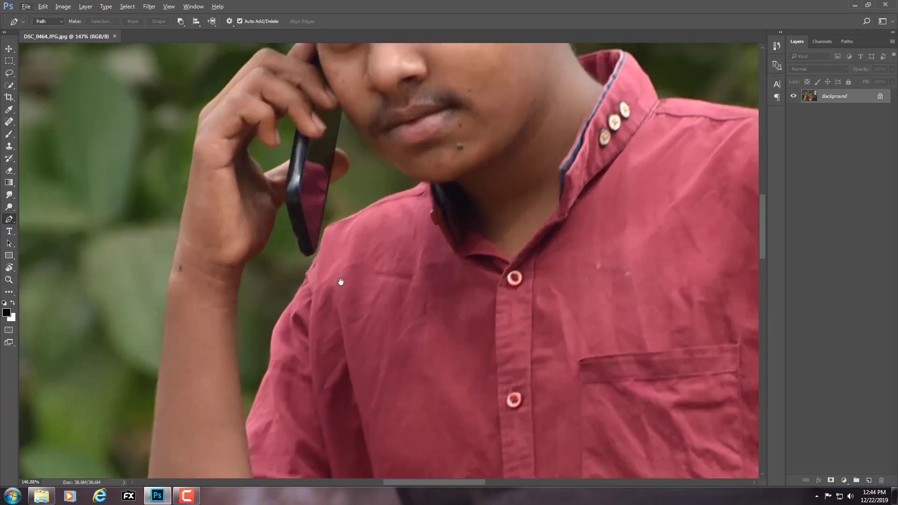
pyautogui.scroll(-5, 340, 281)
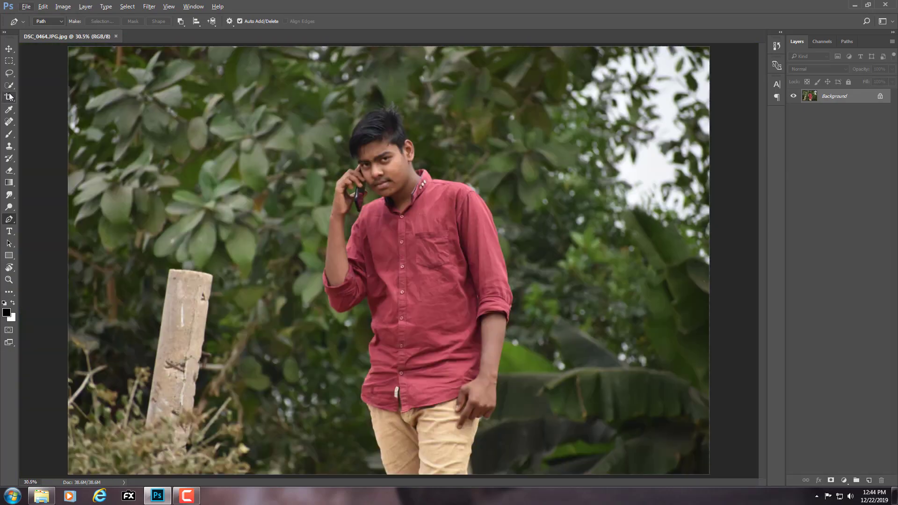
# Step: Roughly select the man's head, shirt and arms with the Quick Selection tool
pyautogui.click(9, 85)
pyautogui.moveTo(371, 134); pyautogui.dragTo(380, 152)
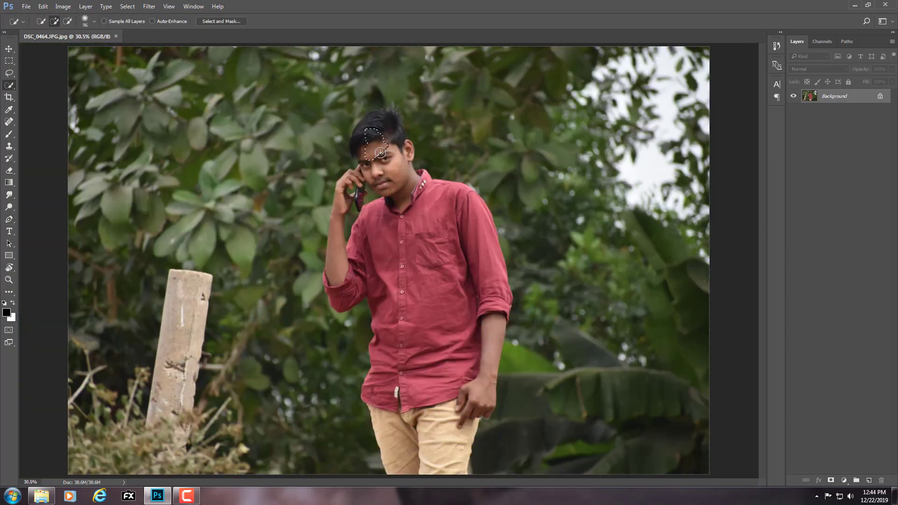
pyautogui.moveTo(481, 248); pyautogui.dragTo(337, 290)
# Step: Shrink the selection brush and clean up the selection edge around the sleeve, arm, head and shoulder
pyautogui.scroll(5, 329, 300)
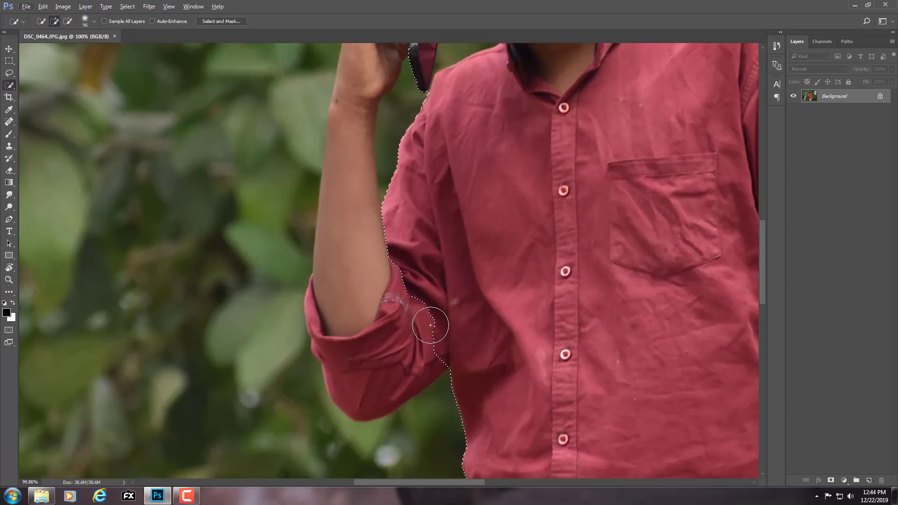
pyautogui.press('[')
pyautogui.press('[')
pyautogui.press('[')
pyautogui.press('[')
pyautogui.press('[')
pyautogui.press('[')
pyautogui.scroll(10, 468, 224)
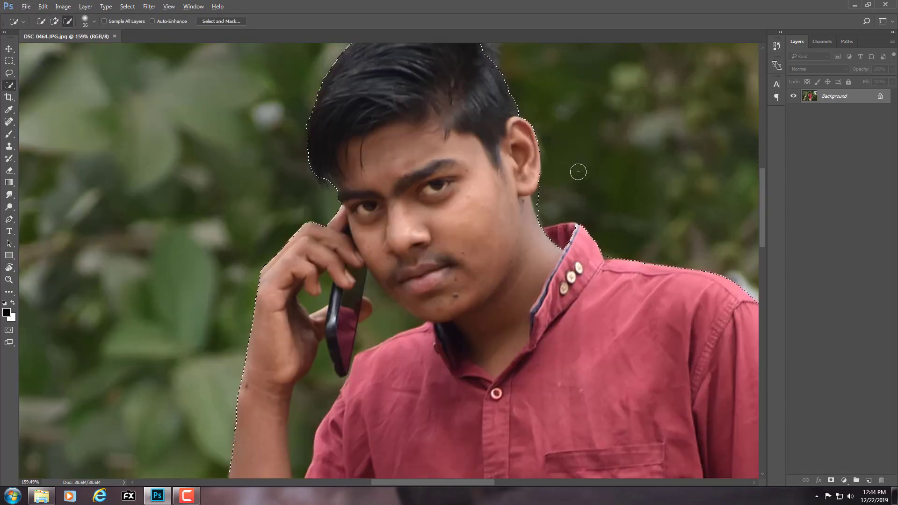
pyautogui.scroll(3, 538, 197)
pyautogui.hscroll(3, 519, 215)
pyautogui.keyDown('alt'); pyautogui.scroll(-3, 516, 226); pyautogui.keyUp('alt')
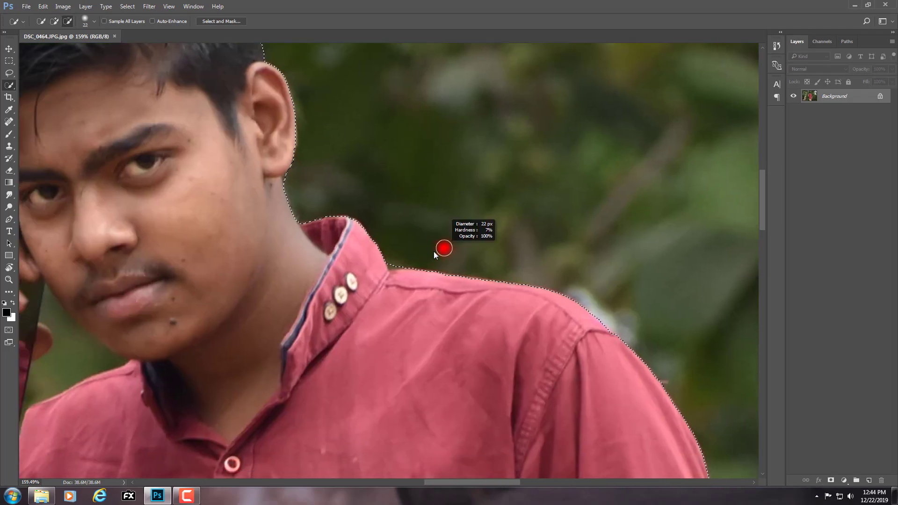
pyautogui.keyDown('alt'); pyautogui.scroll(-3, 441, 248); pyautogui.keyUp('alt')
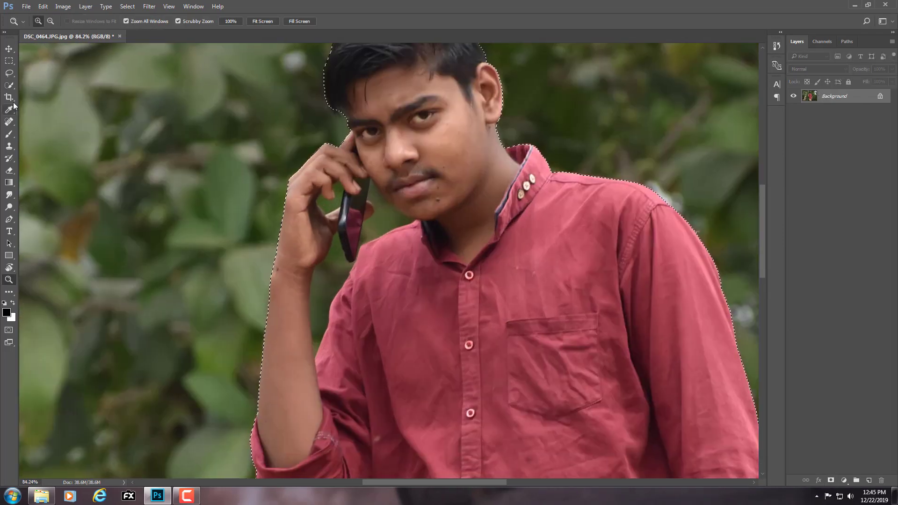
# Step: Subtract the background gap between the phone and the chin from the selection using the Magic Wand at tolerance 36
pyautogui.rightClick(9, 85)
pyautogui.click(47, 95)
pyautogui.click(62, 21)
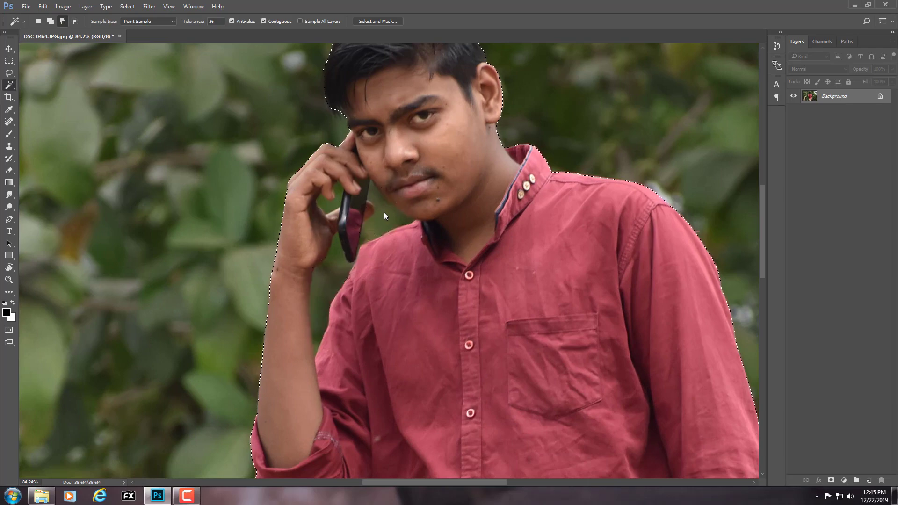
pyautogui.click(384, 212)
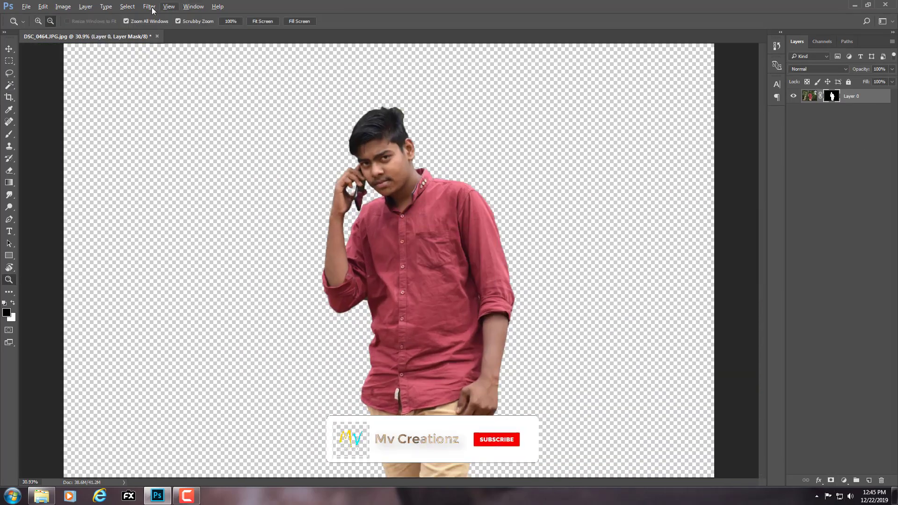
# Step: Refine the layer mask's edge with Smart Radius, a slight radius, 3% contrast and a -9% edge shift
pyautogui.click(127, 6)
pyautogui.click(141, 125)
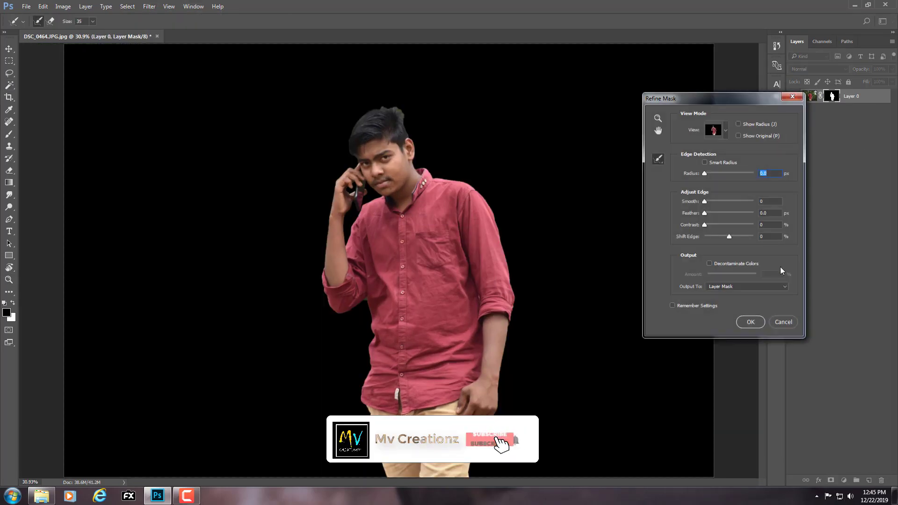
pyautogui.click(728, 237)
pyautogui.moveTo(705, 225); pyautogui.dragTo(706, 225)
pyautogui.click(704, 163)
pyautogui.moveTo(704, 173); pyautogui.dragTo(707, 174)
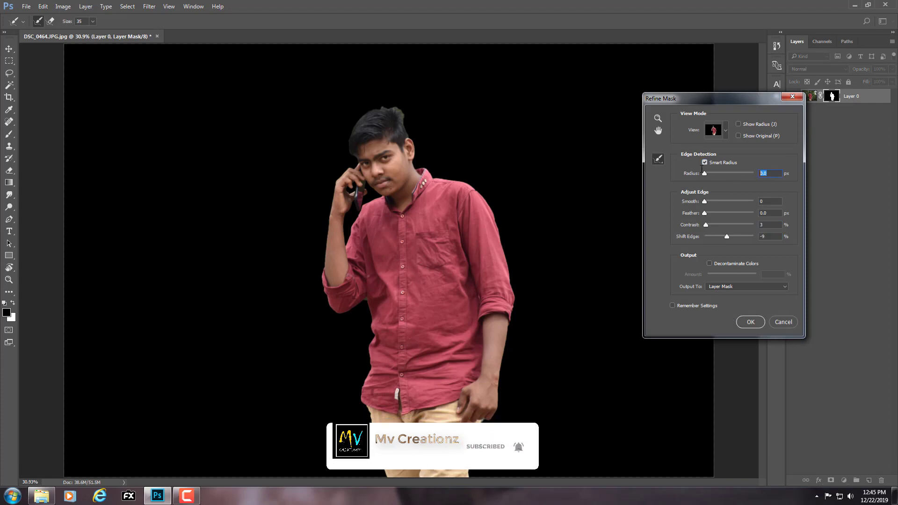
# Step: Brush the Refine Radius tool around the man's hair outline and apply the refined mask
pyautogui.press('z')
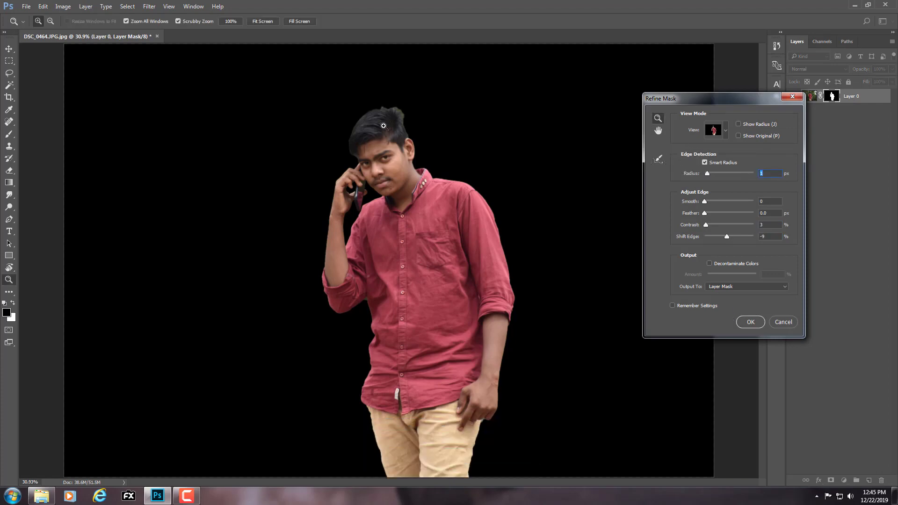
pyautogui.hotkey('ctrl', '+')
pyautogui.click(658, 158)
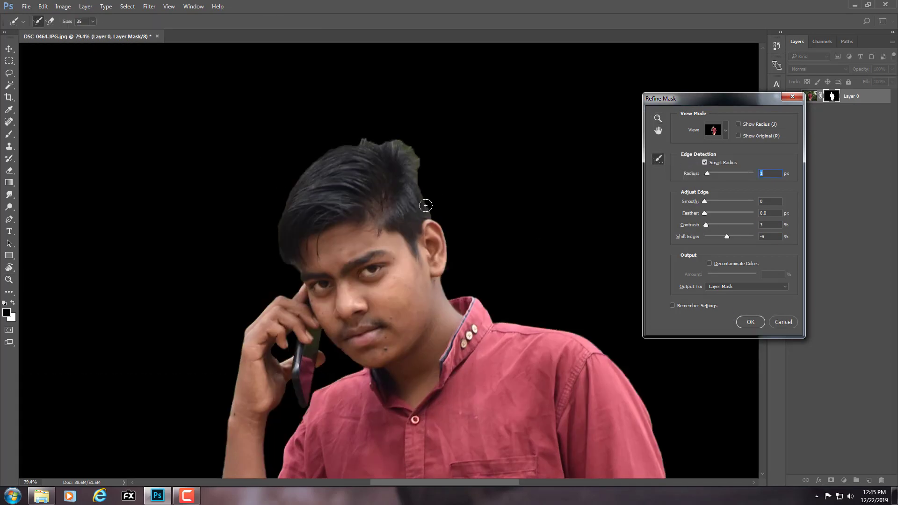
pyautogui.moveTo(422, 173); pyautogui.dragTo(385, 132)
pyautogui.moveTo(317, 167)
pyautogui.mouseDown()
pyautogui.moveTo(271, 230)
pyautogui.moveTo(282, 257)
pyautogui.mouseUp()
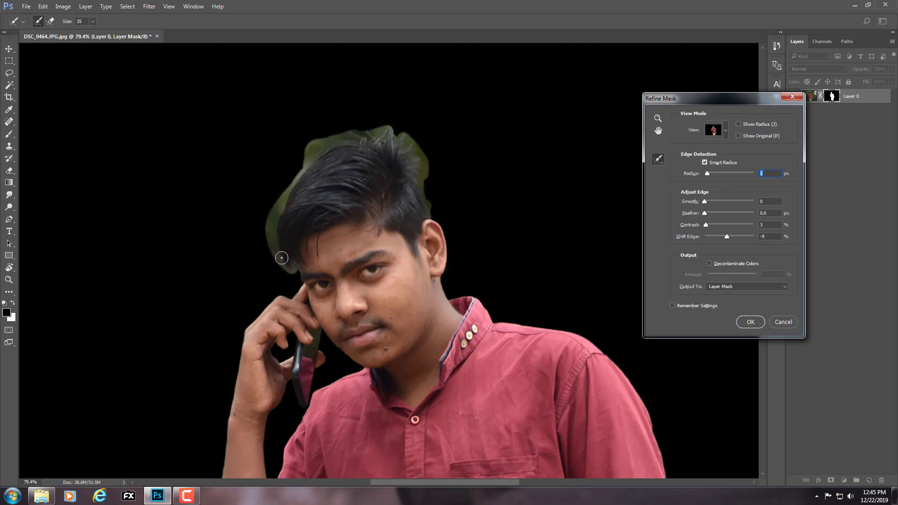
pyautogui.moveTo(423, 208)
pyautogui.mouseDown()
pyautogui.moveTo(413, 151)
pyautogui.moveTo(384, 134)
pyautogui.moveTo(403, 150)
pyautogui.mouseUp()
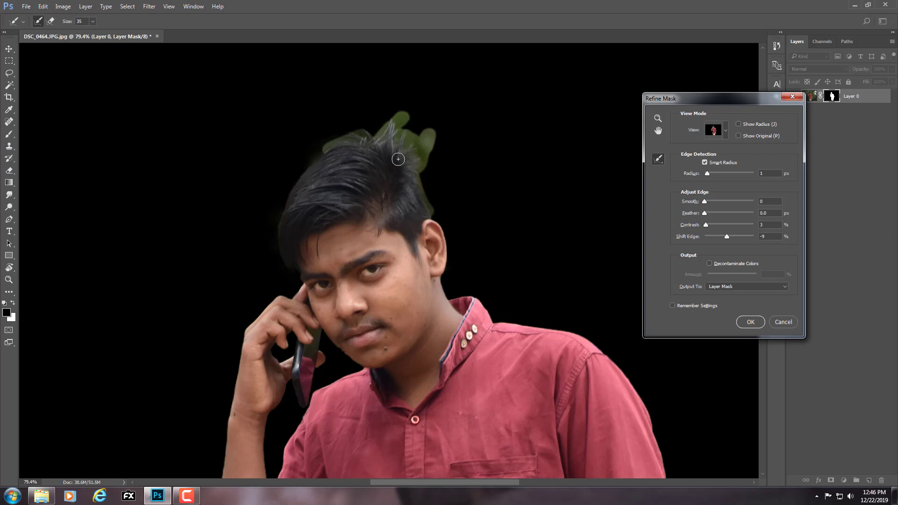
pyautogui.click(749, 326)
# Step: Open the image white-deck-of-boat-in-middle-of-sea-1167023 from the Downloads folder
pyautogui.moveTo(552, 206); pyautogui.dragTo(5, 10)
pyautogui.click(26, 7)
pyautogui.click(37, 27)
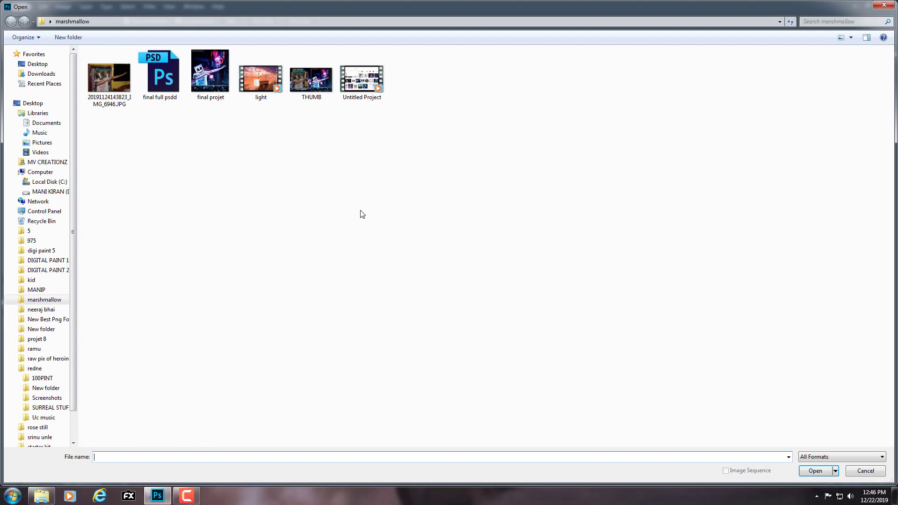
pyautogui.rightClick(362, 214)
pyautogui.click(385, 247)
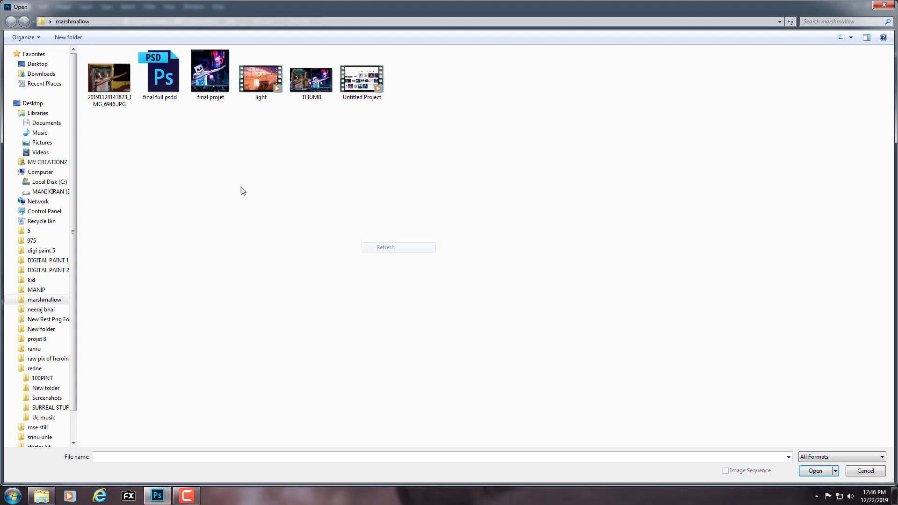
pyautogui.click(46, 77)
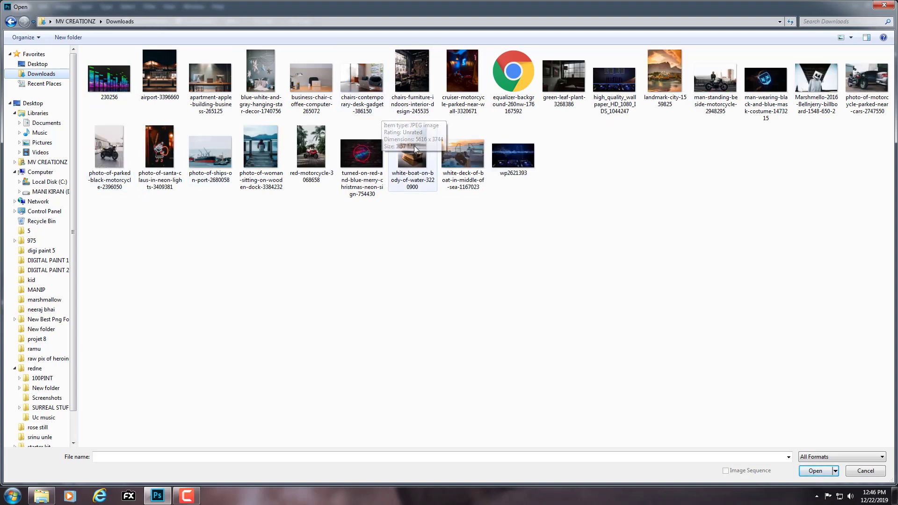
pyautogui.doubleClick(454, 159)
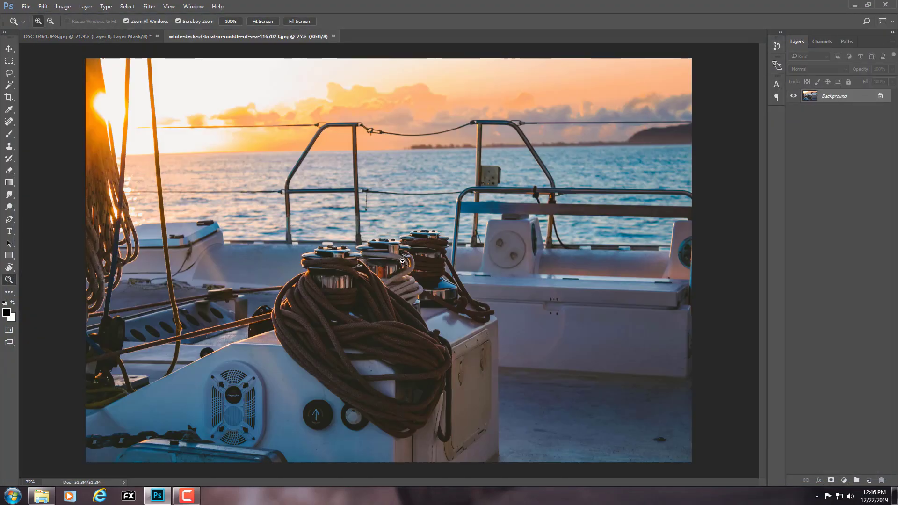
pyautogui.click(402, 261)
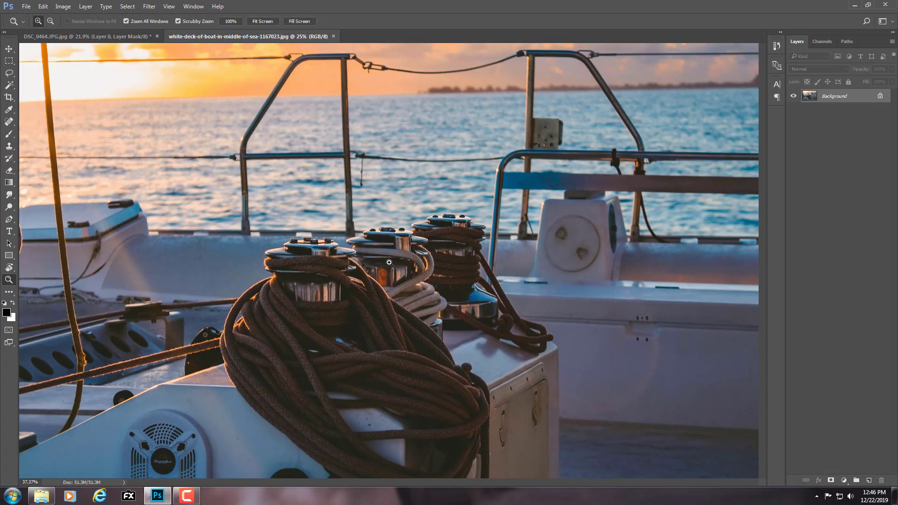
pyautogui.moveTo(306, 227); pyautogui.dragTo(282, 256)
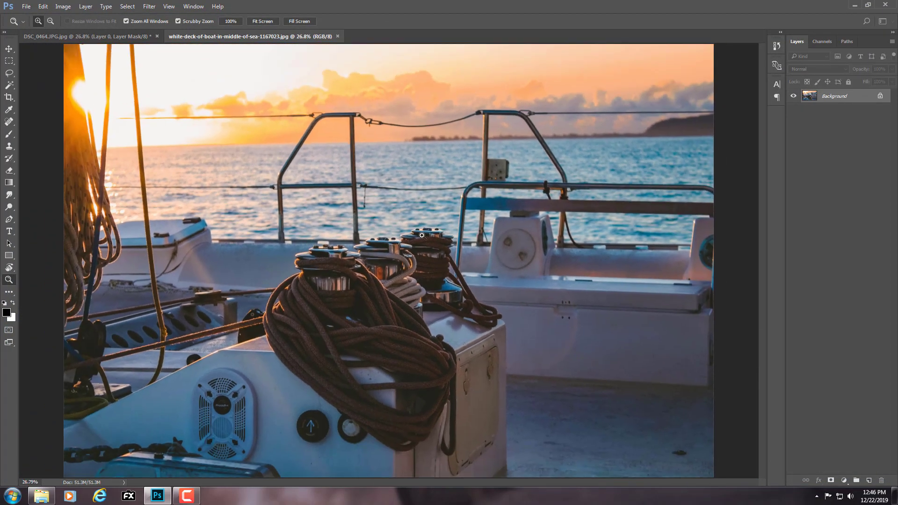
pyautogui.moveTo(317, 225); pyautogui.dragTo(306, 224)
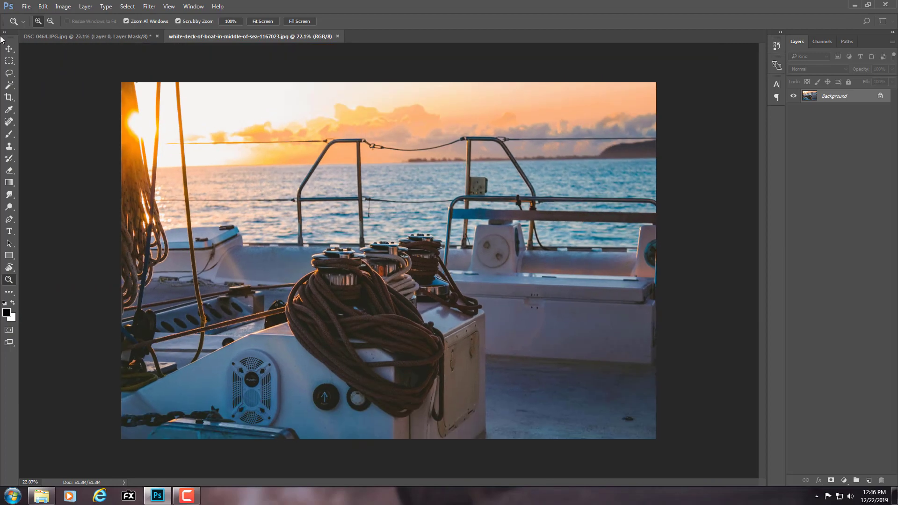
# Step: Create a new white RGB document, 1333 × 2000 pixels, with a resolution of 450 pixels/inch
pyautogui.click(8, 49)
pyautogui.click(26, 7)
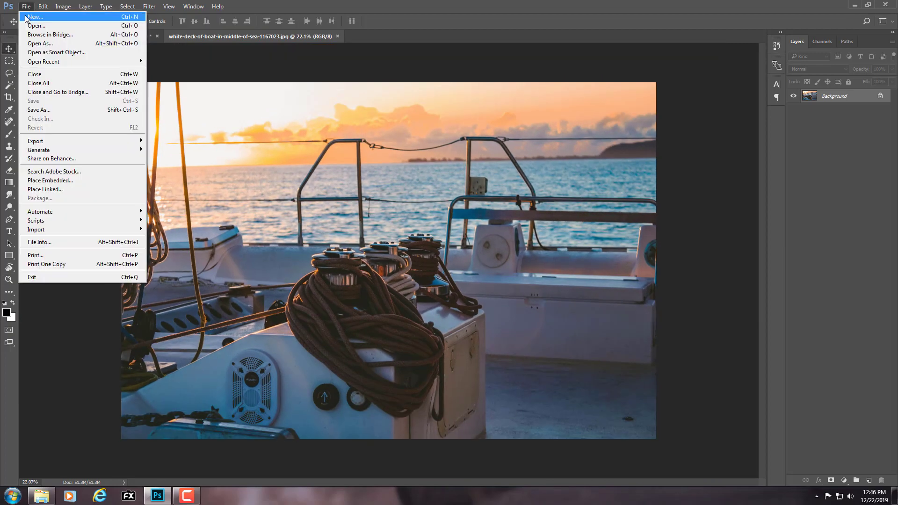
pyautogui.click(33, 16)
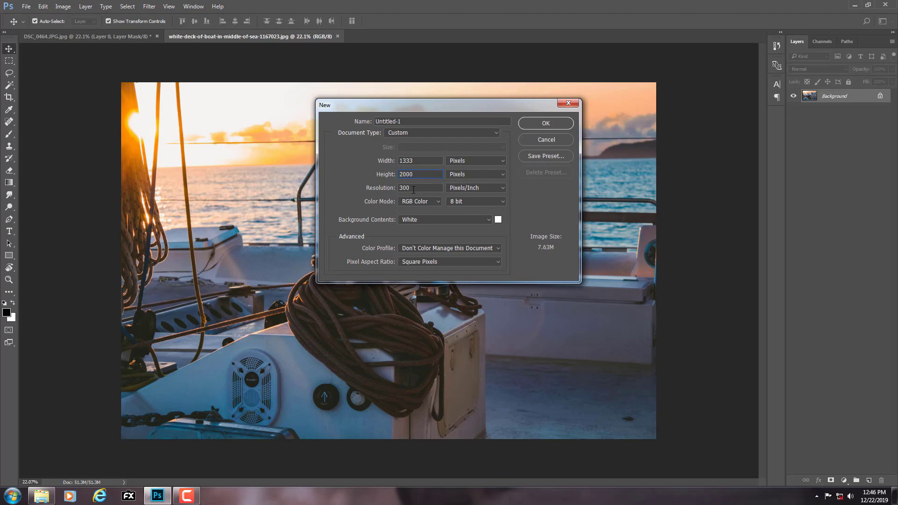
pyautogui.write('1')
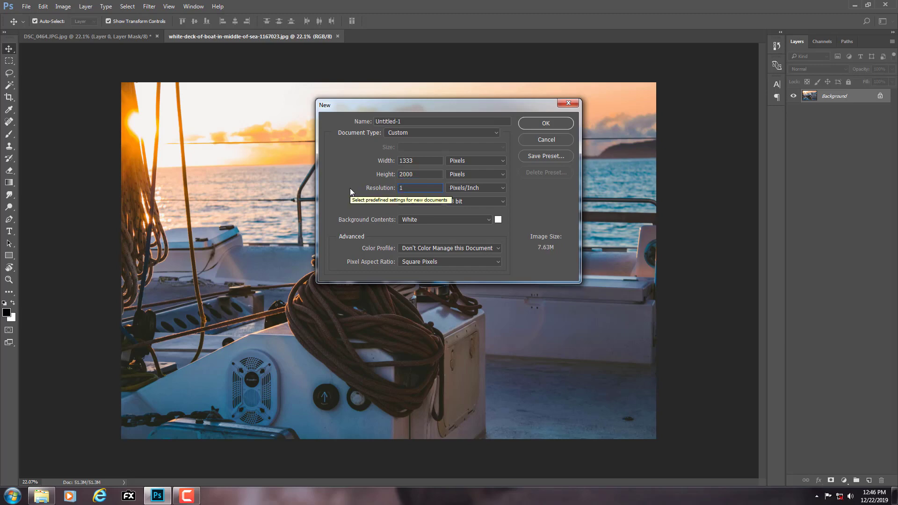
pyautogui.press('BackSpace')
pyautogui.write('450')
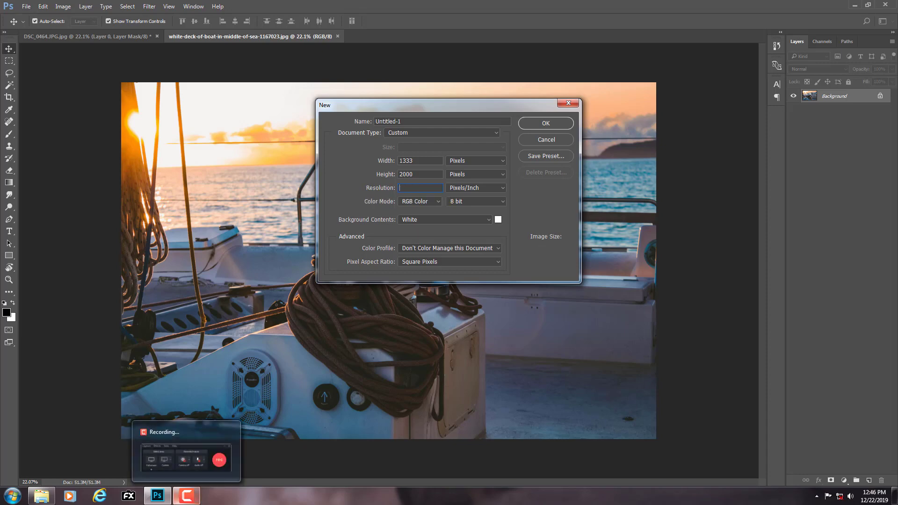
pyautogui.click(533, 123)
pyautogui.click(200, 495)
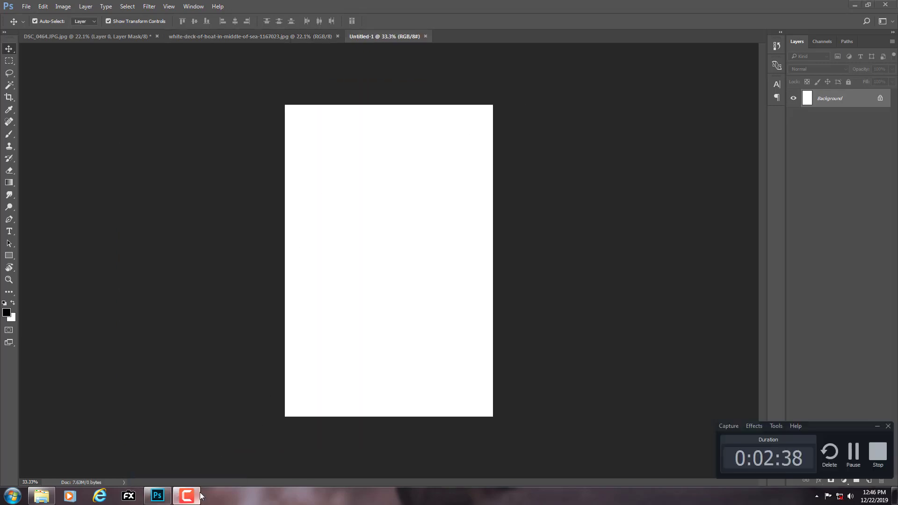
pyautogui.click(200, 495)
pyautogui.press('z')
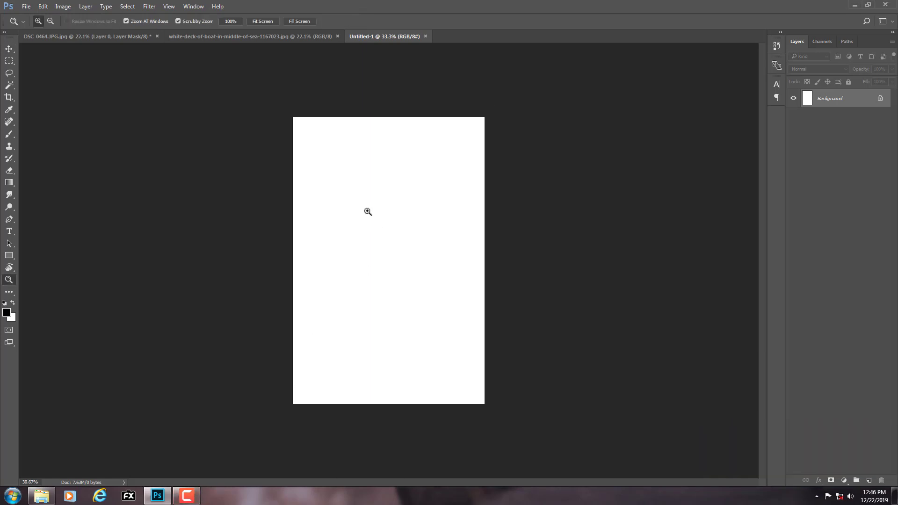
pyautogui.click(367, 167)
# Step: Bring the masked man from DSC_0464.JPG.jpg into the blank Untitled-1 document with the Move tool
pyautogui.click(253, 37)
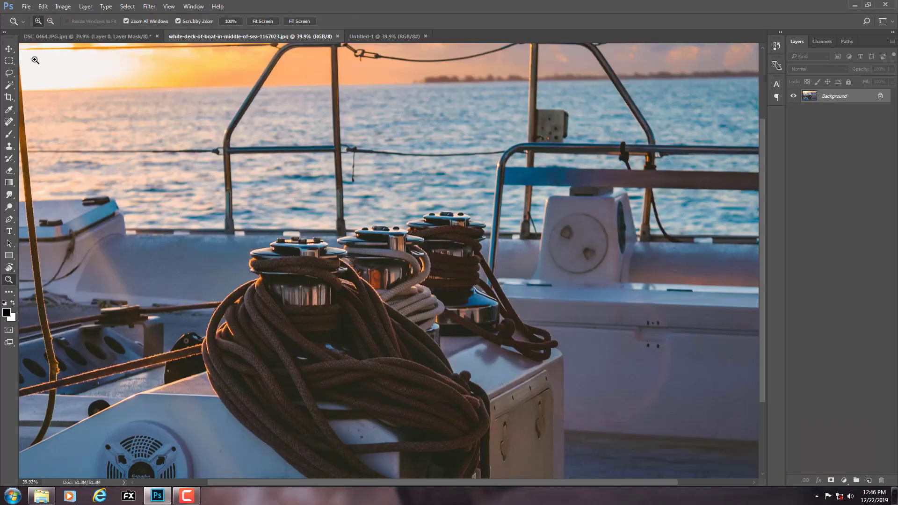
pyautogui.click(8, 49)
pyautogui.scroll(-4, 80, 96)
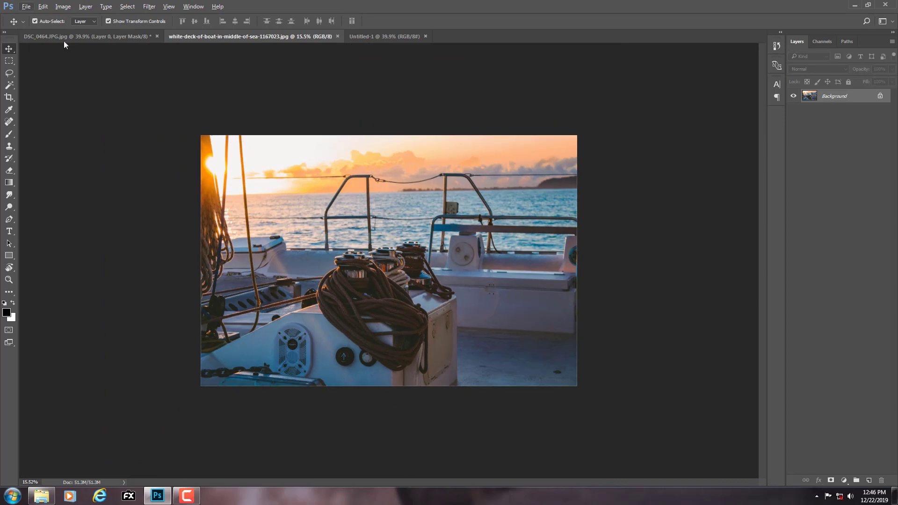
pyautogui.click(64, 41)
pyautogui.moveTo(487, 298); pyautogui.dragTo(455, 233)
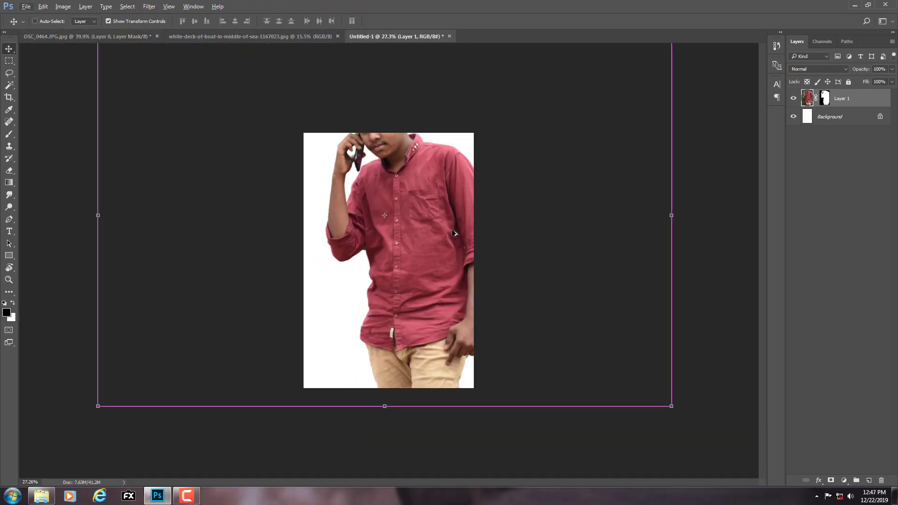
# Step: Scale the man's layer down and position it so his head and body fit on the portrait canvas
pyautogui.moveTo(671, 406); pyautogui.dragTo(543, 317)
pyautogui.moveTo(426, 208); pyautogui.dragTo(420, 249)
pyautogui.click(414, 21)
# Step: Bring the boat photo into Untitled-1, scale it to about 60%, and position it to cover the portrait canvas
pyautogui.click(265, 36)
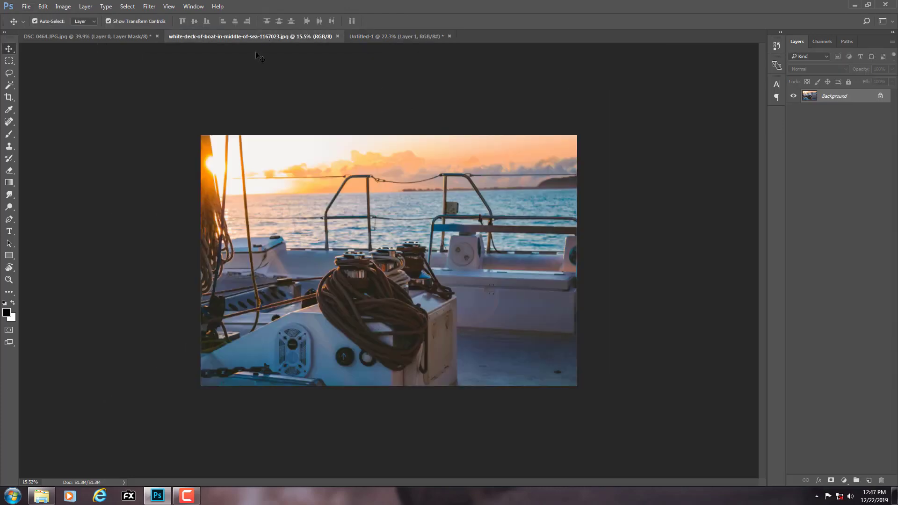
pyautogui.moveTo(363, 36); pyautogui.dragTo(422, 235)
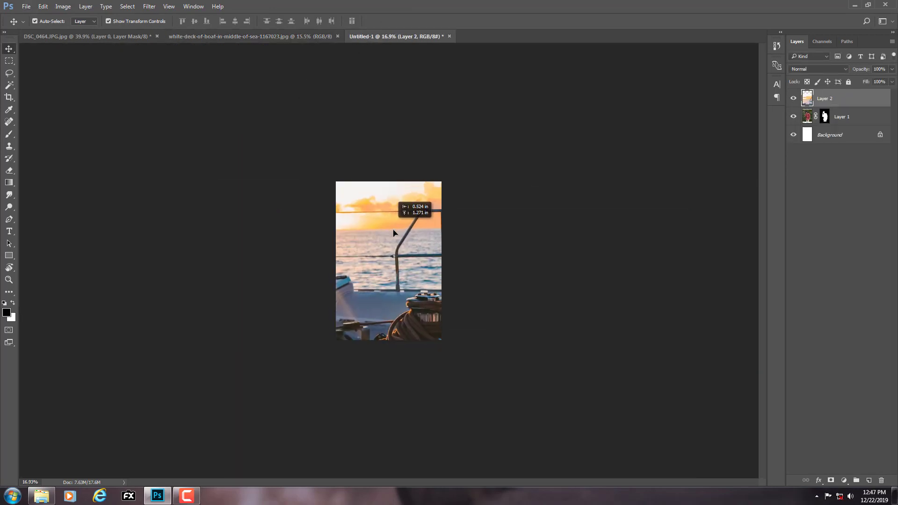
pyautogui.hotkey('ctrl', 't')
pyautogui.hotkey('ctrl', '0')
pyautogui.moveTo(302, 200); pyautogui.dragTo(381, 229)
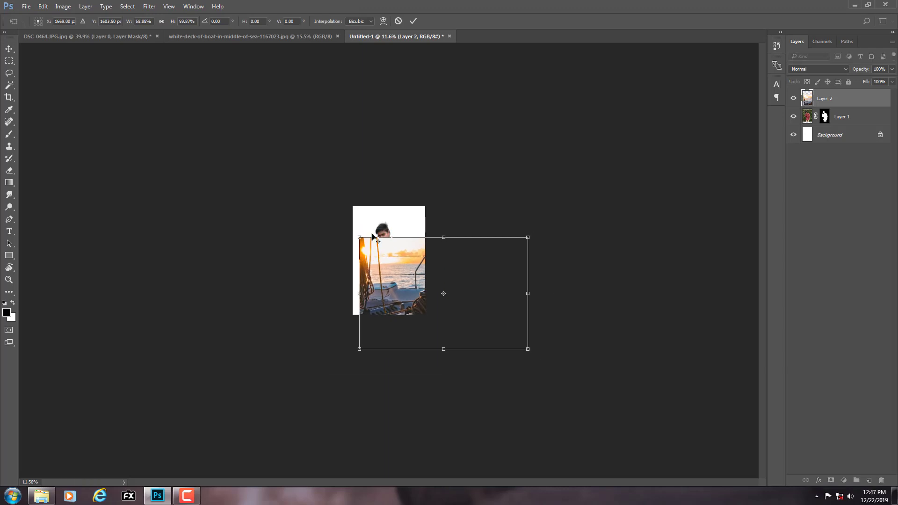
pyautogui.moveTo(411, 287); pyautogui.dragTo(396, 252)
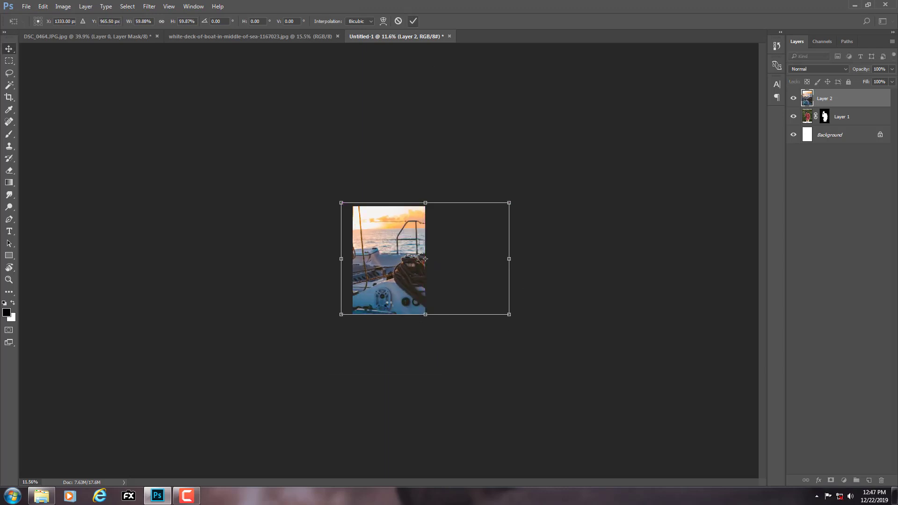
pyautogui.press('Return')
pyautogui.press('z')
pyautogui.moveTo(300, 275); pyautogui.dragTo(324, 276)
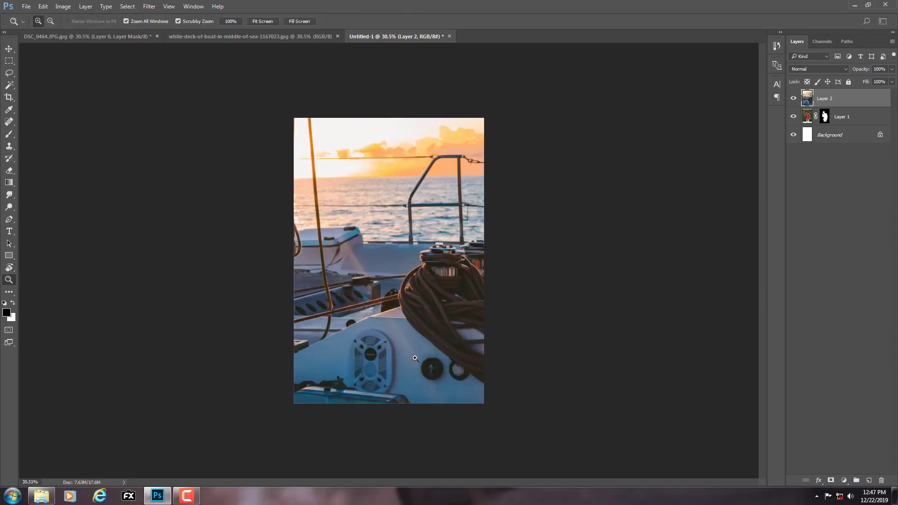
# Step: Shift the boat photo to show its railing and open deck side, and place its layer beneath the man's layer
pyautogui.click(12, 47)
pyautogui.moveTo(445, 300); pyautogui.dragTo(262, 305)
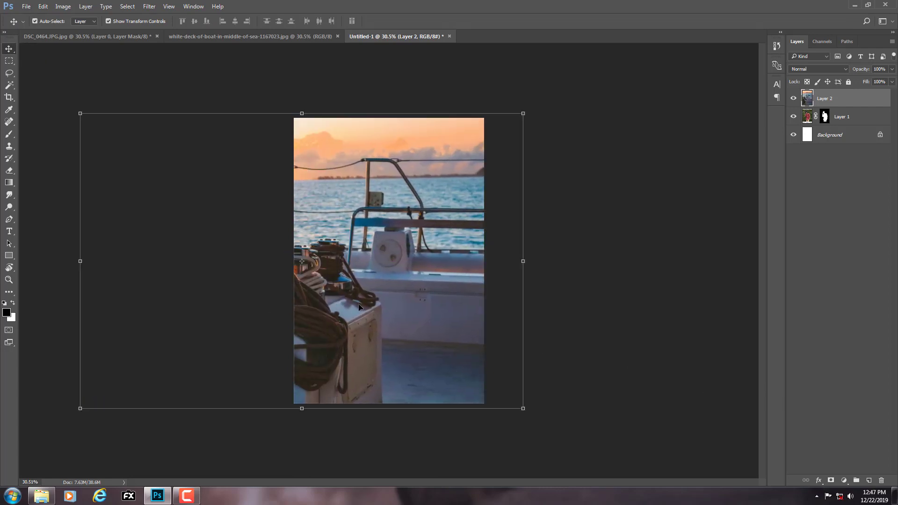
pyautogui.click(89, 35)
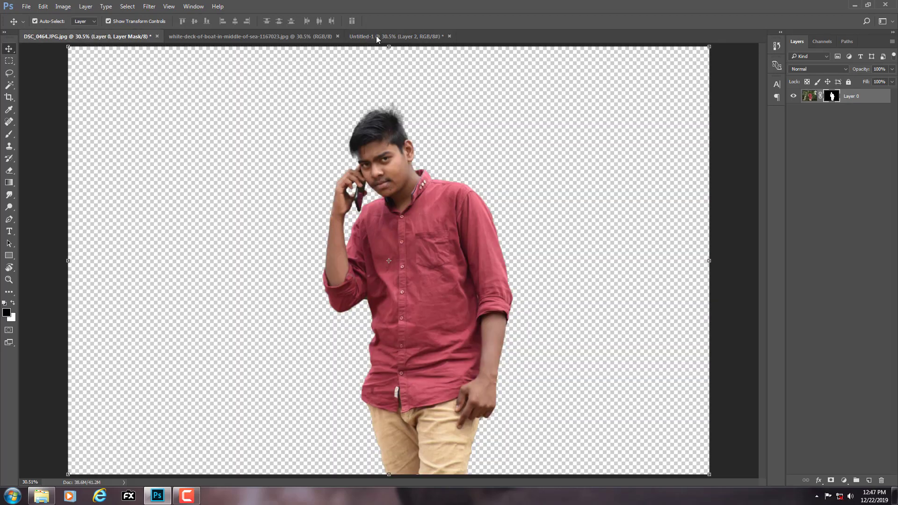
pyautogui.click(375, 36)
pyautogui.moveTo(812, 100); pyautogui.dragTo(814, 123)
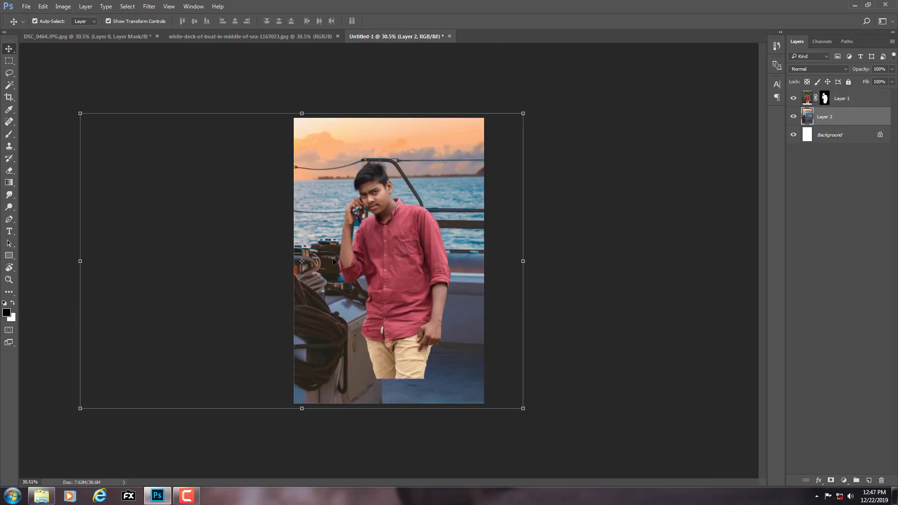
# Step: Resize the man and position him slightly right of the canvas centre, with his trousers meeting the bottom edge
pyautogui.moveTo(408, 263); pyautogui.dragTo(386, 261)
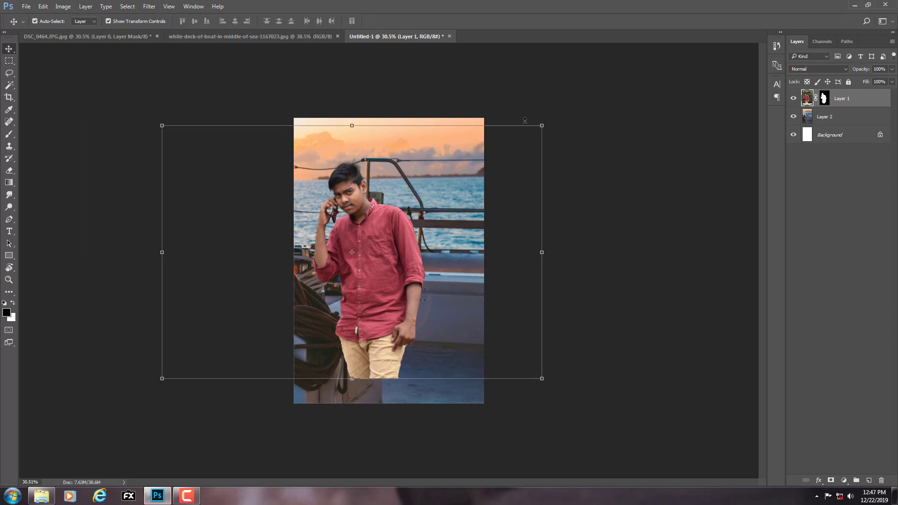
pyautogui.hotkey('ctrl', 't')
pyautogui.moveTo(542, 125); pyautogui.dragTo(517, 140)
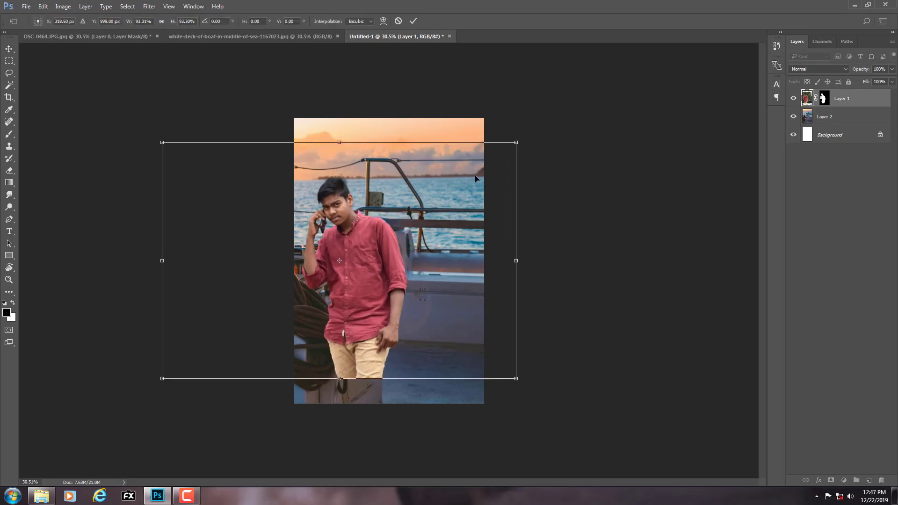
pyautogui.moveTo(410, 265); pyautogui.dragTo(397, 312)
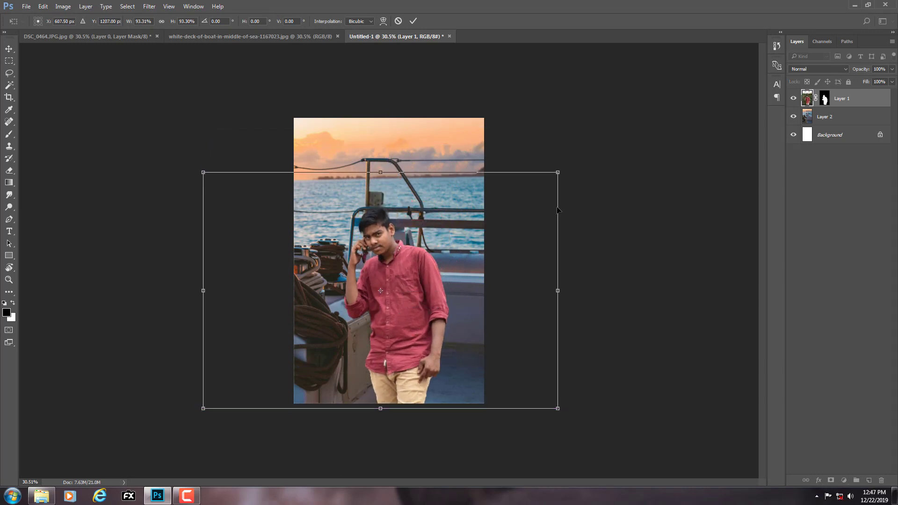
pyautogui.moveTo(560, 169); pyautogui.dragTo(577, 143)
pyautogui.moveTo(489, 274); pyautogui.dragTo(486, 274)
pyautogui.click(418, 19)
# Step: Try the sun and rope side of the boat photo behind the man, and move the photo back to its railing side
pyautogui.moveTo(446, 165); pyautogui.dragTo(655, 181)
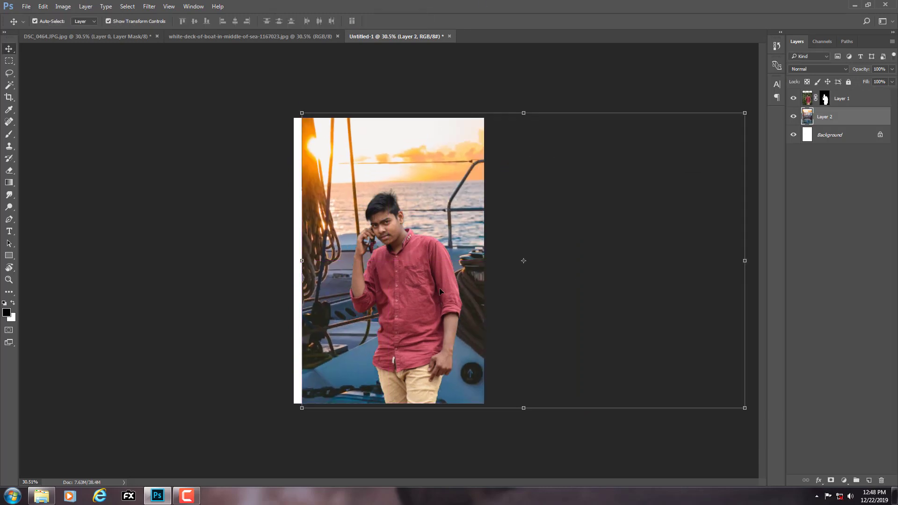
pyautogui.moveTo(330, 371); pyautogui.dragTo(267, 299)
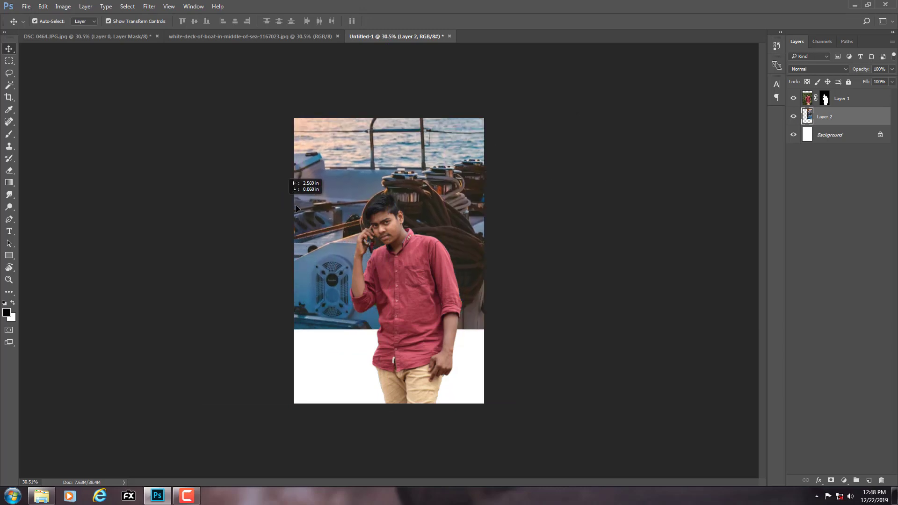
pyautogui.moveTo(343, 189); pyautogui.dragTo(477, 237)
pyautogui.click(793, 116)
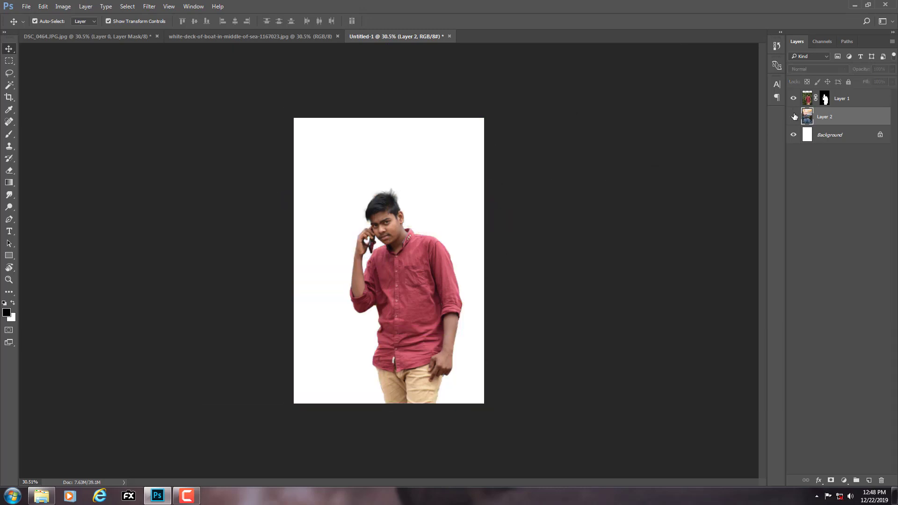
pyautogui.click(793, 117)
pyautogui.click(792, 99)
pyautogui.click(793, 99)
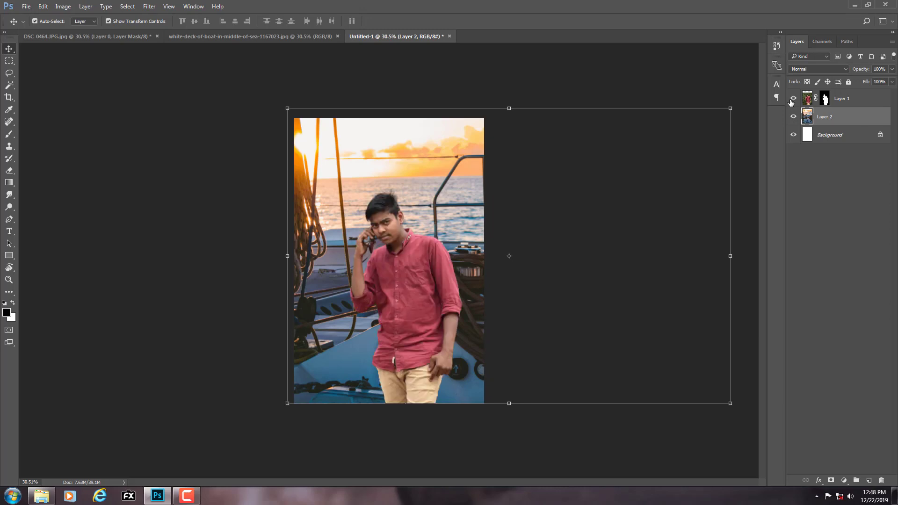
pyautogui.moveTo(429, 207); pyautogui.dragTo(211, 193)
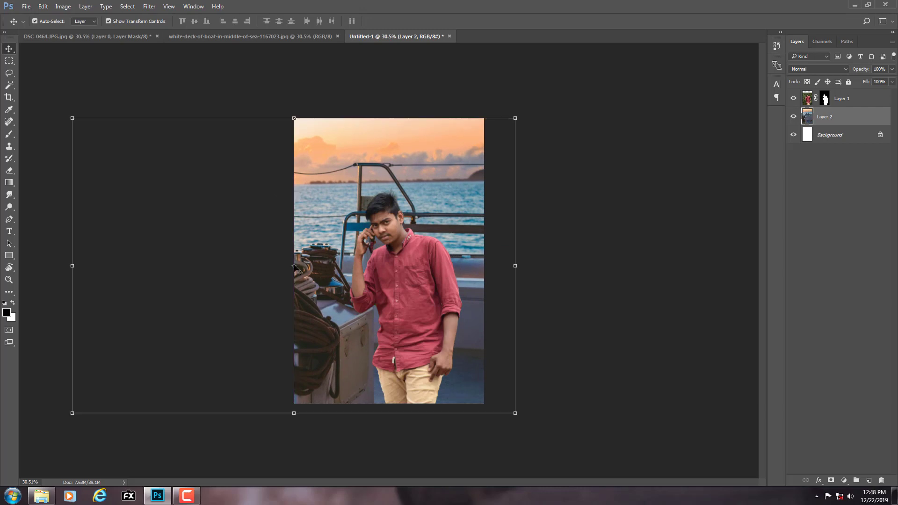
# Step: Try to flip the boat background horizontally
pyautogui.rightClick(294, 267)
pyautogui.click(342, 403)
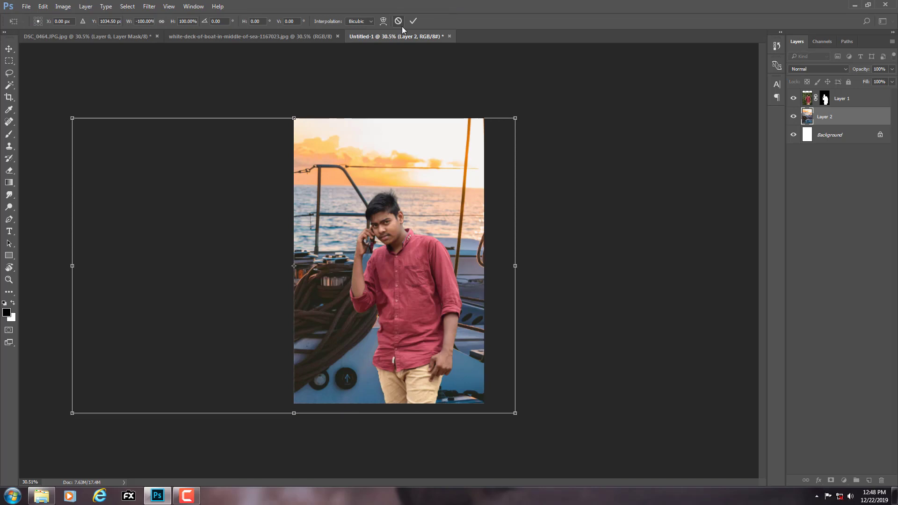
pyautogui.press('Return')
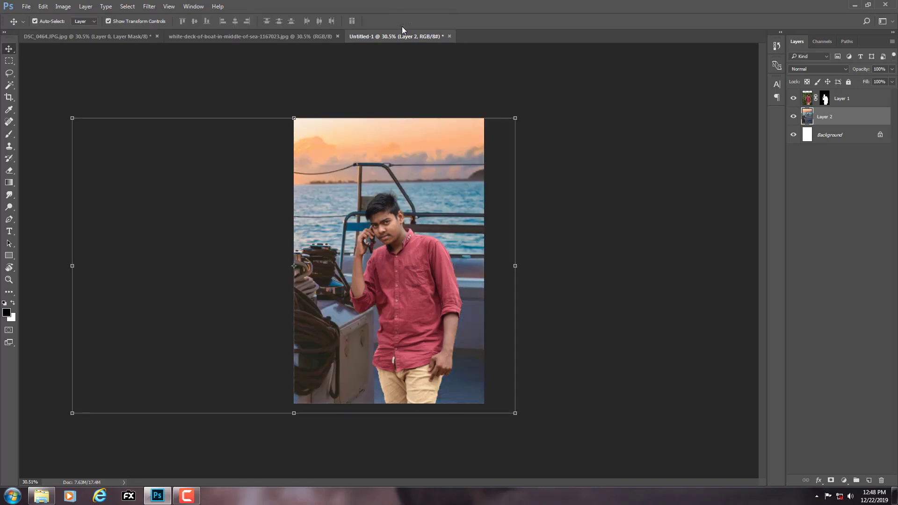
# Step: Scale the boat background to about 95% width and 97% height, fitted to the canvas's top and bottom edges
pyautogui.press('z')
pyautogui.moveTo(390, 201); pyautogui.dragTo(426, 200)
pyautogui.rightClick(426, 200)
pyautogui.click(457, 204)
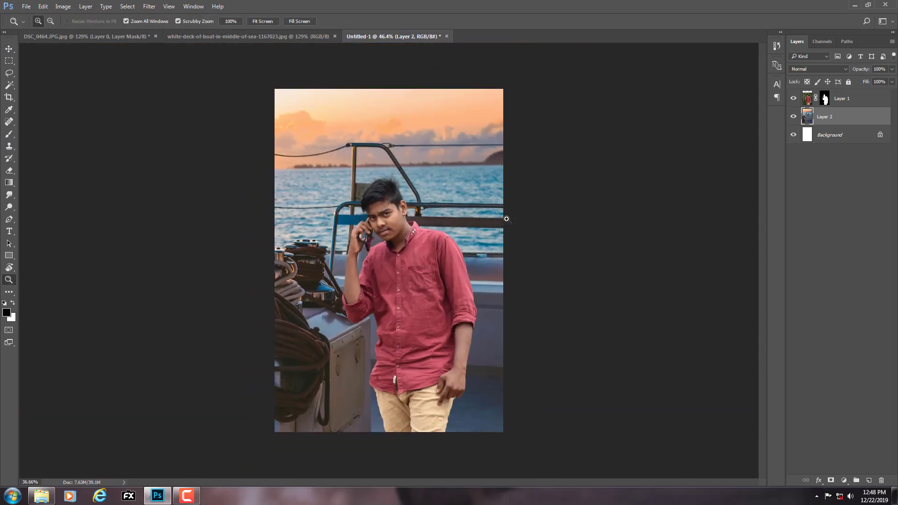
pyautogui.click(17, 50)
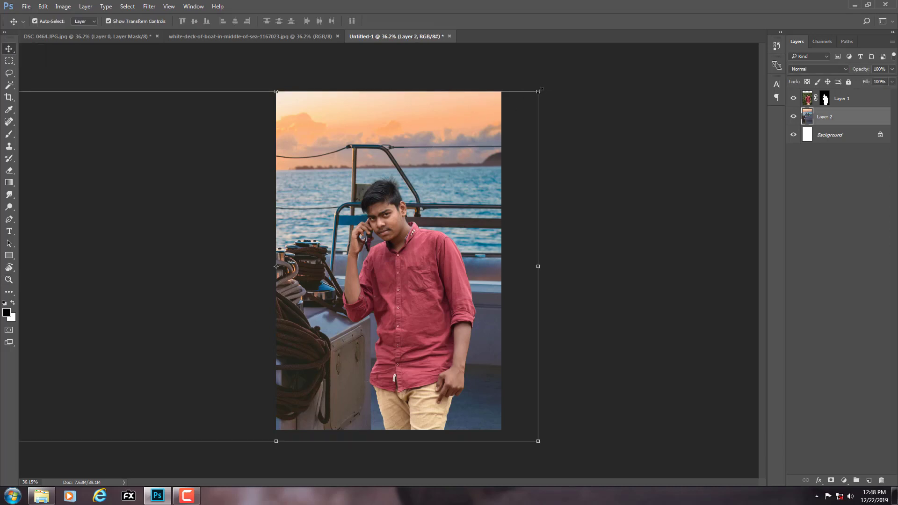
pyautogui.moveTo(538, 92); pyautogui.dragTo(483, 128)
pyautogui.moveTo(424, 179); pyautogui.dragTo(442, 141)
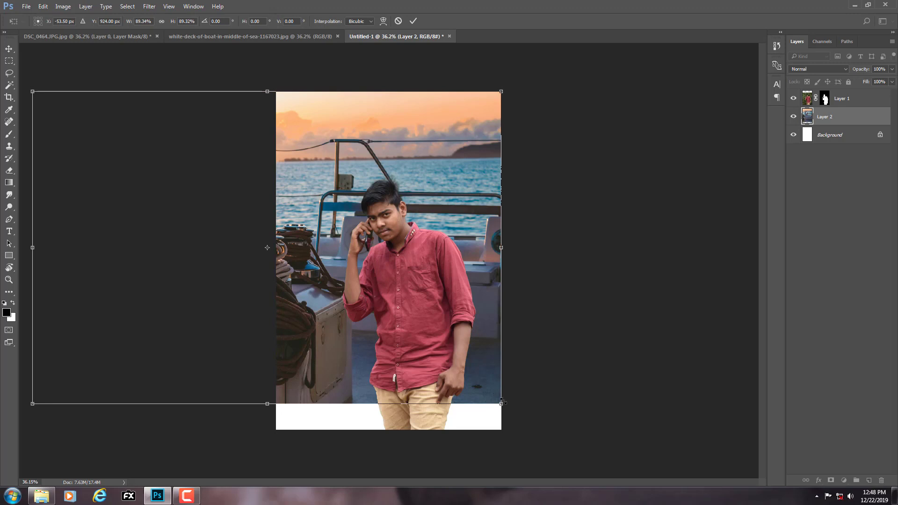
pyautogui.moveTo(501, 405); pyautogui.dragTo(516, 415)
pyautogui.moveTo(487, 359); pyautogui.dragTo(493, 372)
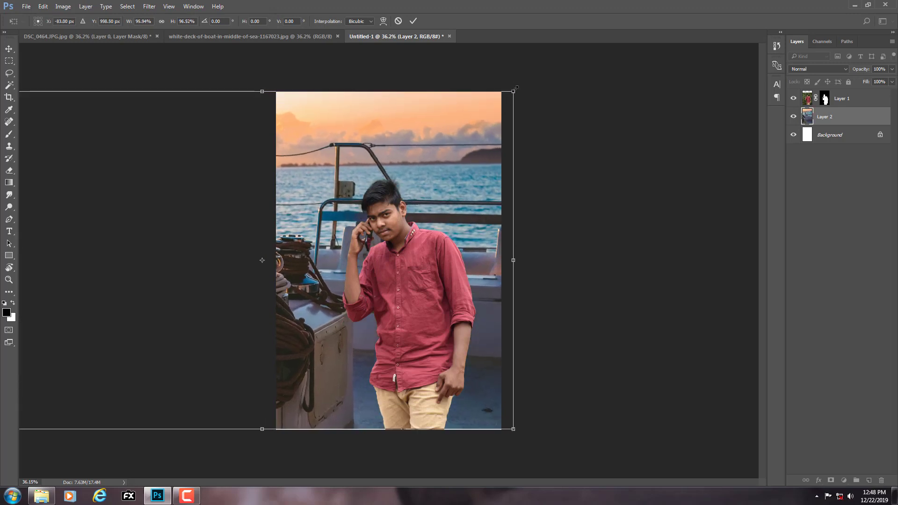
pyautogui.moveTo(515, 88); pyautogui.dragTo(510, 89)
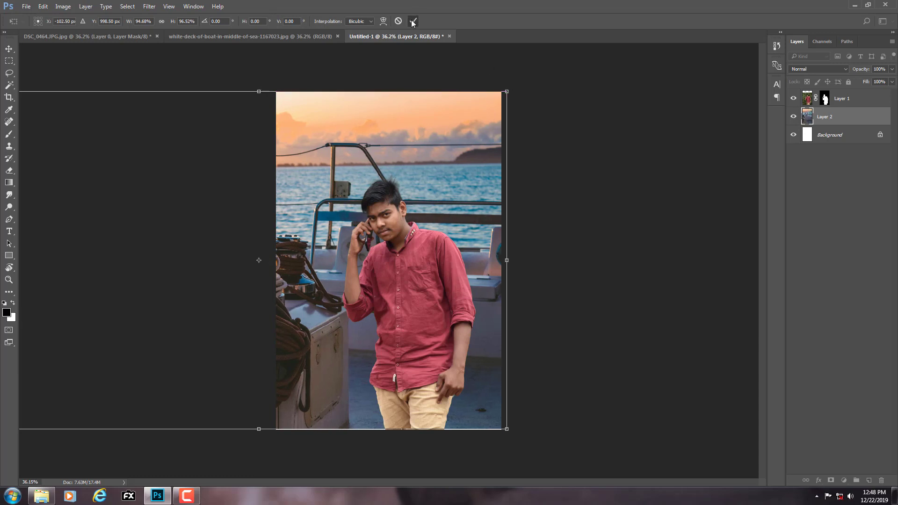
pyautogui.click(413, 22)
# Step: Nudge the man's layer slightly to the right on the boat deck
pyautogui.press('z')
pyautogui.scroll(3, 394, 189)
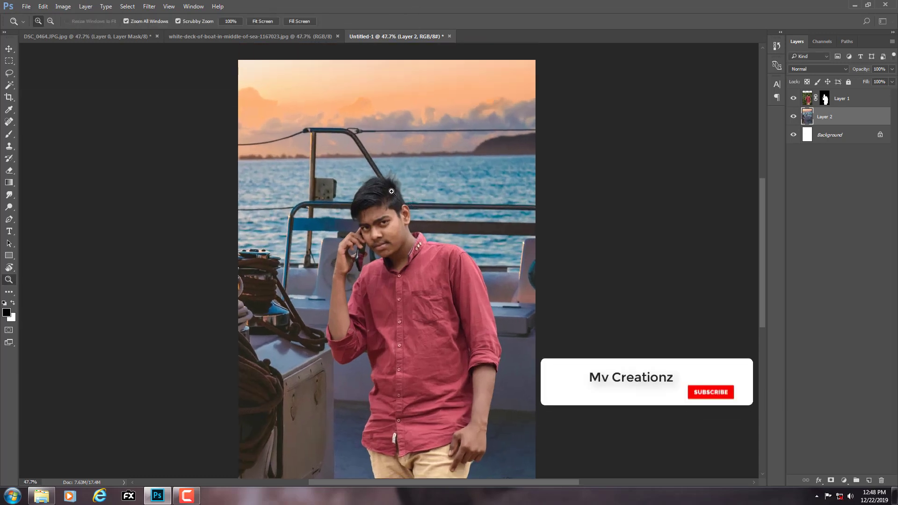
pyautogui.click(10, 48)
pyautogui.scroll(-3, 459, 220)
pyautogui.moveTo(406, 293); pyautogui.dragTo(412, 292)
# Step: Duplicate the boat background layer and hide the original Layer 2
pyautogui.press('z')
pyautogui.scroll(4, 343, 288)
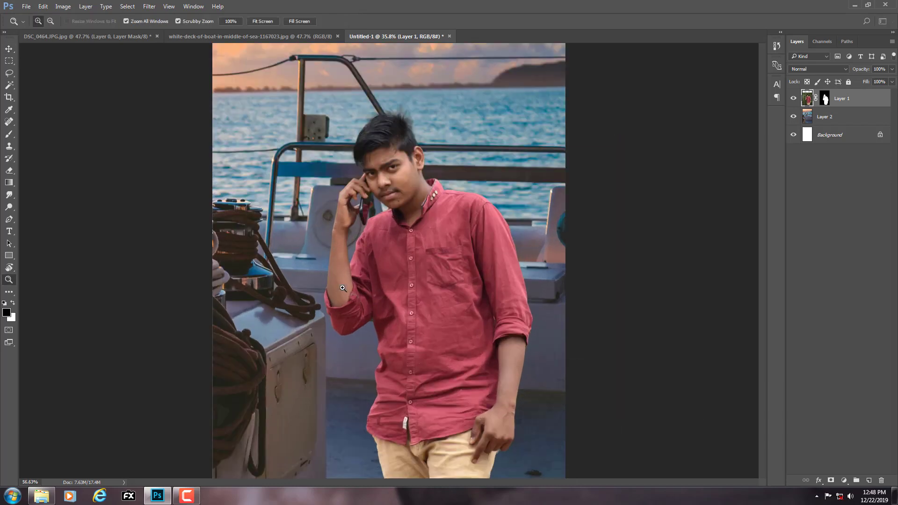
pyautogui.click(835, 114)
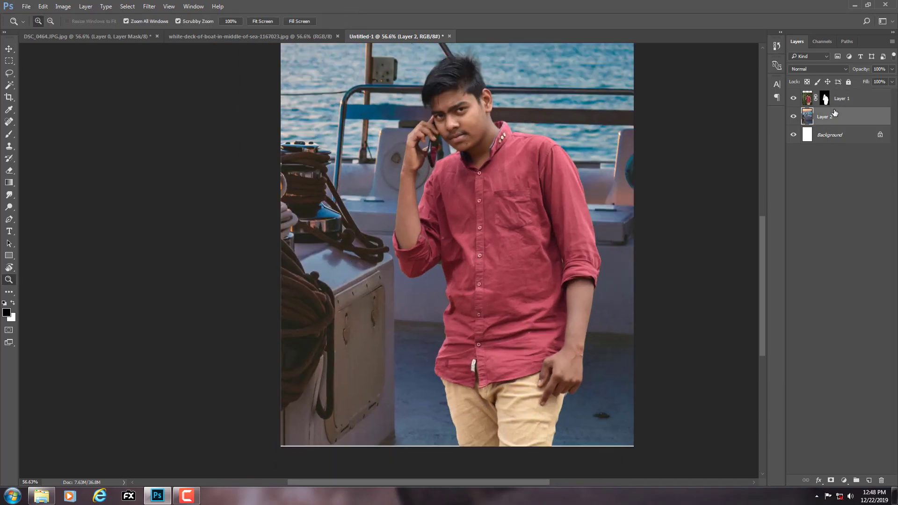
pyautogui.hotkey('ctrl', 'j')
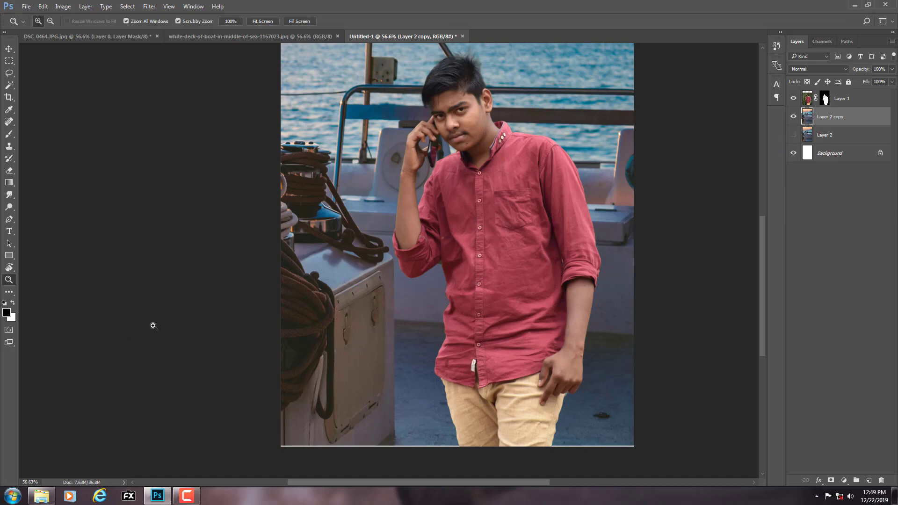
# Step: Trace the winch, ropes and deck locker with the Pen tool, and copy the outlined area to a new layer
pyautogui.scroll(2, 465, 268)
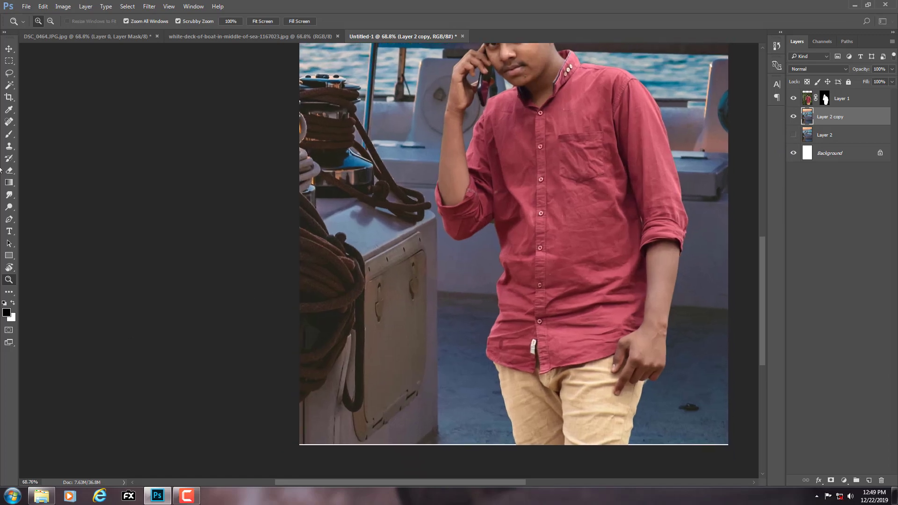
pyautogui.click(9, 219)
pyautogui.click(82, 216)
pyautogui.scroll(5, 299, 157)
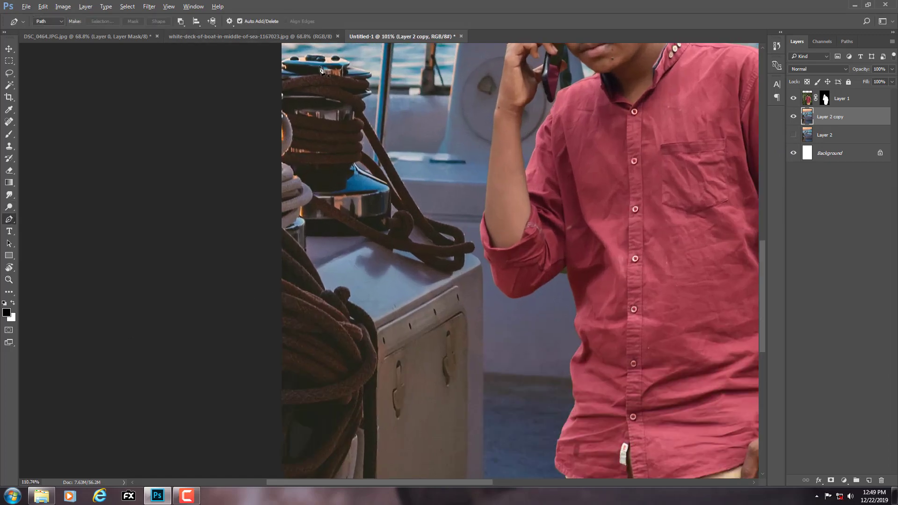
pyautogui.click(300, 154)
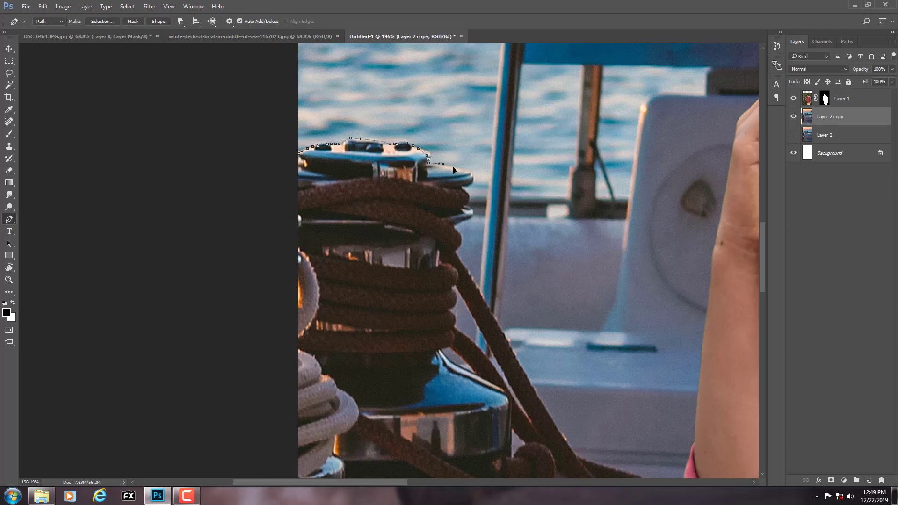
pyautogui.moveTo(481, 284); pyautogui.dragTo(253, 116)
pyautogui.moveTo(345, 286); pyautogui.dragTo(353, 288)
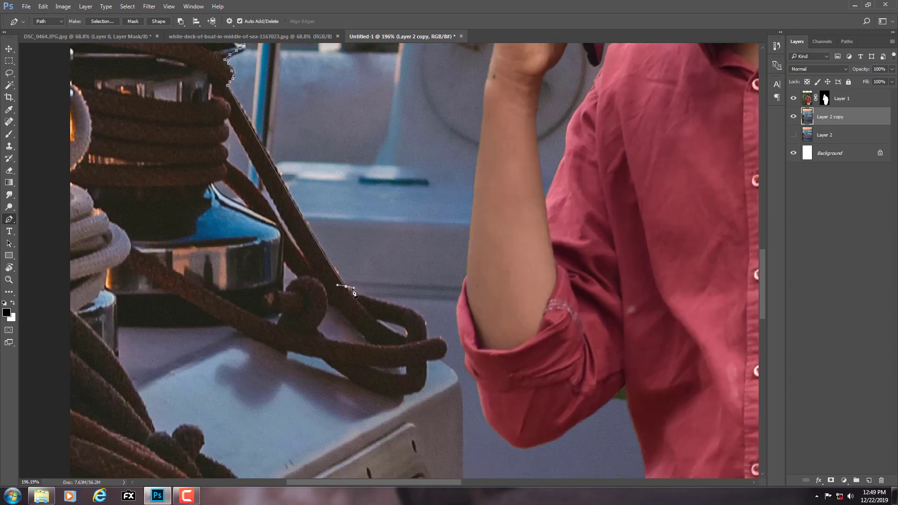
pyautogui.moveTo(453, 377); pyautogui.dragTo(455, 380)
pyautogui.scroll(-5, 455, 380)
pyautogui.moveTo(463, 455); pyautogui.dragTo(385, 347)
pyautogui.scroll(4, 395, 297)
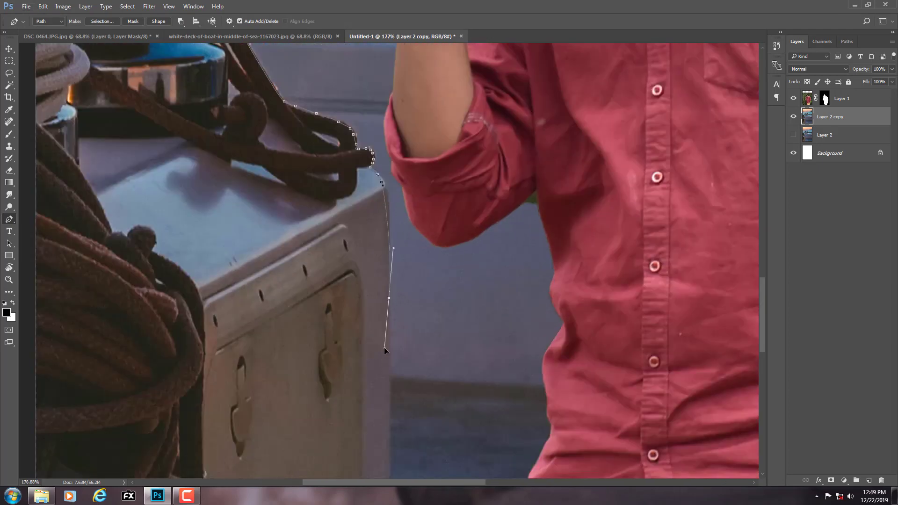
pyautogui.scroll(-10, 392, 303)
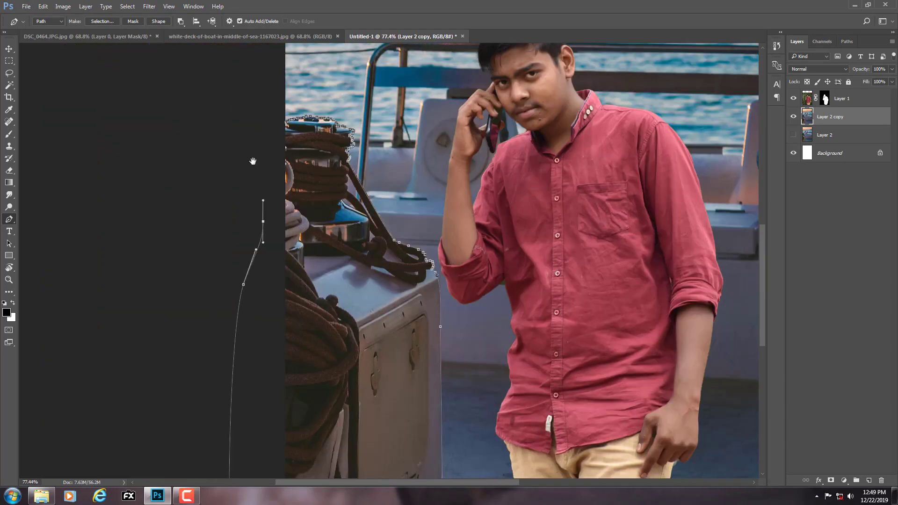
pyautogui.hotkey('ctrl', 'Return')
pyautogui.hotkey('ctrl', 'j')
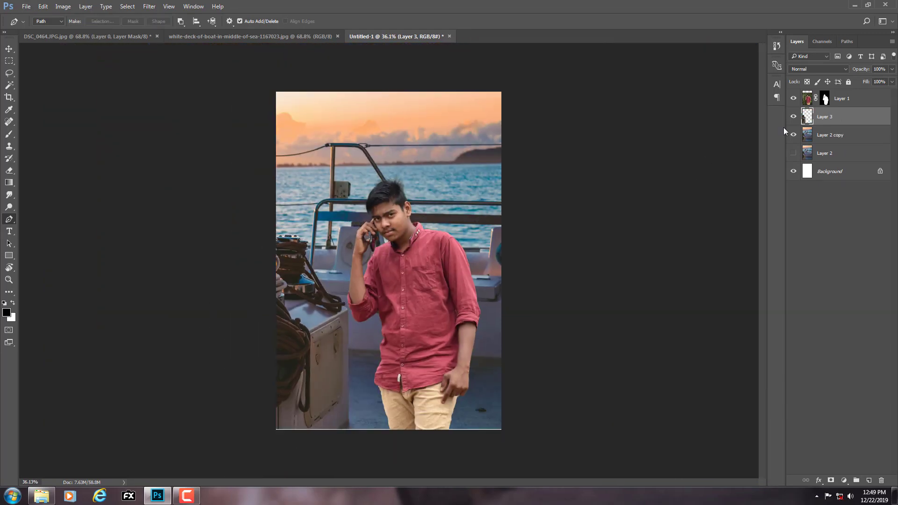
# Step: Try a 2.4-pixel Gaussian Blur on the copied foreground layer, and undo back to the traced selection
pyautogui.click(149, 6)
pyautogui.moveTo(155, 112)
pyautogui.click(297, 144)
pyautogui.moveTo(588, 265); pyautogui.dragTo(584, 267)
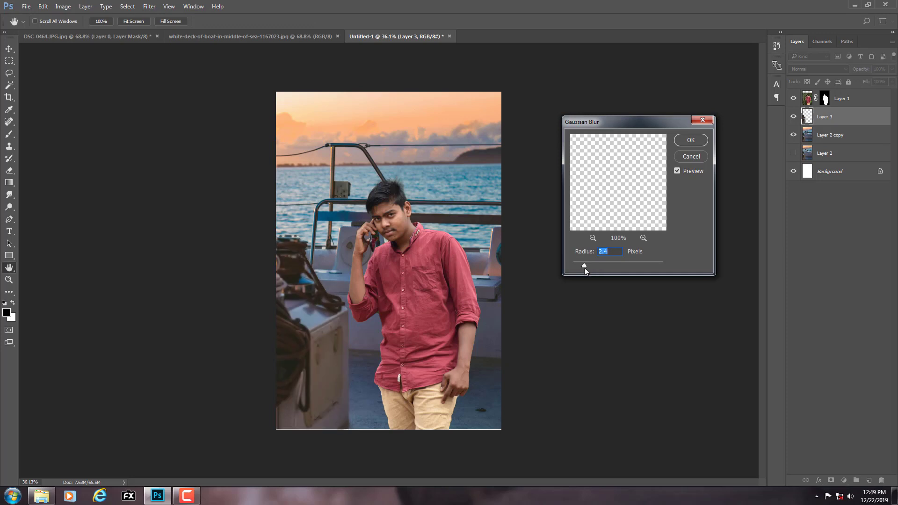
pyautogui.click(689, 140)
pyautogui.hotkey('ctrl', 'alt', 'z')
pyautogui.hotkey('ctrl', 'alt', 'z')
pyautogui.hotkey('ctrl', 'alt', 'z')
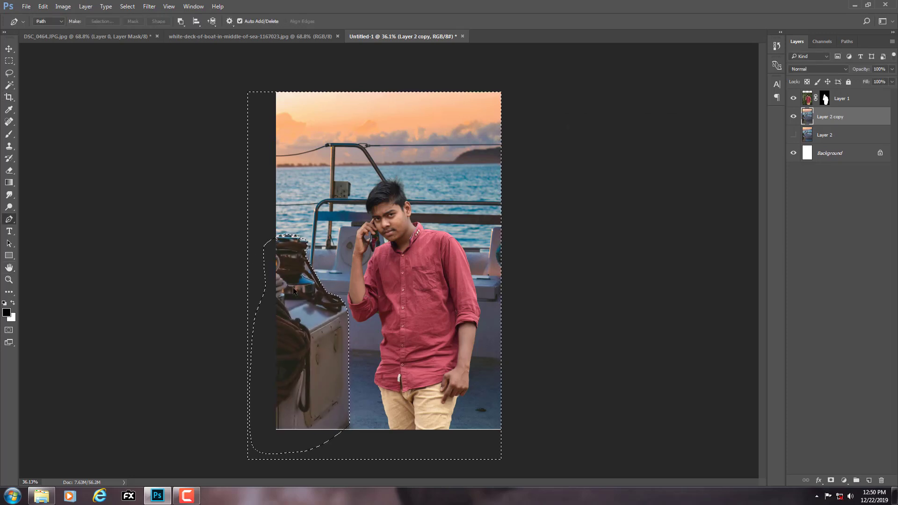
# Step: Copy the selected winch, ropes and locker to a new layer with Layer Via Copy
pyautogui.rightClick(9, 84)
pyautogui.click(47, 85)
pyautogui.rightClick(325, 163)
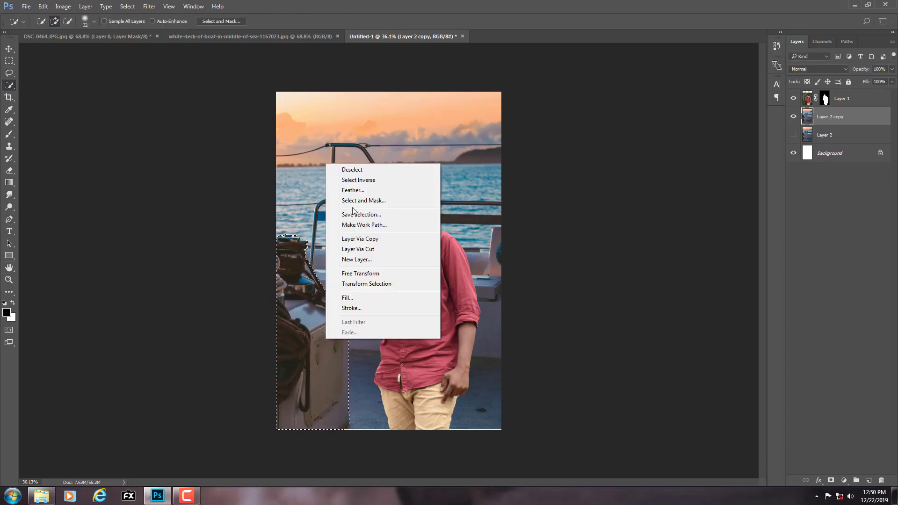
pyautogui.click(355, 235)
# Step: Apply a 10 px Field Blur to the foreground layer with the winch and locker
pyautogui.click(149, 6)
pyautogui.moveTo(196, 116)
pyautogui.click(290, 116)
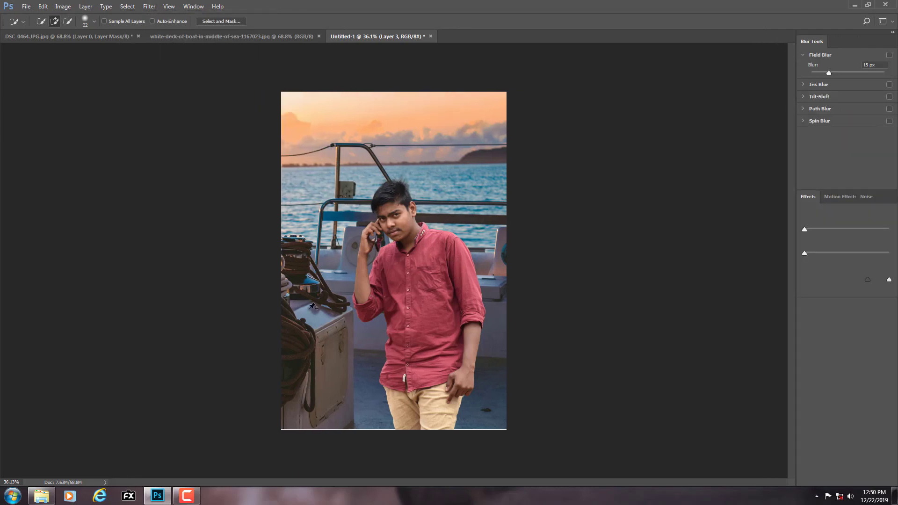
pyautogui.press('Return')
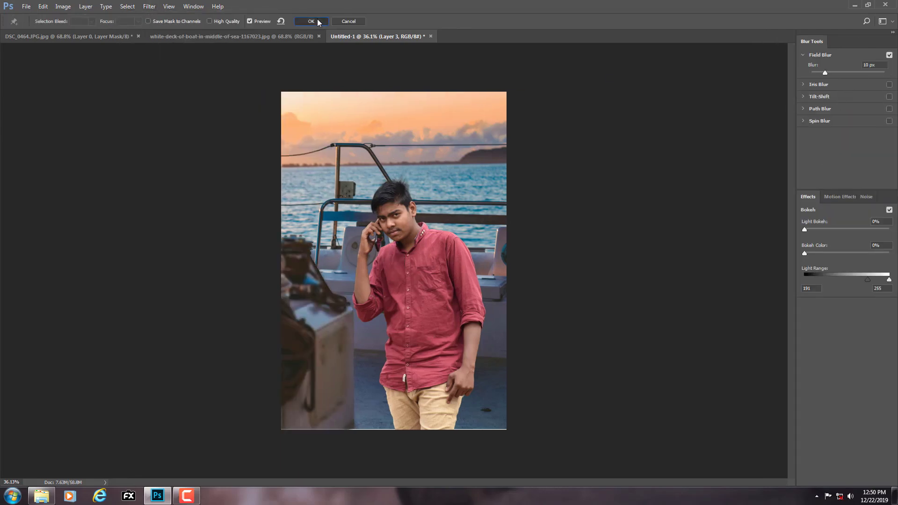
# Step: Soften the foreground on Layer 3 and the boat background on Layer 2 copy with the Blur tool, using up to 100% strength
pyautogui.hotkey('ctrl', '+')
pyautogui.rightClick(9, 194)
pyautogui.click(52, 194)
pyautogui.scroll(2, 350, 202)
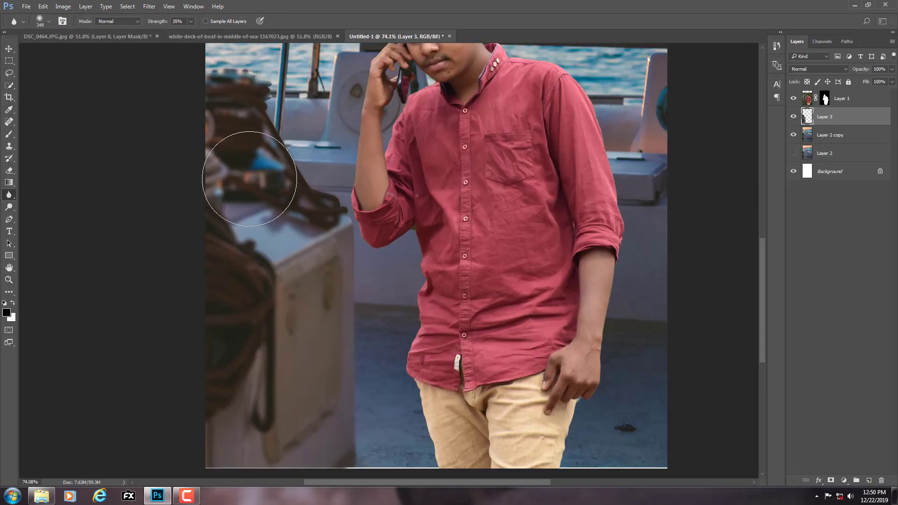
pyautogui.click(830, 135)
pyautogui.scroll(-5, 296, 160)
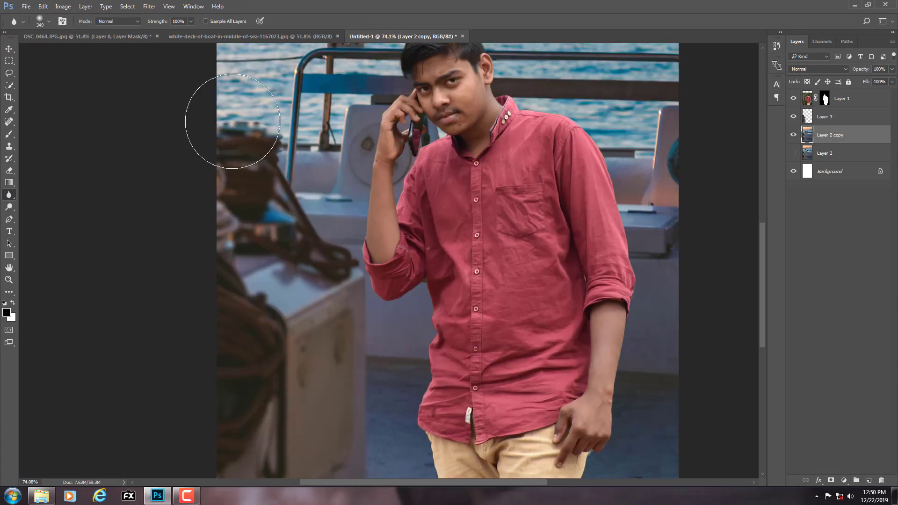
# Step: Duplicate the man's masked layer and hide the original Layer 1
pyautogui.press('z')
pyautogui.scroll(2, 420, 176)
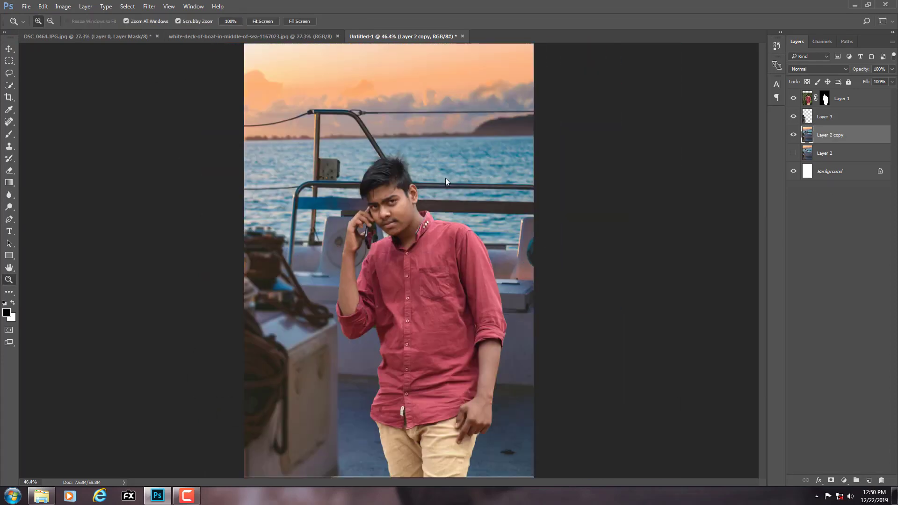
pyautogui.hotkey('alt', ']')
pyautogui.hotkey('alt', '[')
pyautogui.scroll(-2, 420, 176)
pyautogui.scroll(7, 427, 174)
pyautogui.scroll(3, 495, 112)
pyautogui.click(842, 98)
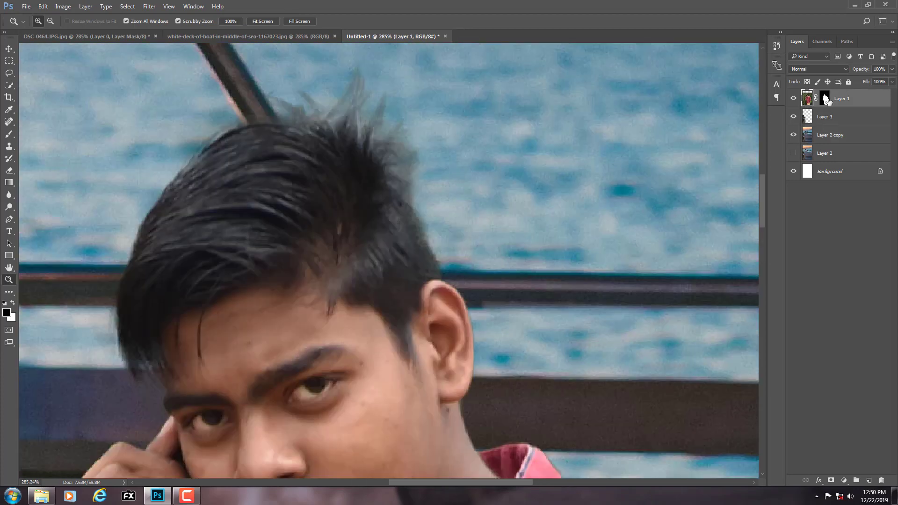
pyautogui.hotkey('ctrl', 'j')
pyautogui.click(793, 116)
# Step: Paint black on the duplicate's layer mask with a small soft brush to trim the fringe around the hair
pyautogui.scroll(1, 452, 141)
pyautogui.click(9, 134)
pyautogui.rightClick(518, 204)
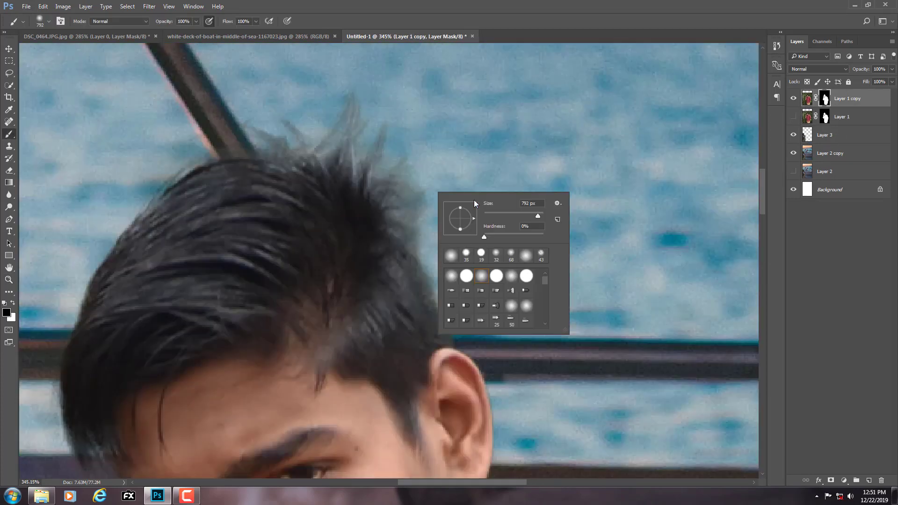
pyautogui.click(473, 200)
pyautogui.keyDown('alt'); pyautogui.rightClick(404, 133); pyautogui.keyUp('alt')
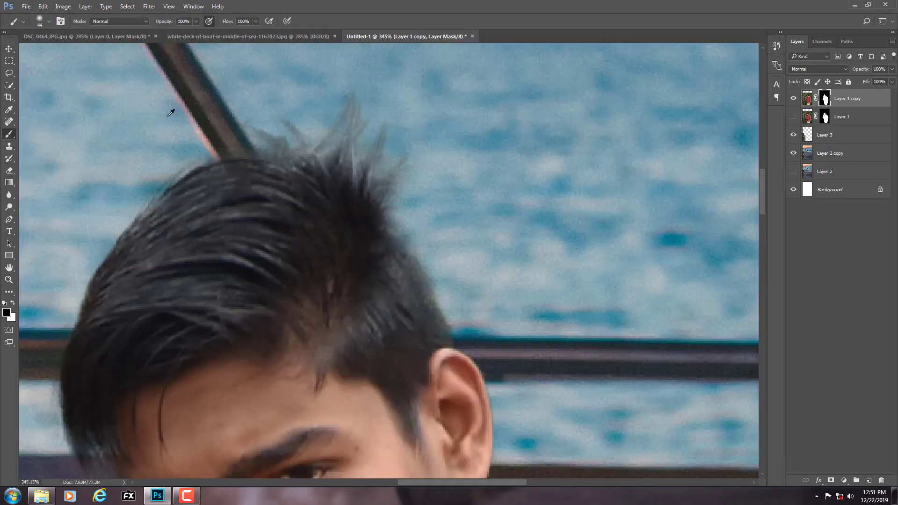
pyautogui.keyDown('alt'); pyautogui.rightClick(307, 80); pyautogui.keyUp('alt')
pyautogui.press('z')
pyautogui.moveTo(412, 181)
pyautogui.mouseDown()
pyautogui.moveTo(356, 183)
pyautogui.moveTo(421, 197)
pyautogui.moveTo(412, 178)
pyautogui.mouseUp()
# Step: Refine the duplicate's mask along the hair with Smart Radius turned on, and output the result to the layer mask
pyautogui.click(127, 6)
pyautogui.click(144, 100)
pyautogui.click(704, 163)
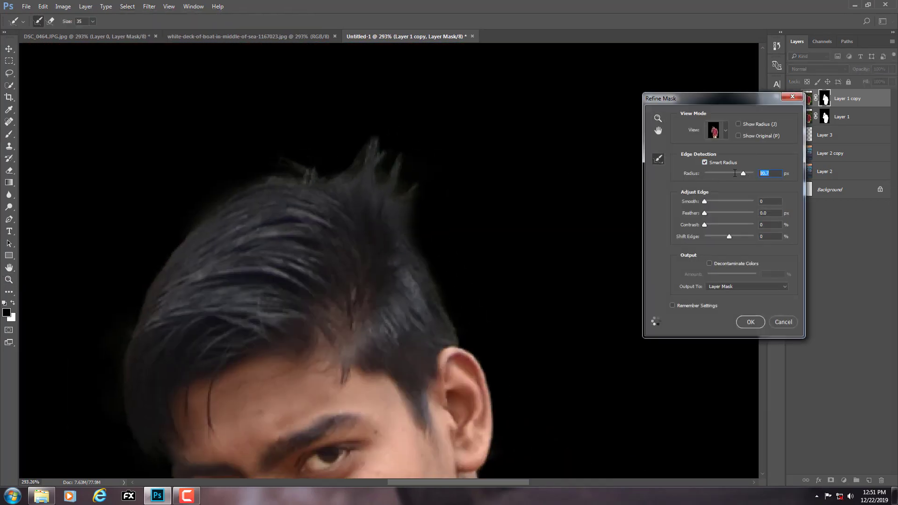
pyautogui.moveTo(397, 219)
pyautogui.mouseDown()
pyautogui.moveTo(375, 134)
pyautogui.moveTo(233, 193)
pyautogui.moveTo(403, 216)
pyautogui.moveTo(375, 204)
pyautogui.moveTo(381, 181)
pyautogui.moveTo(412, 220)
pyautogui.moveTo(382, 157)
pyautogui.mouseUp()
pyautogui.click(750, 321)
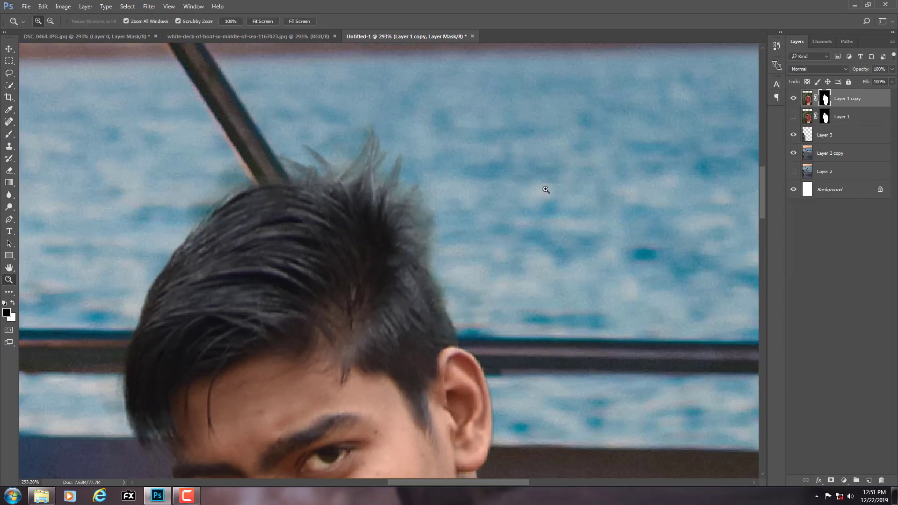
# Step: Paint black on the refined mask to clean the fringe along the hair's left edge
pyautogui.rightClick(9, 134)
pyautogui.click(30, 133)
pyautogui.moveTo(140, 177); pyautogui.dragTo(136, 234)
pyautogui.hscroll(-3, 212, 225)
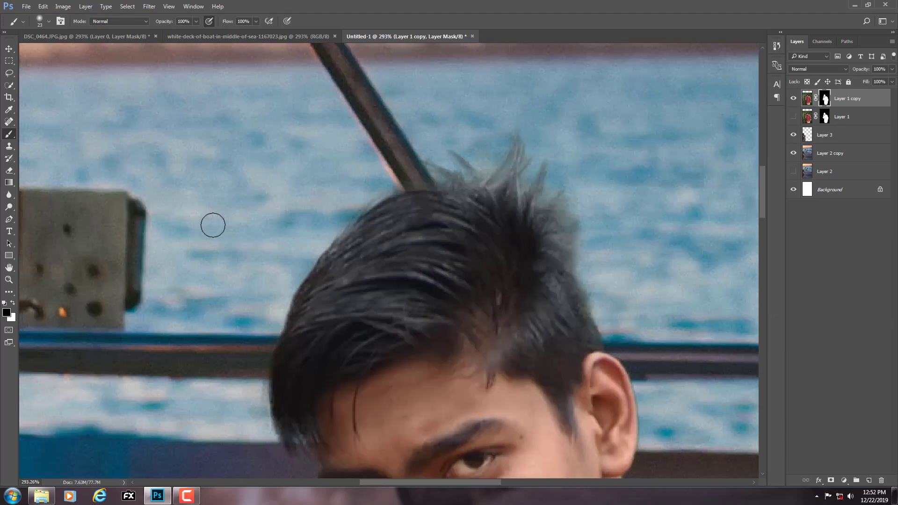
pyautogui.moveTo(220, 199); pyautogui.dragTo(206, 200)
# Step: Mask out the stray spikes and pale fringe at the hair's crown and right side with a small soft brush
pyautogui.hscroll(2, 397, 182)
pyautogui.scroll(1, 397, 182)
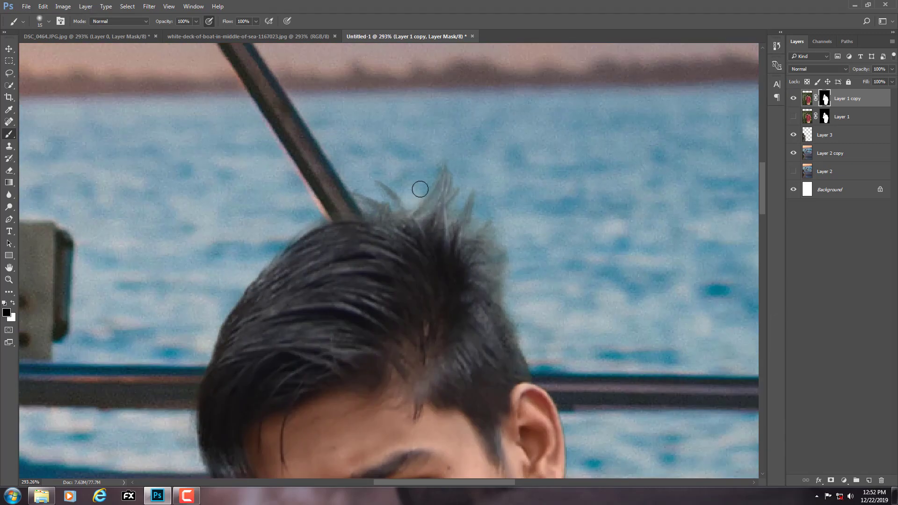
pyautogui.press(']')
pyautogui.press(']')
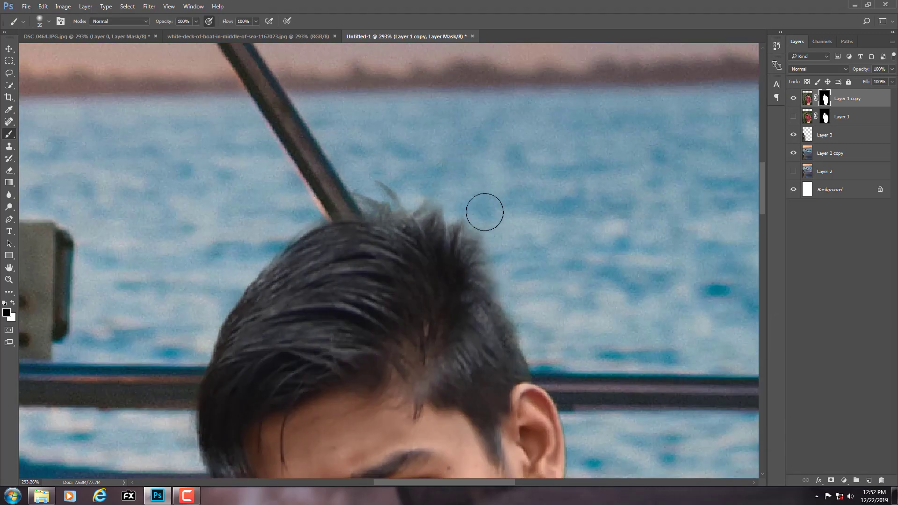
pyautogui.scroll(1, 485, 210)
pyautogui.moveTo(517, 260); pyautogui.dragTo(505, 260)
pyautogui.scroll(-1, 518, 281)
pyautogui.hscroll(1, 517, 281)
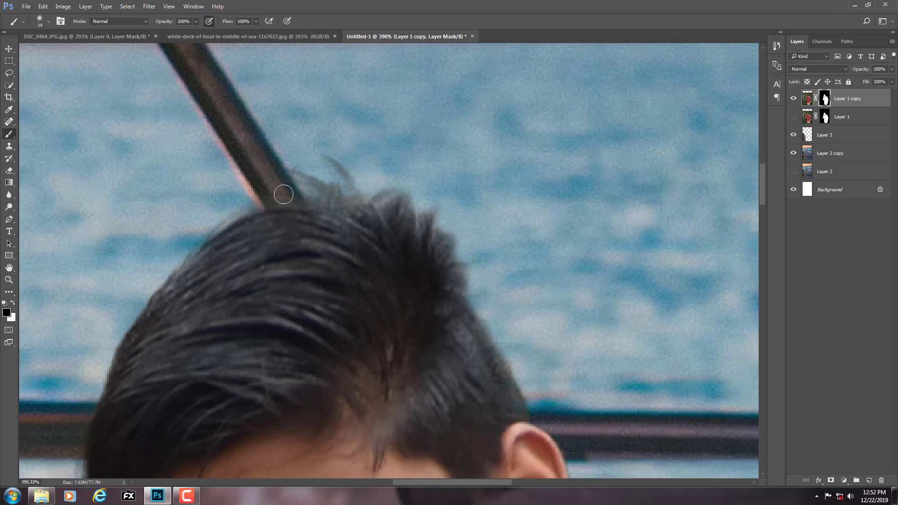
# Step: Apply the layer mask permanently to the man's Layer 1 copy
pyautogui.press('z')
pyautogui.moveTo(421, 189); pyautogui.dragTo(379, 187)
pyautogui.rightClick(380, 187)
pyautogui.click(395, 196)
pyautogui.rightClick(824, 98)
pyautogui.click(797, 132)
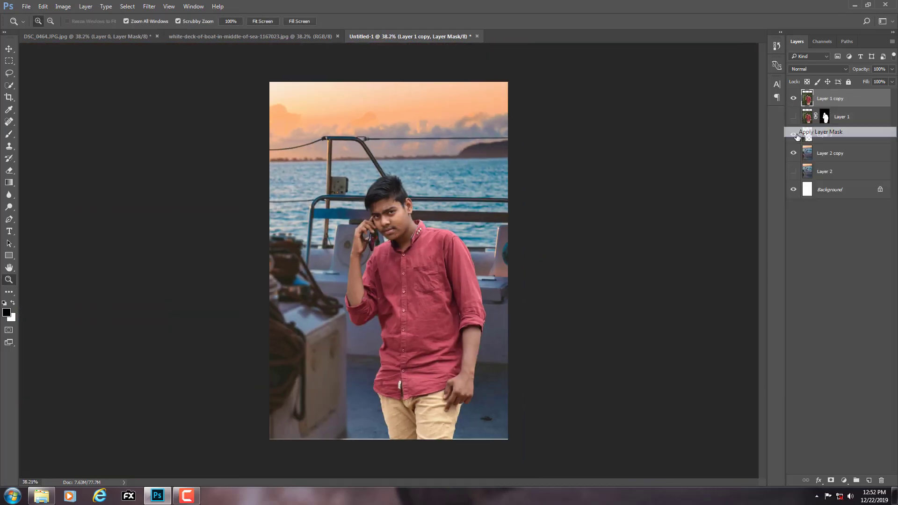
# Step: Crop the canvas slightly tighter, cutting away the white strip along the image's bottom edge
pyautogui.press('c')
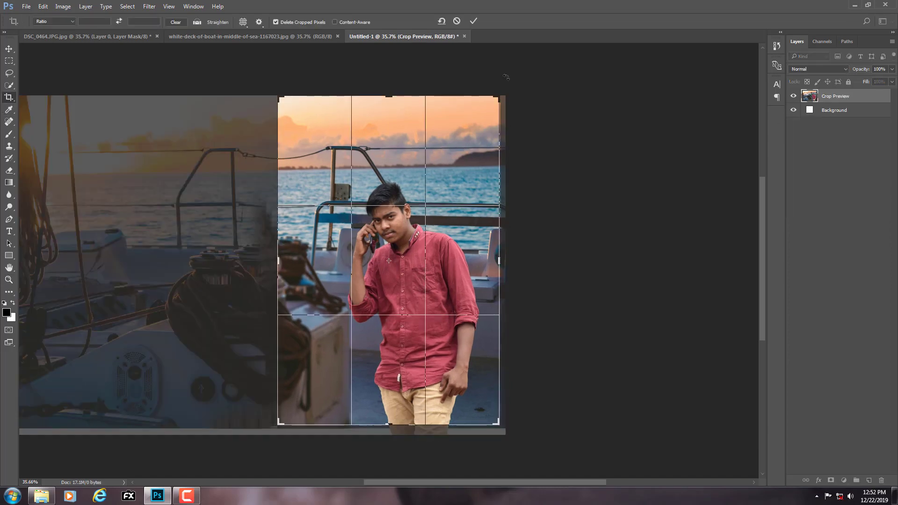
pyautogui.moveTo(499, 267); pyautogui.dragTo(502, 265)
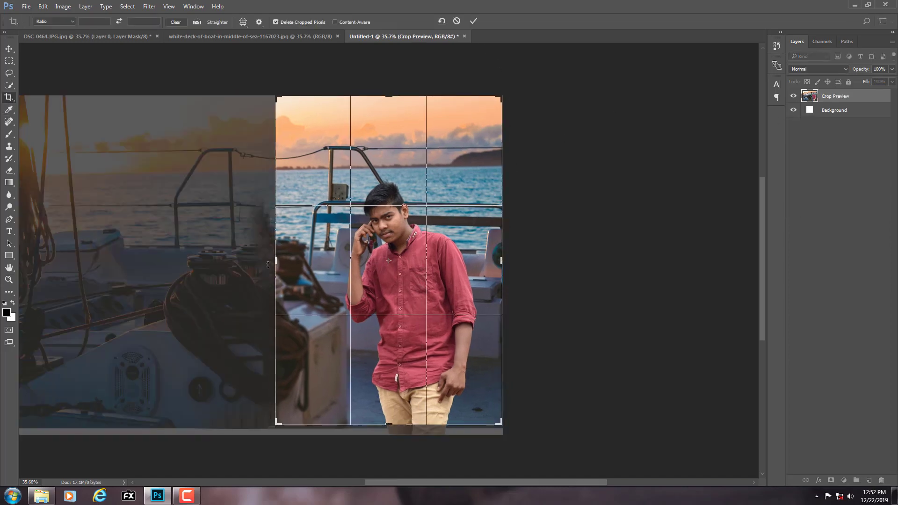
pyautogui.click(471, 20)
# Step: Duplicate Layer 1 copy, hide the layer beneath it, and fit the image on screen
pyautogui.press('z')
pyautogui.hotkey('ctrl', '0')
pyautogui.rightClick(366, 220)
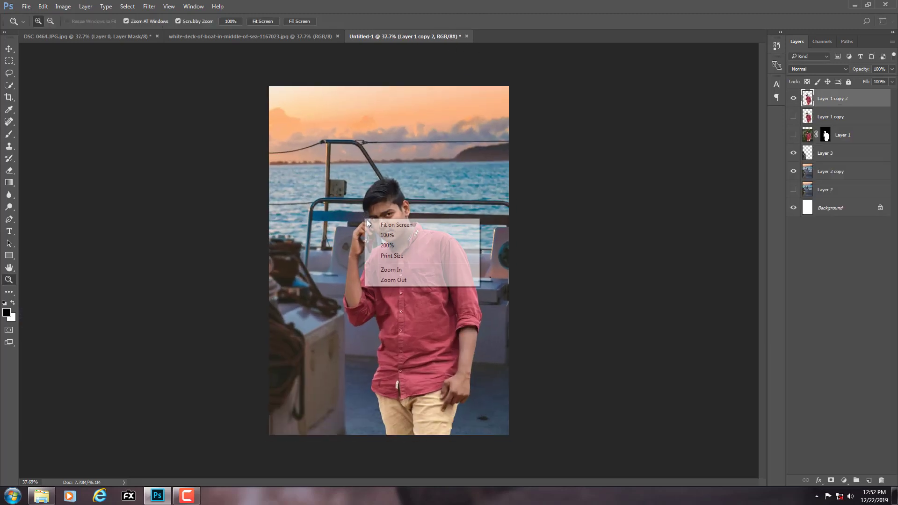
pyautogui.click(377, 225)
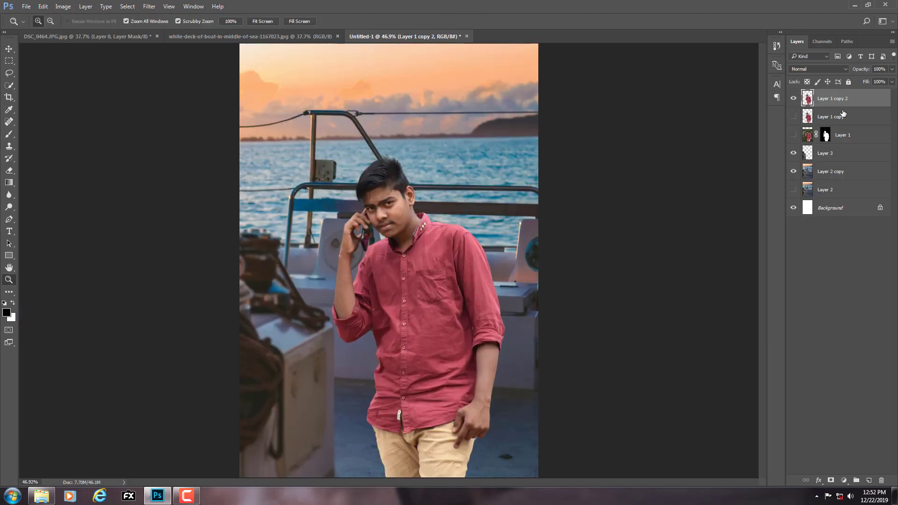
# Step: Add a Brightness/Contrast adjustment with brightness -57, clipped to the man's top layer
pyautogui.click(843, 481)
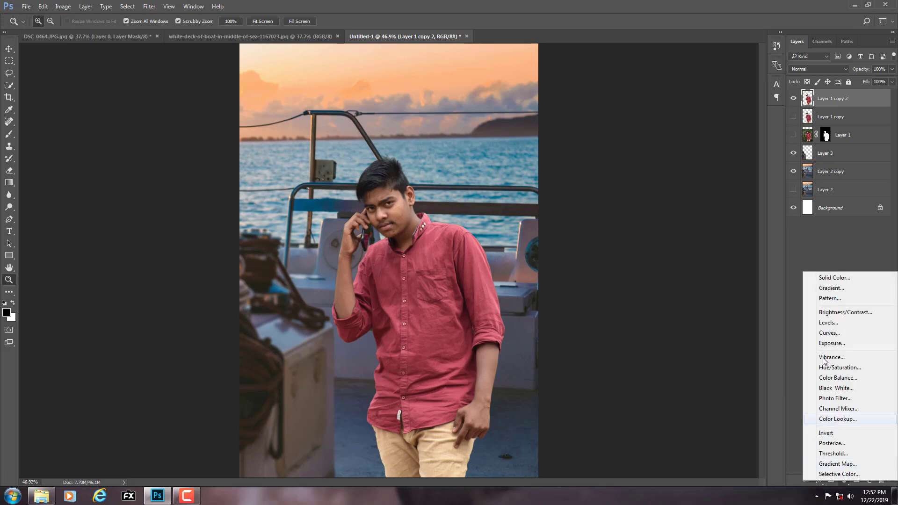
pyautogui.click(829, 313)
pyautogui.click(627, 188)
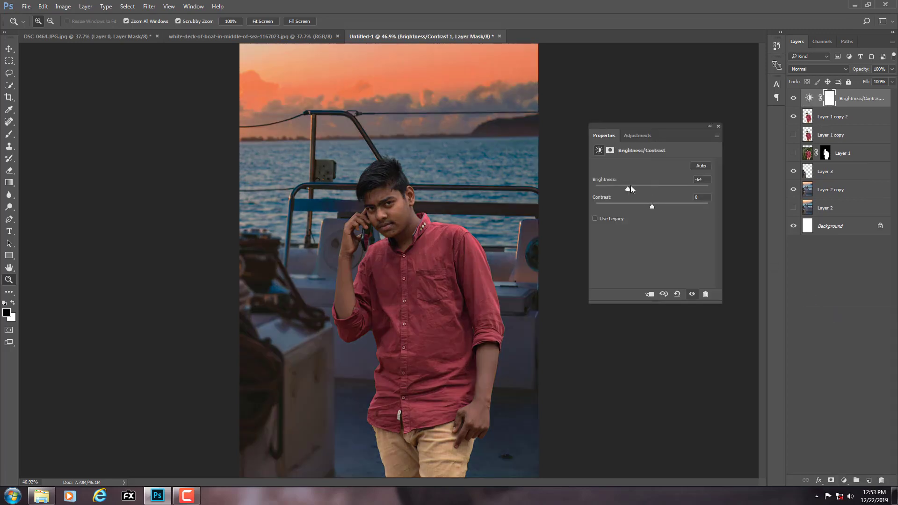
pyautogui.click(650, 295)
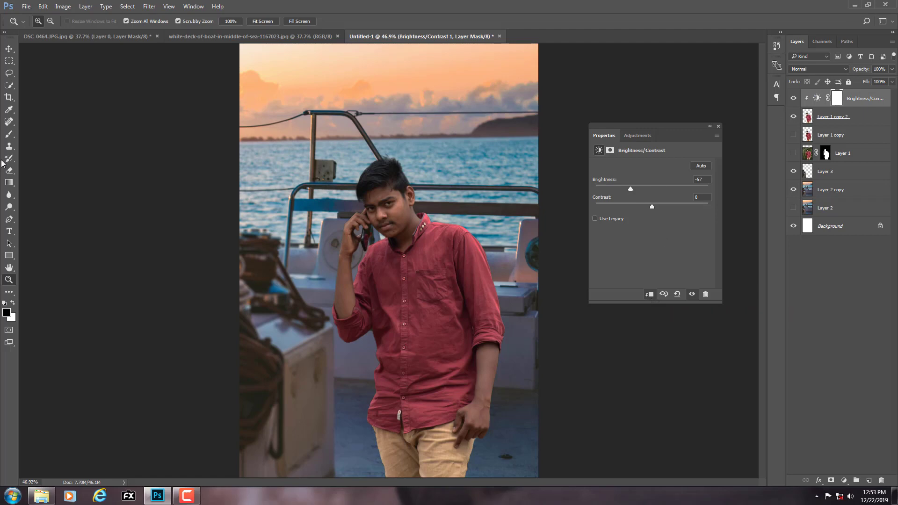
# Step: Paint black on the adjustment's mask with a soft brush to restore light on the man's face and neck
pyautogui.click(9, 134)
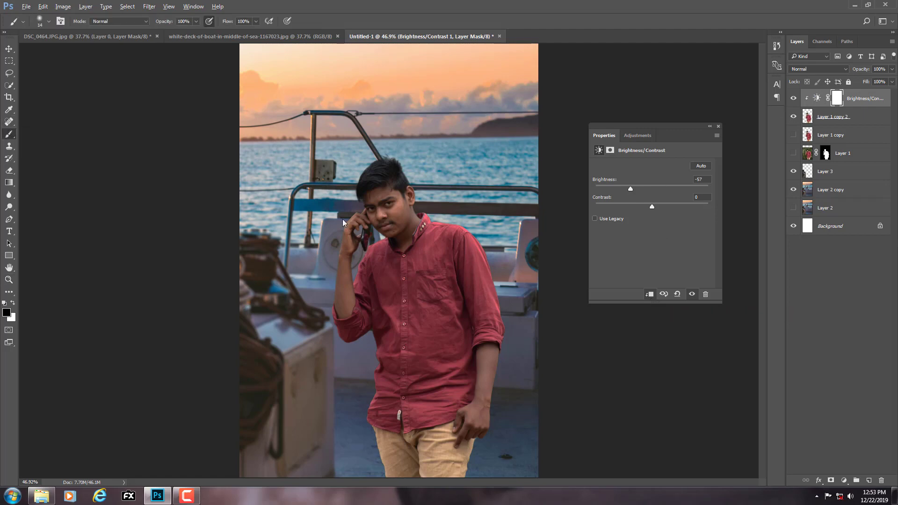
pyautogui.scroll(5, 344, 222)
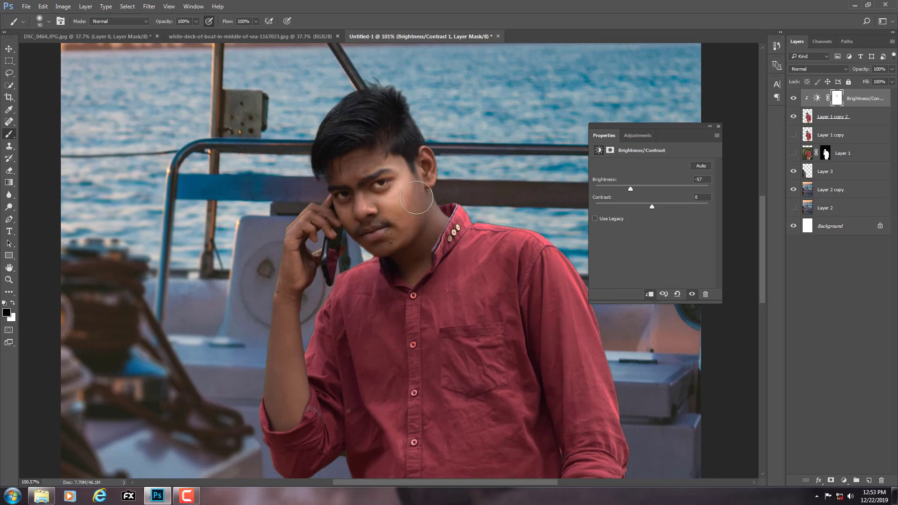
pyautogui.moveTo(418, 211)
pyautogui.mouseDown()
pyautogui.moveTo(436, 217)
pyautogui.moveTo(413, 242)
pyautogui.mouseUp()
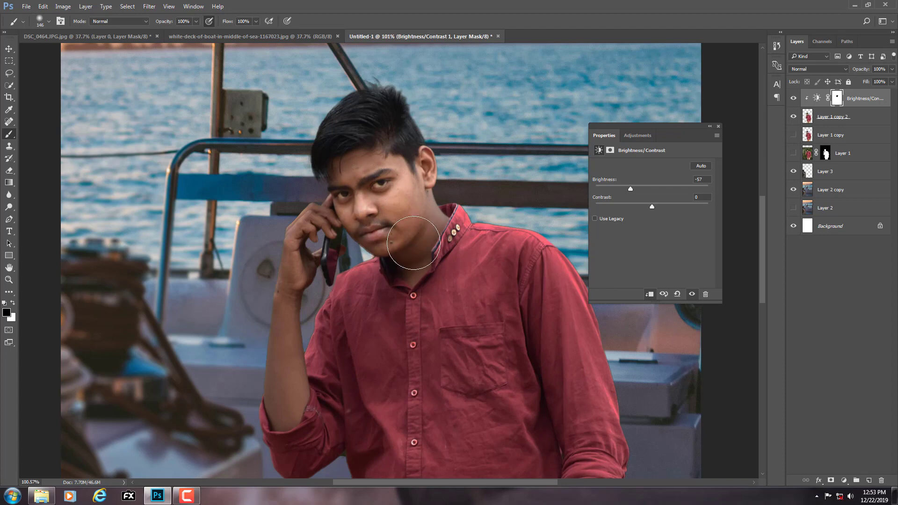
# Step: Paint a light rim on the adjustment's mask along the outer edge of the raised hand and forearm
pyautogui.moveTo(291, 274)
pyautogui.mouseDown()
pyautogui.moveTo(311, 237)
pyautogui.moveTo(295, 246)
pyautogui.mouseUp()
pyautogui.scroll(6, 293, 212)
pyautogui.moveTo(319, 187); pyautogui.dragTo(283, 187)
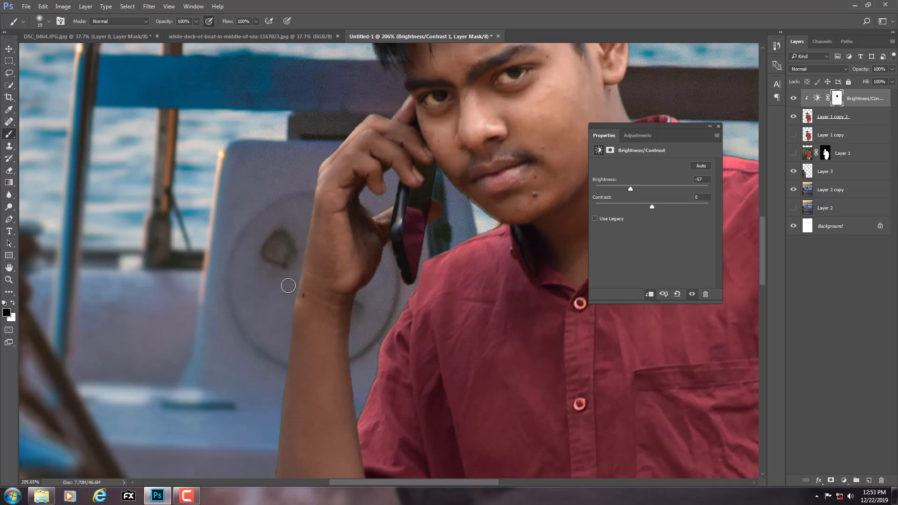
pyautogui.moveTo(299, 290); pyautogui.dragTo(282, 486)
pyautogui.scroll(-5, 237, 181)
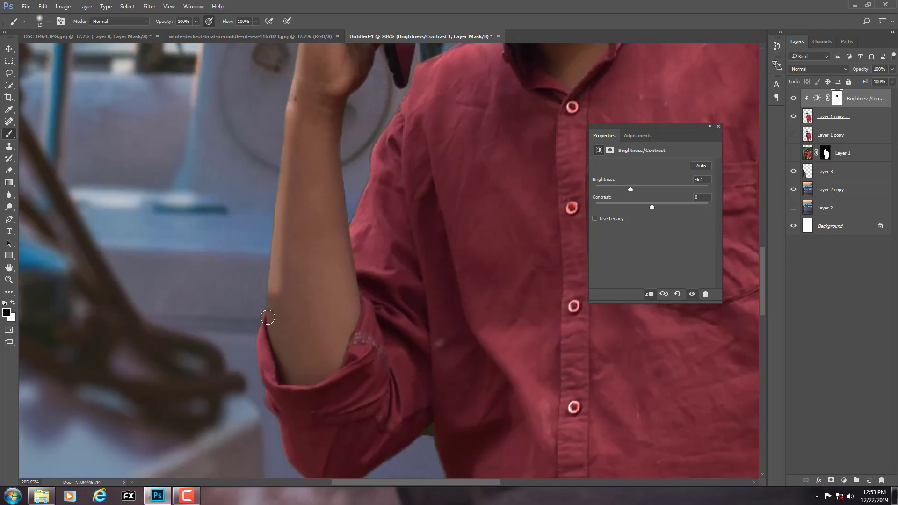
# Step: Continue the light rim on the mask along the rolled sleeve and the left side of the shirt
pyautogui.moveTo(267, 317); pyautogui.dragTo(265, 344)
pyautogui.moveTo(260, 390); pyautogui.dragTo(290, 475)
pyautogui.scroll(-4, 229, 257)
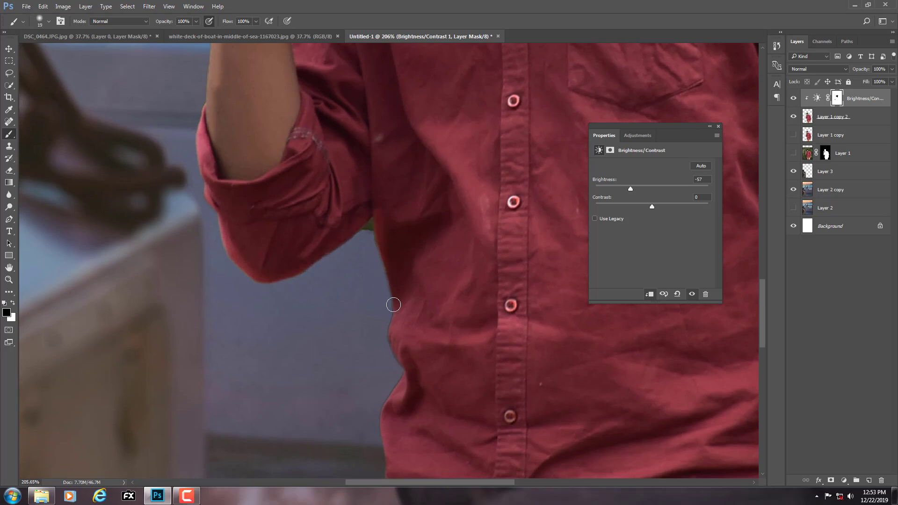
pyautogui.moveTo(393, 305); pyautogui.dragTo(395, 367)
pyautogui.moveTo(391, 420); pyautogui.dragTo(389, 458)
# Step: Extend the light rim down the lower shirt edge and hem to the trousers, and fit the image on screen
pyautogui.scroll(-6, 383, 328)
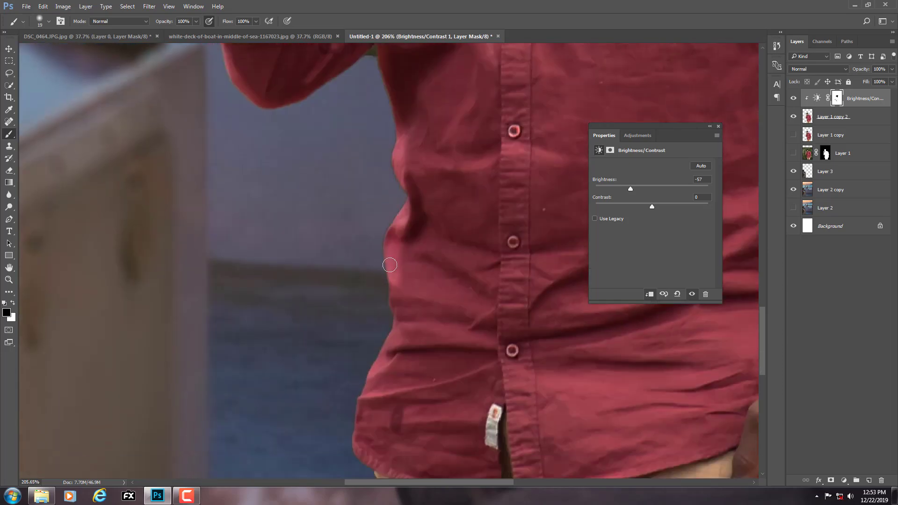
pyautogui.moveTo(393, 316)
pyautogui.mouseDown()
pyautogui.moveTo(353, 436)
pyautogui.moveTo(336, 311)
pyautogui.mouseUp()
pyautogui.moveTo(367, 345); pyautogui.dragTo(411, 473)
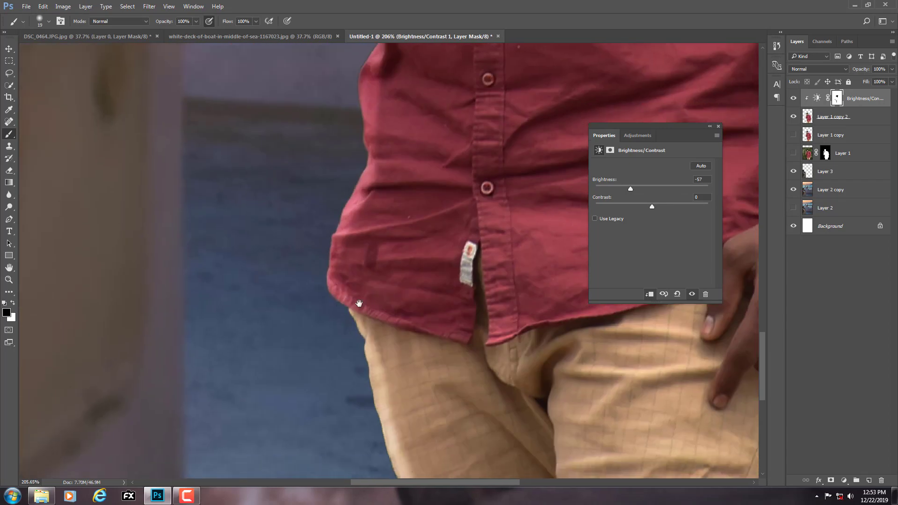
pyautogui.moveTo(359, 303); pyautogui.dragTo(320, 254)
pyautogui.press('z')
pyautogui.moveTo(421, 253); pyautogui.dragTo(382, 252)
pyautogui.rightClick(382, 251)
pyautogui.click(399, 259)
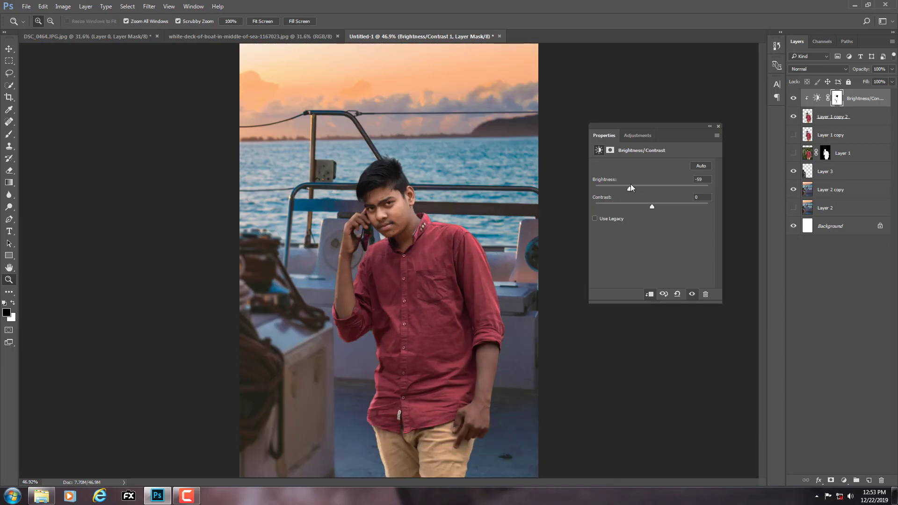
pyautogui.press('alt')
pyautogui.moveTo(447, 183); pyautogui.dragTo(487, 184)
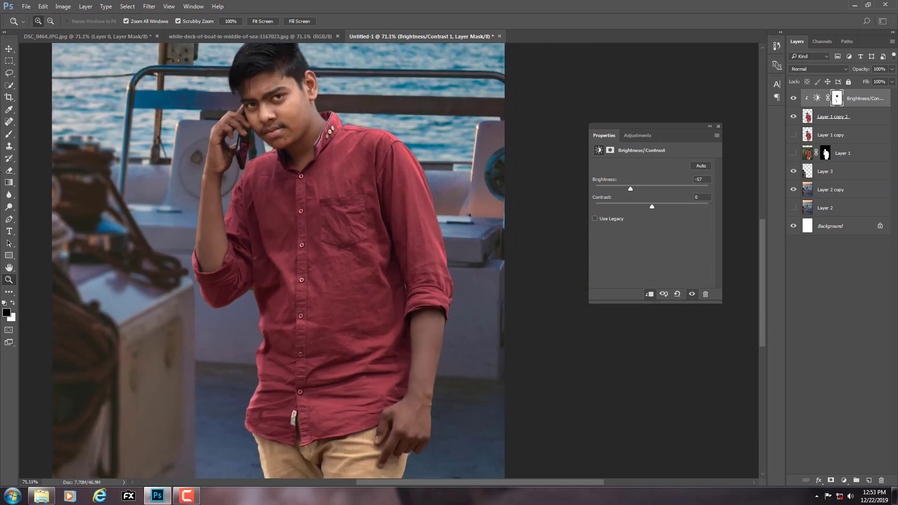
# Step: Paint black with a large soft brush on the Brightness/Contrast mask along the collar, shoulder, sleeve and lowered forearm to restore their light
pyautogui.click(14, 135)
pyautogui.scroll(5, 388, 121)
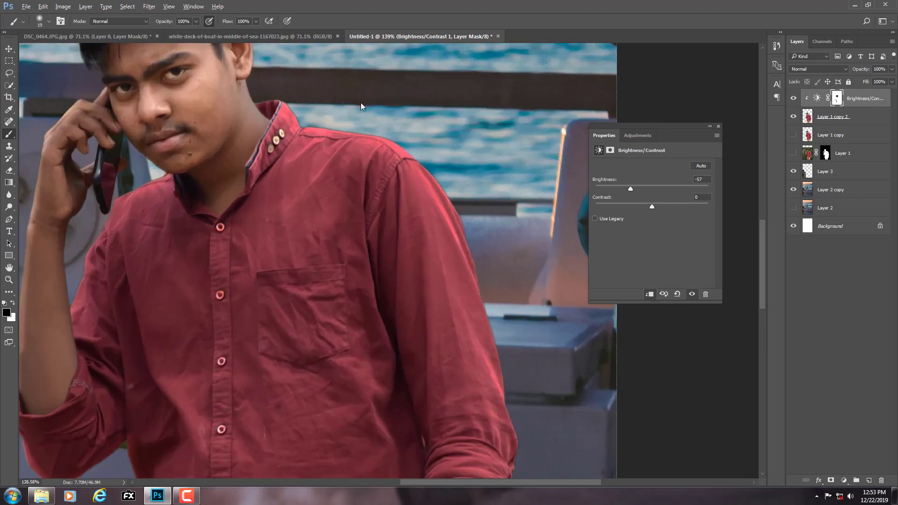
pyautogui.moveTo(265, 96)
pyautogui.mouseDown()
pyautogui.moveTo(430, 183)
pyautogui.moveTo(358, 138)
pyautogui.moveTo(397, 154)
pyautogui.moveTo(412, 176)
pyautogui.moveTo(461, 190)
pyautogui.moveTo(472, 260)
pyautogui.moveTo(459, 407)
pyautogui.mouseUp()
pyautogui.scroll(-3, 397, 155)
pyautogui.scroll(-5, 458, 407)
pyautogui.click(456, 210)
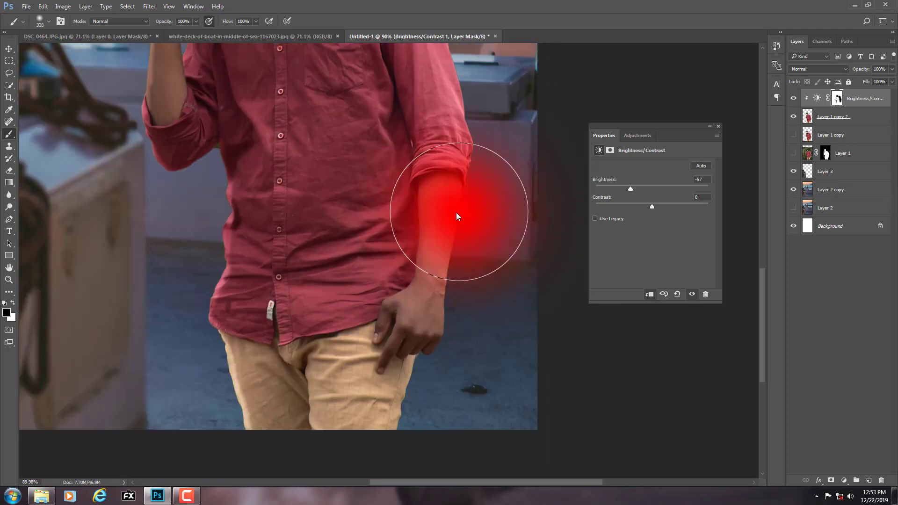
pyautogui.scroll(5, 454, 398)
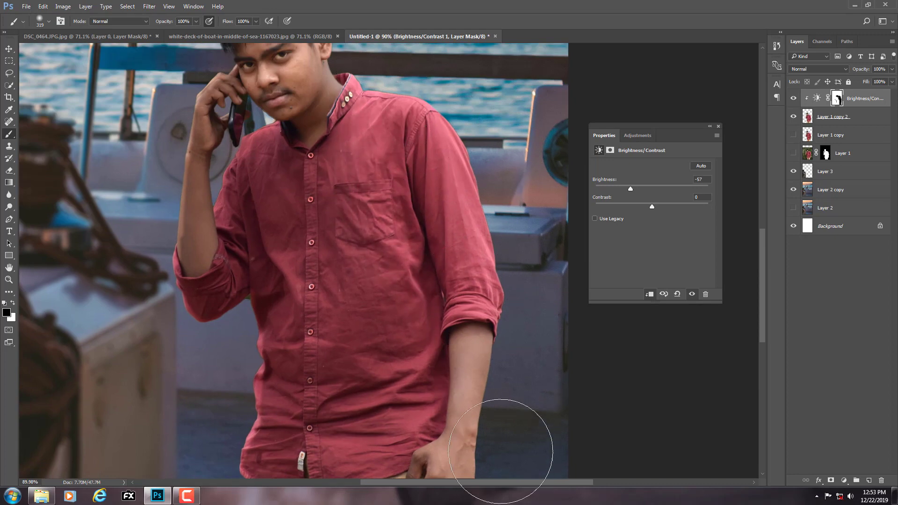
# Step: Add a Hue/Saturation adjustment with lightness -29 and clip it to the man's layer
pyautogui.click(841, 481)
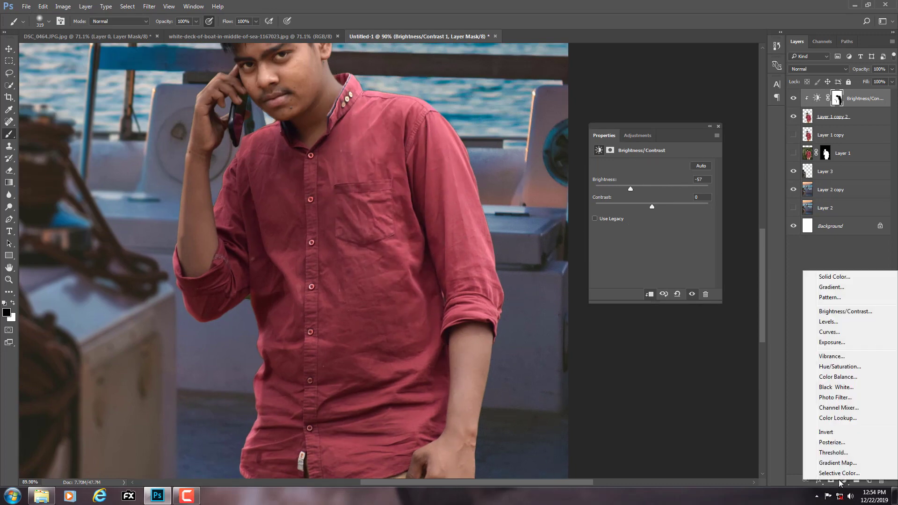
pyautogui.click(835, 367)
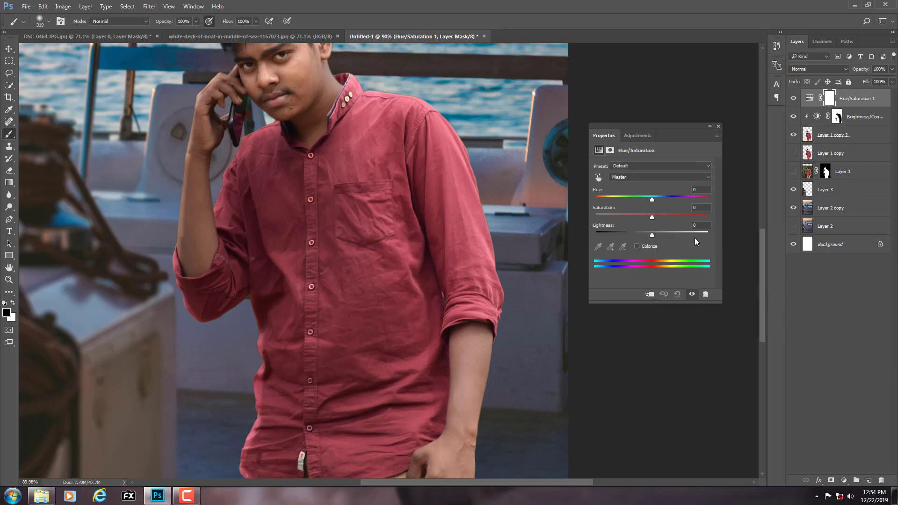
pyautogui.moveTo(637, 231); pyautogui.dragTo(634, 232)
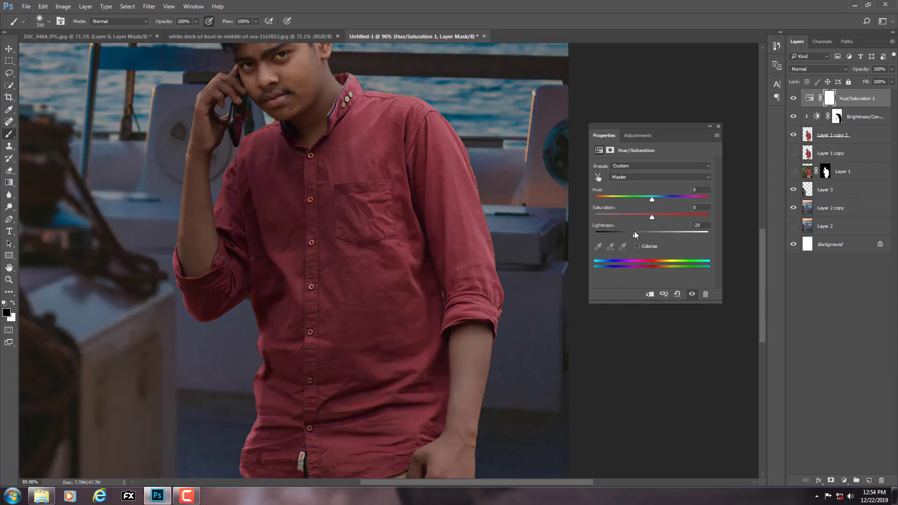
pyautogui.click(650, 292)
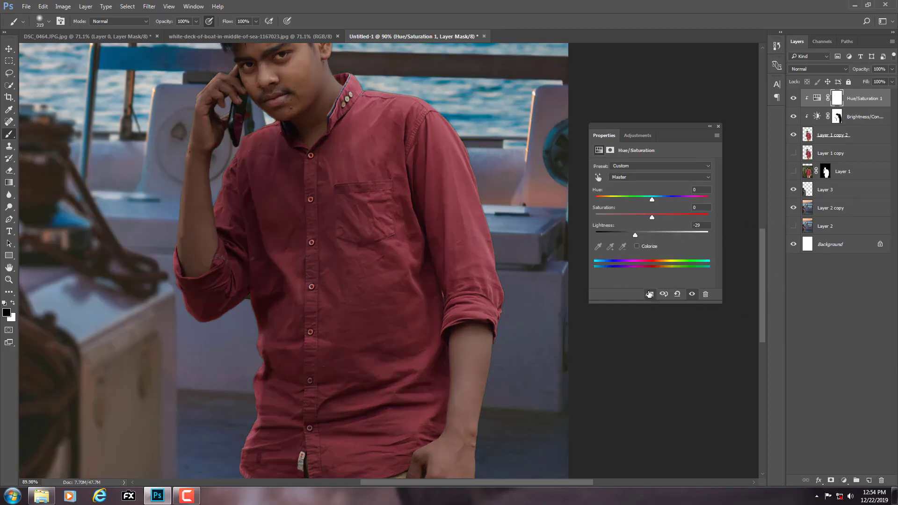
# Step: Paint black on the Hue/Saturation mask over the lit side of the shirt, the sleeve and the lowered arm and hand
pyautogui.moveTo(334, 289)
pyautogui.mouseDown()
pyautogui.moveTo(327, 201)
pyautogui.moveTo(451, 170)
pyautogui.moveTo(454, 234)
pyautogui.mouseUp()
pyautogui.moveTo(298, 377); pyautogui.dragTo(374, 301)
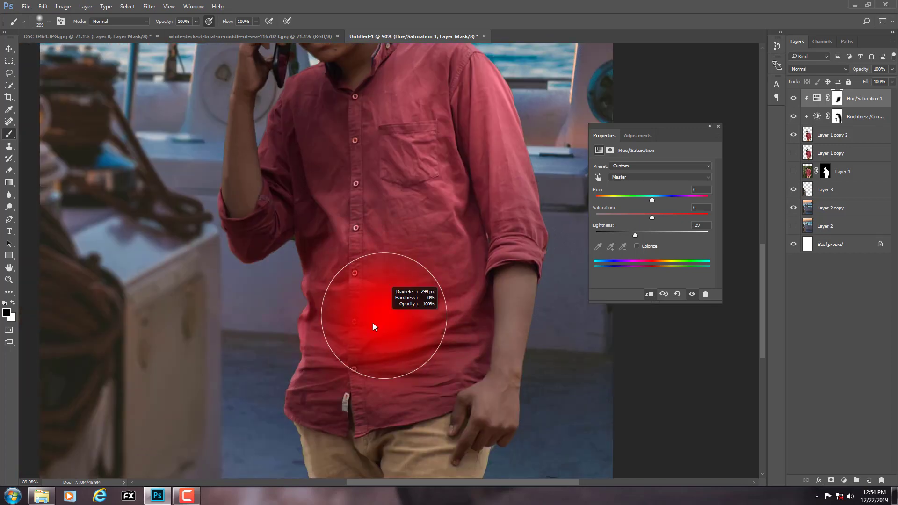
pyautogui.moveTo(521, 432)
pyautogui.mouseDown()
pyautogui.moveTo(449, 234)
pyautogui.moveTo(487, 361)
pyautogui.mouseUp()
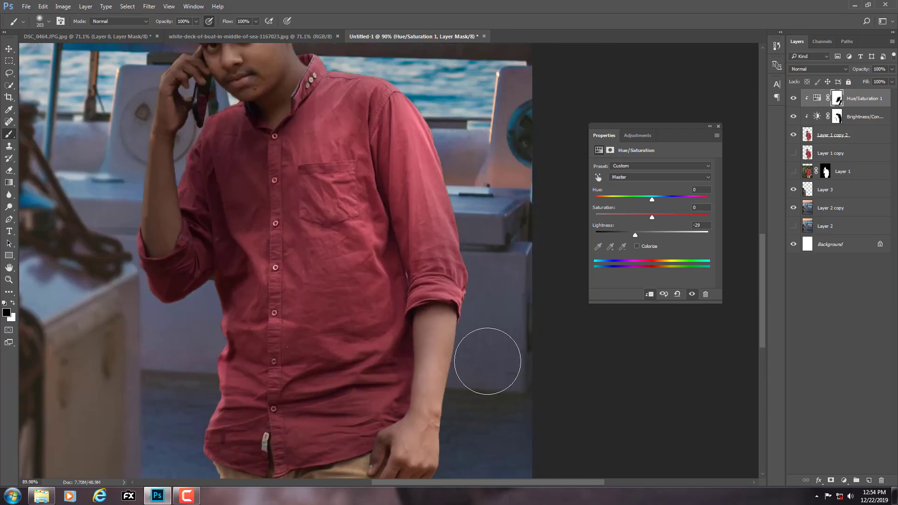
pyautogui.moveTo(457, 187); pyautogui.dragTo(517, 379)
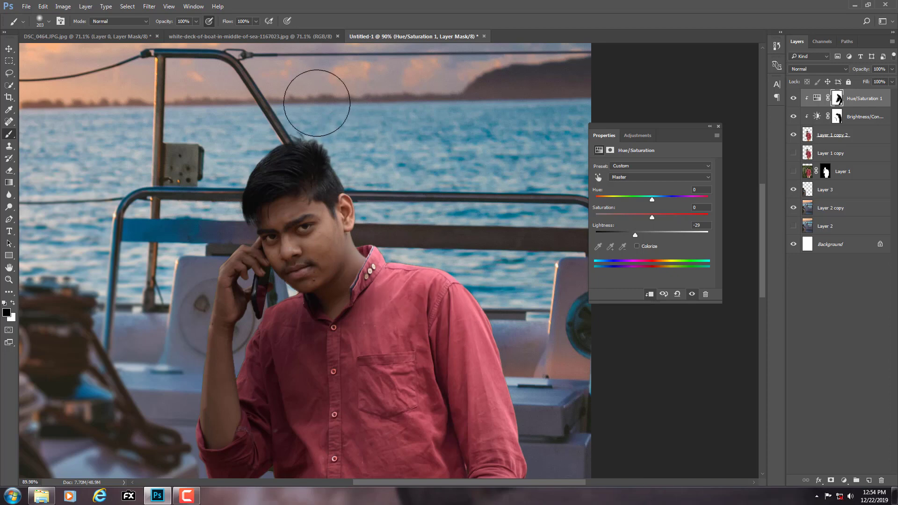
# Step: Paint black on the Hue/Saturation mask over the man's face, and with a smaller brush over the raised hand and forearm
pyautogui.click(293, 247)
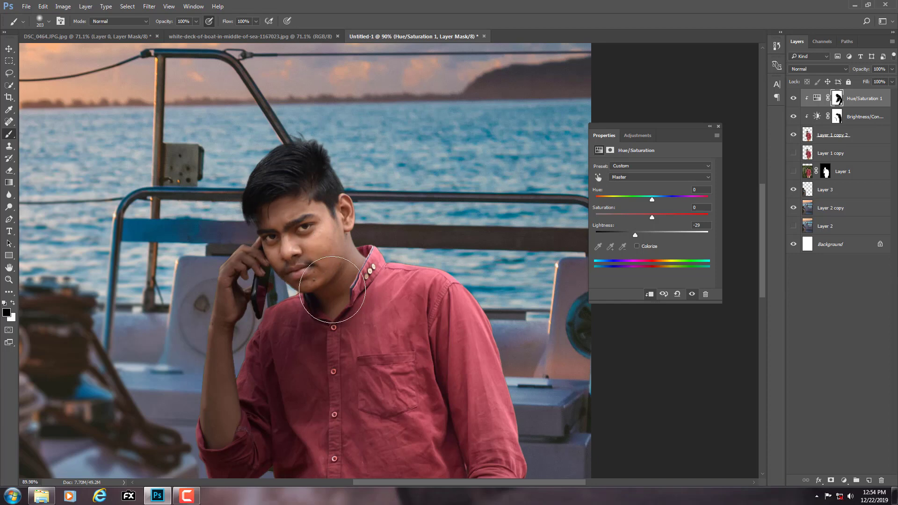
pyautogui.moveTo(294, 262)
pyautogui.mouseDown()
pyautogui.moveTo(334, 187)
pyautogui.moveTo(290, 256)
pyautogui.mouseUp()
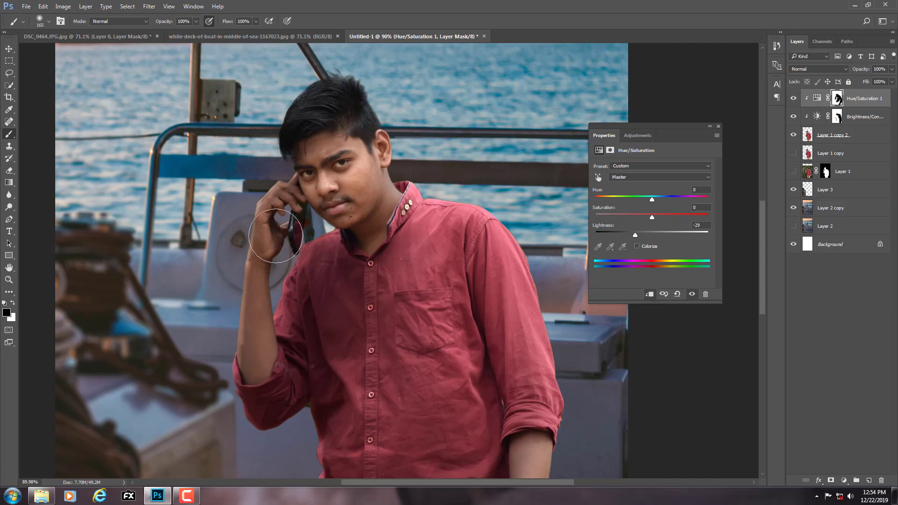
pyautogui.moveTo(320, 339)
pyautogui.mouseDown()
pyautogui.moveTo(300, 405)
pyautogui.moveTo(336, 345)
pyautogui.mouseUp()
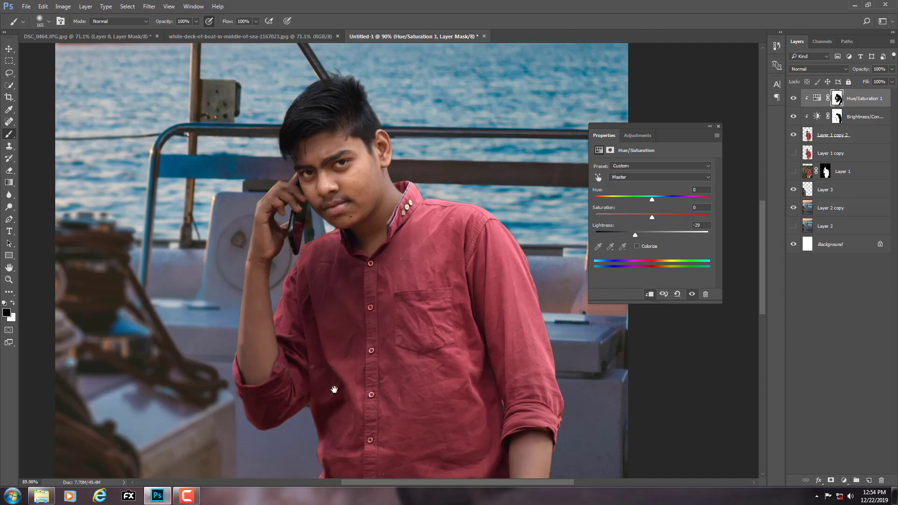
# Step: Set the brush flow to 46% and paint black on the mask over the chest area to soften the shading
pyautogui.moveTo(333, 388); pyautogui.dragTo(331, 320)
pyautogui.press('z')
pyautogui.moveTo(399, 291); pyautogui.dragTo(357, 298)
pyautogui.rightClick(372, 275)
pyautogui.click(386, 282)
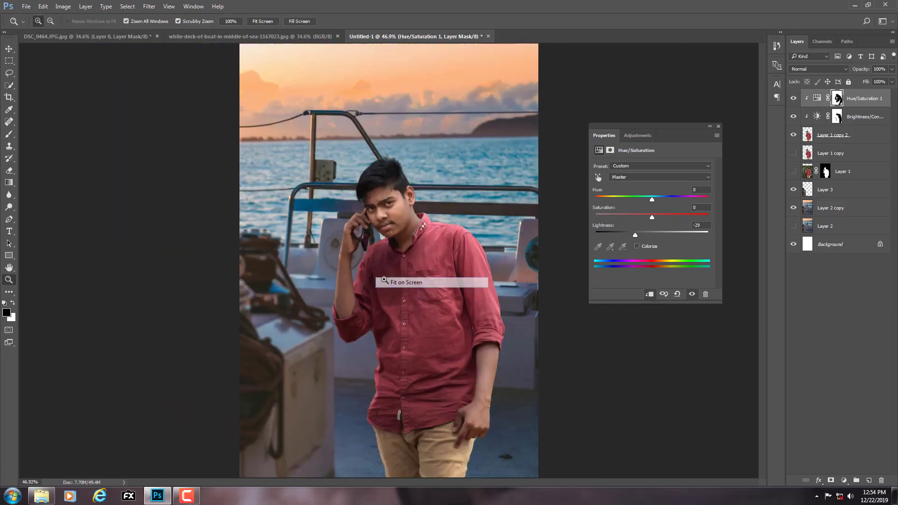
pyautogui.keyDown('alt'); pyautogui.click(441, 237); pyautogui.keyUp('alt')
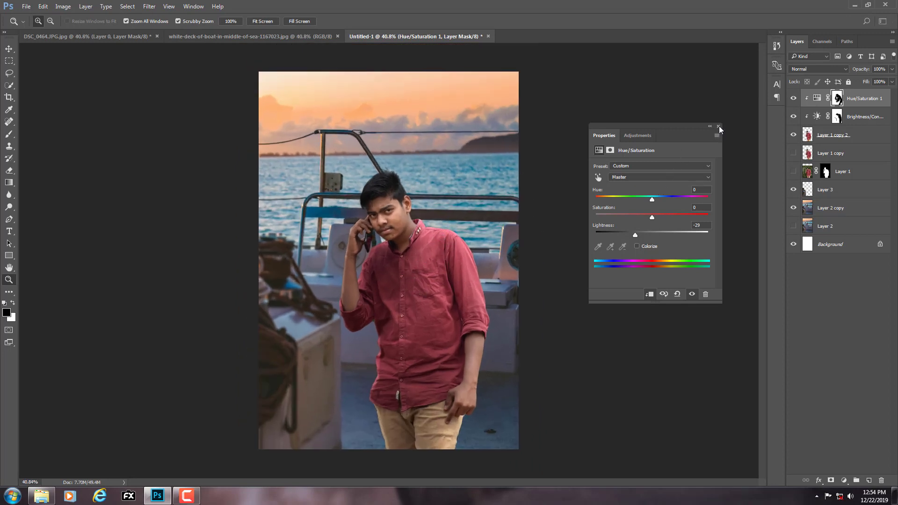
pyautogui.click(425, 267)
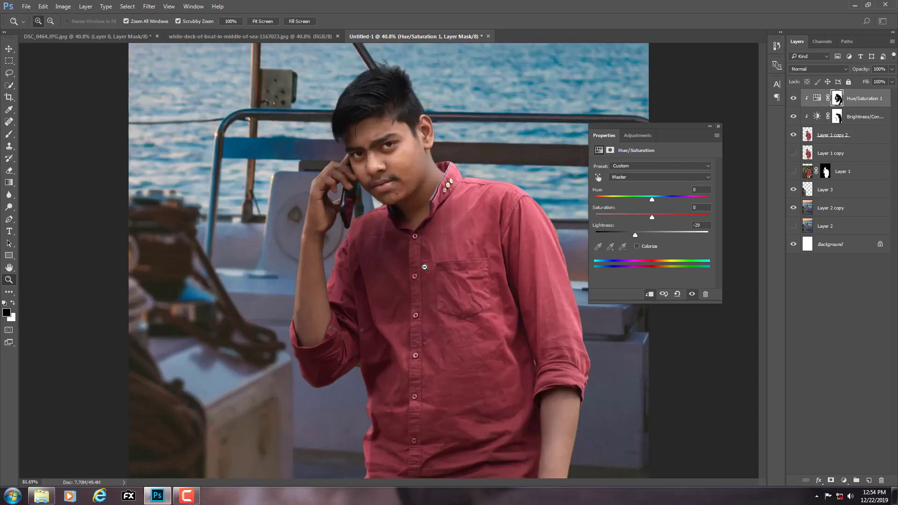
pyautogui.click(9, 134)
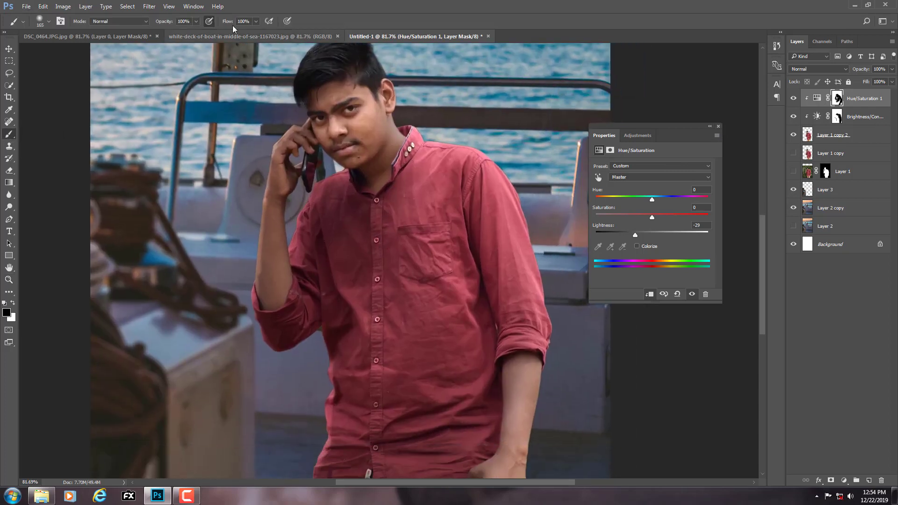
pyautogui.moveTo(333, 210); pyautogui.dragTo(381, 235)
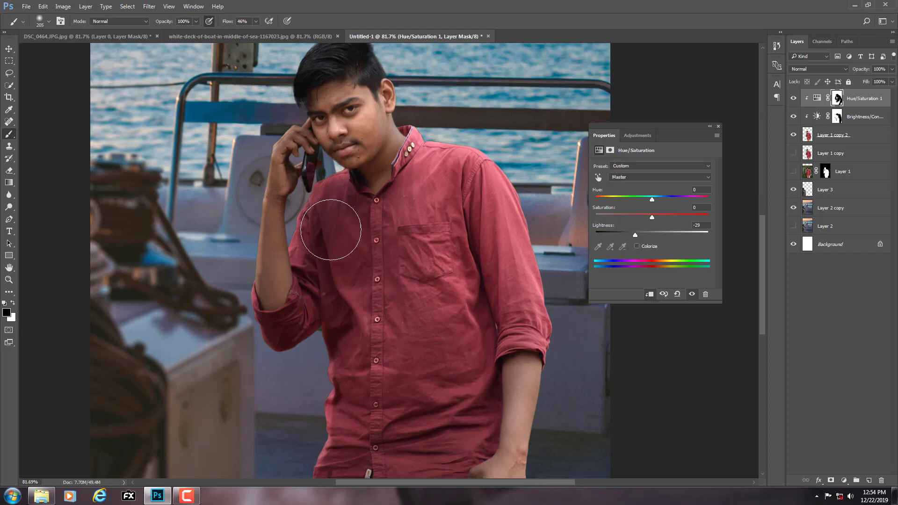
# Step: Add a second Hue/Saturation adjustment above the first and clip it to the man's layer
pyautogui.press('z')
pyautogui.moveTo(459, 140); pyautogui.dragTo(416, 143)
pyautogui.rightClick(389, 167)
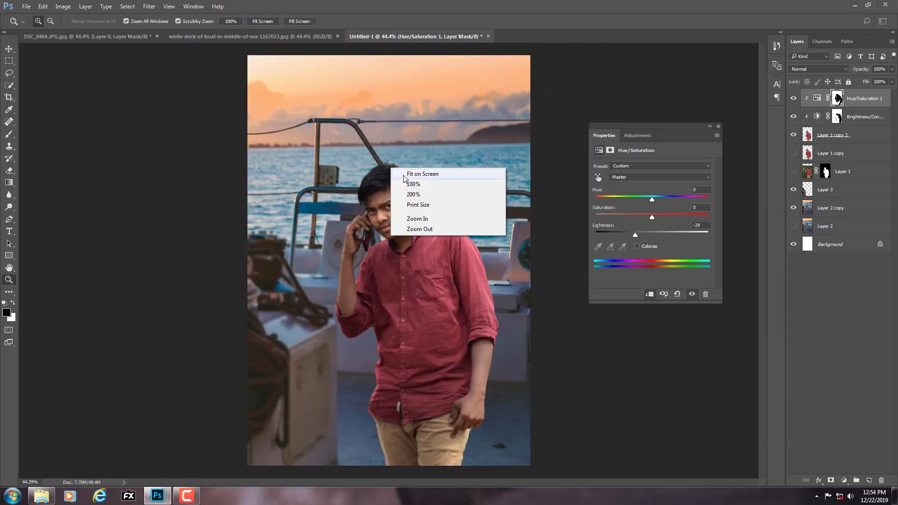
pyautogui.click(406, 173)
pyautogui.moveTo(381, 193); pyautogui.dragTo(446, 197)
pyautogui.moveTo(451, 228); pyautogui.dragTo(401, 227)
pyautogui.click(844, 480)
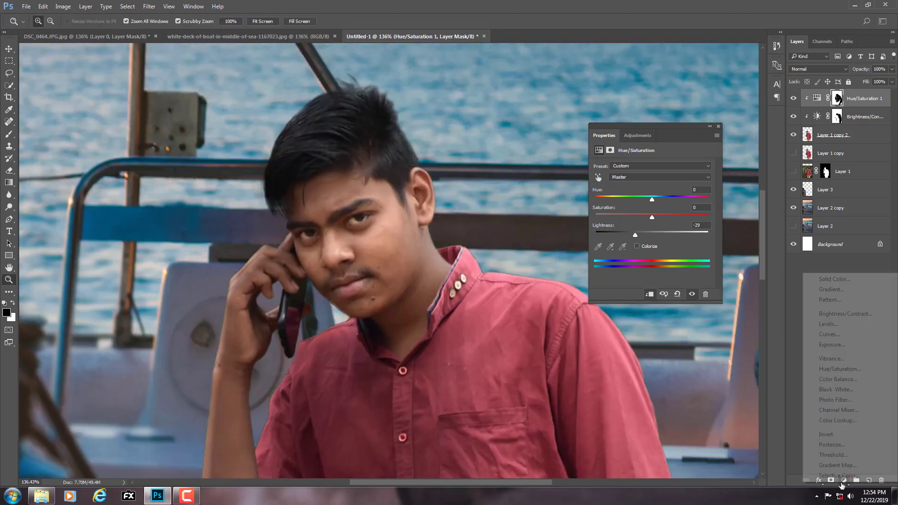
pyautogui.click(831, 369)
pyautogui.click(650, 293)
pyautogui.click(673, 214)
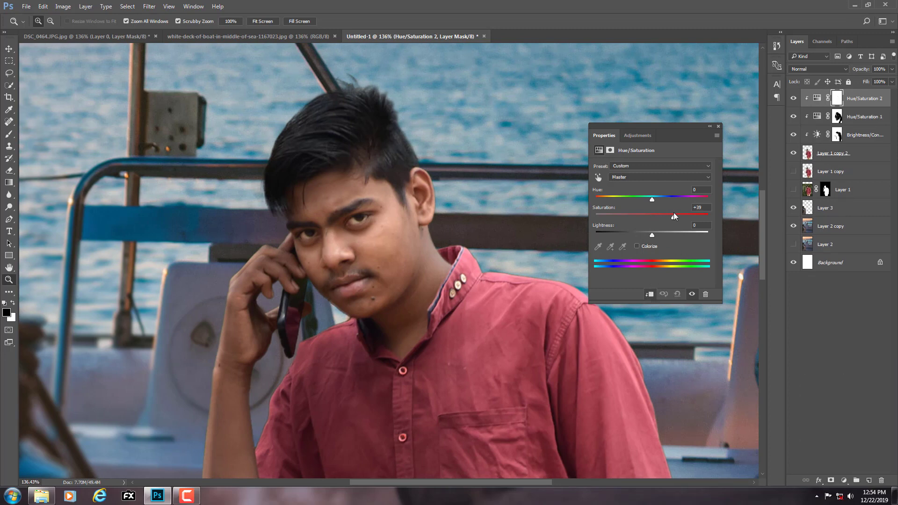
pyautogui.click(665, 232)
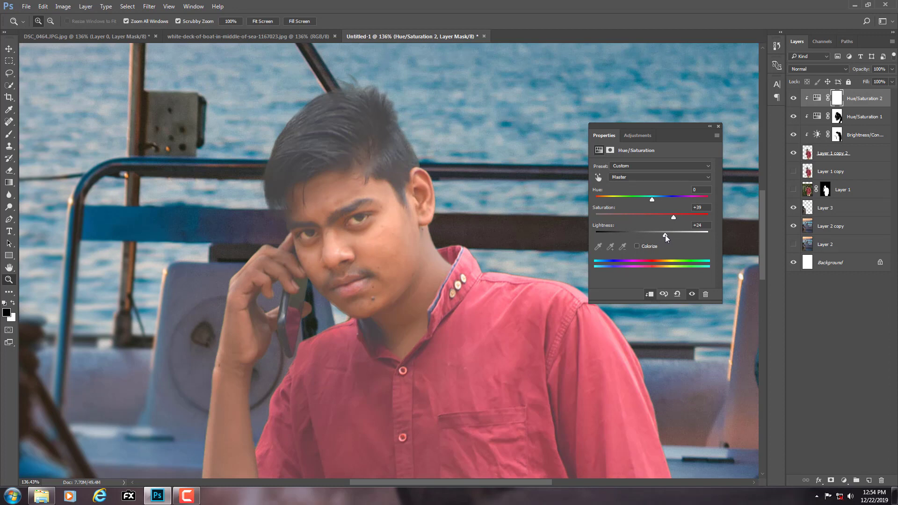
pyautogui.moveTo(665, 234); pyautogui.dragTo(658, 237)
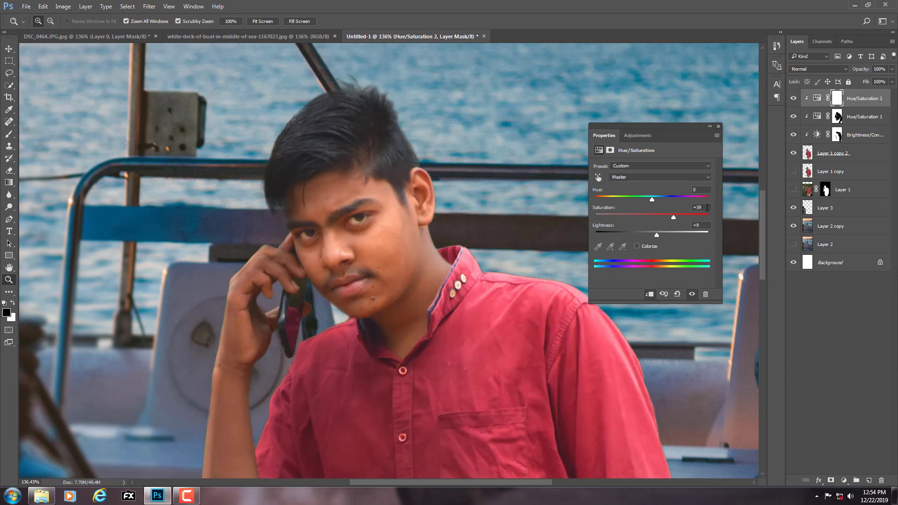
pyautogui.write('0')
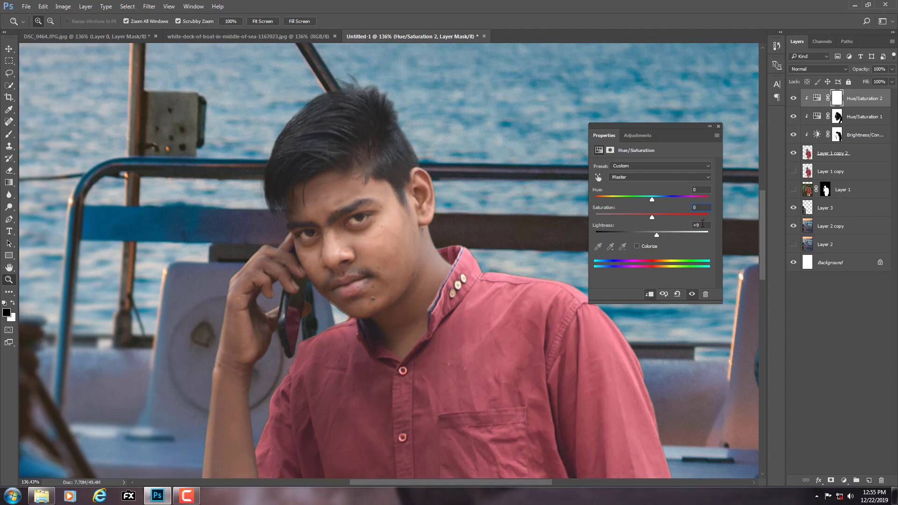
pyautogui.write('0')
# Step: Set the Reds range of the new Hue/Saturation adjustment to saturation +46 and lightness +36
pyautogui.click(629, 178)
pyautogui.click(629, 190)
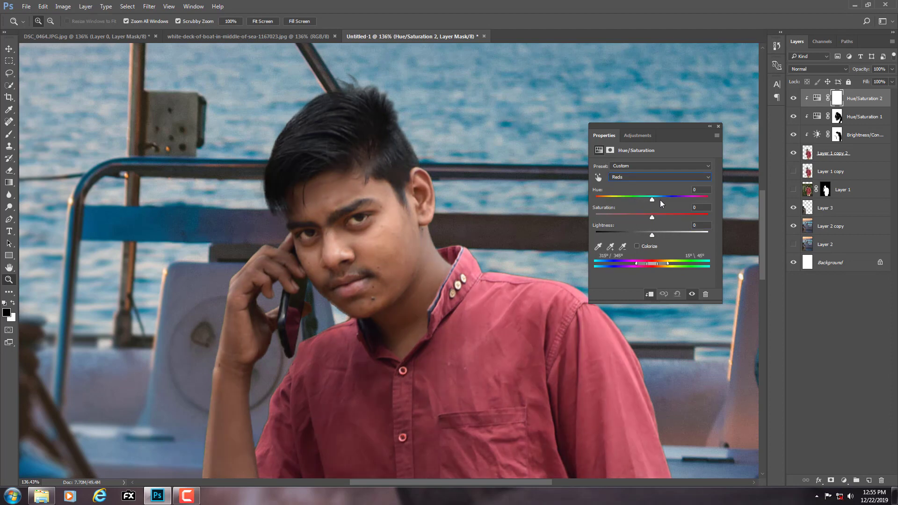
pyautogui.moveTo(669, 216)
pyautogui.mouseDown()
pyautogui.moveTo(677, 217)
pyautogui.moveTo(670, 231)
pyautogui.mouseUp()
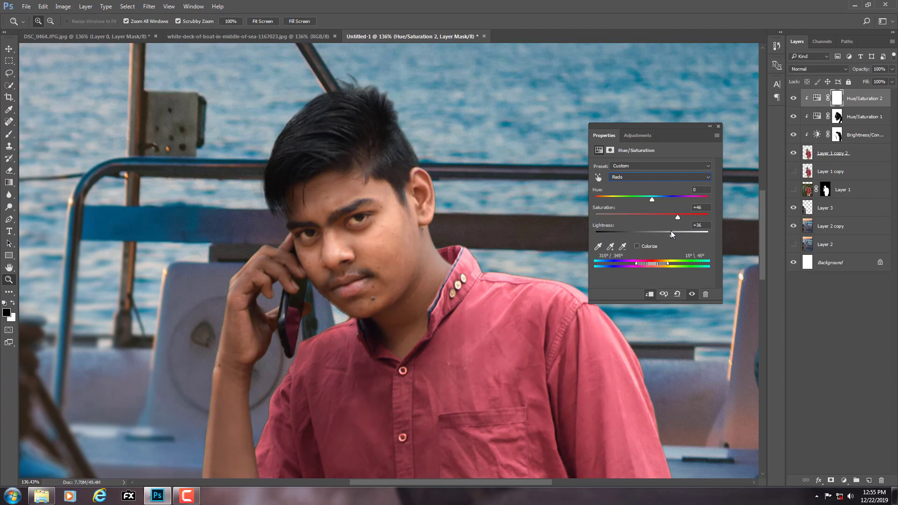
# Step: Set the lightness of the Yellows range to +39 and compare it with the Master range
pyautogui.click(633, 180)
pyautogui.click(662, 191)
pyautogui.click(619, 179)
pyautogui.click(620, 183)
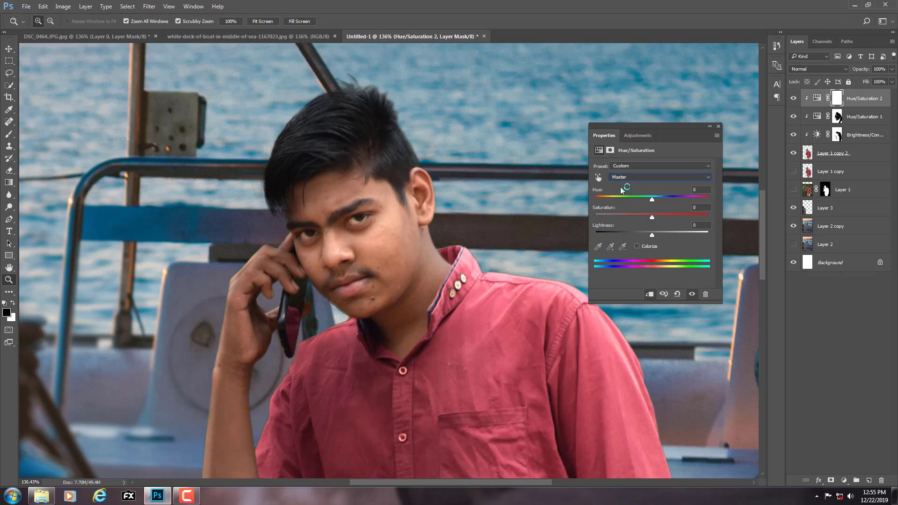
pyautogui.click(627, 177)
pyautogui.click(628, 195)
# Step: Raise the Reds lightness to +43 and invert the adjustment's mask to black
pyautogui.click(628, 181)
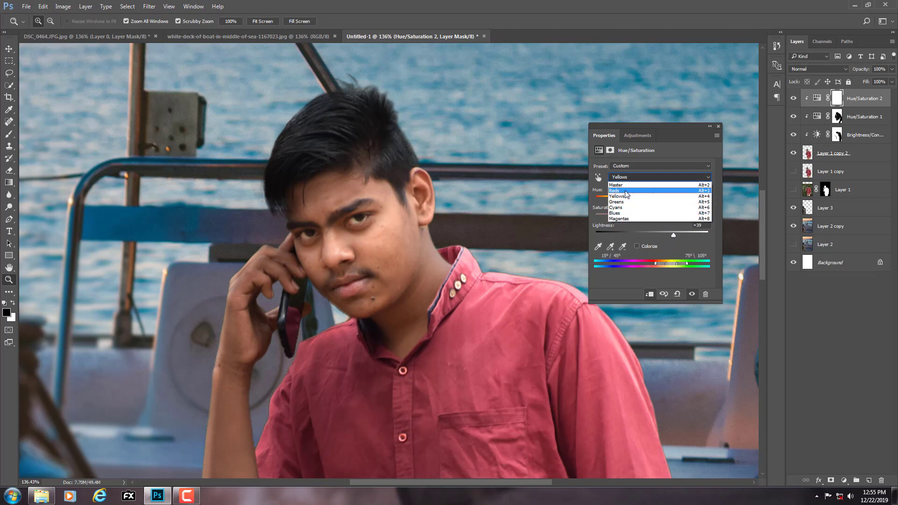
pyautogui.click(629, 184)
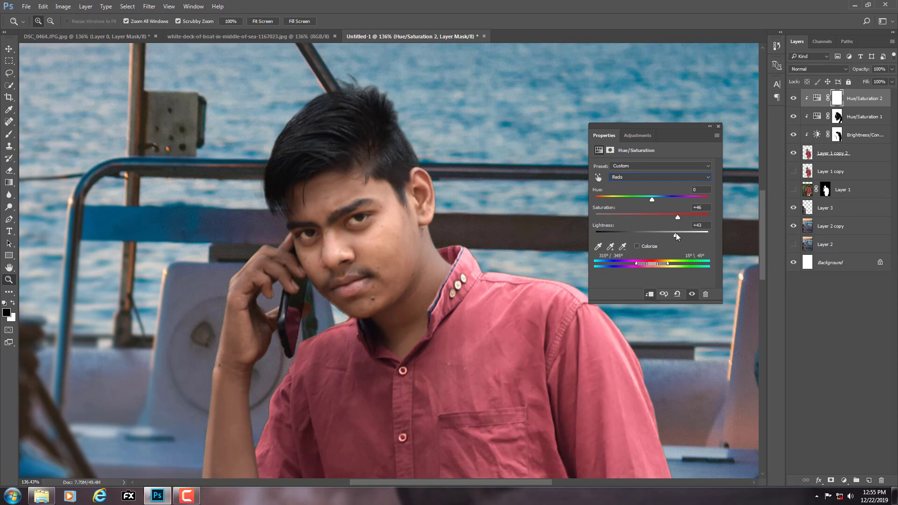
pyautogui.hotkey('ctrl', 'i')
# Step: Paint white with a soft brush on the inverted mask over the man's forehead, cheek and lit side of the face
pyautogui.click(9, 135)
pyautogui.press('x')
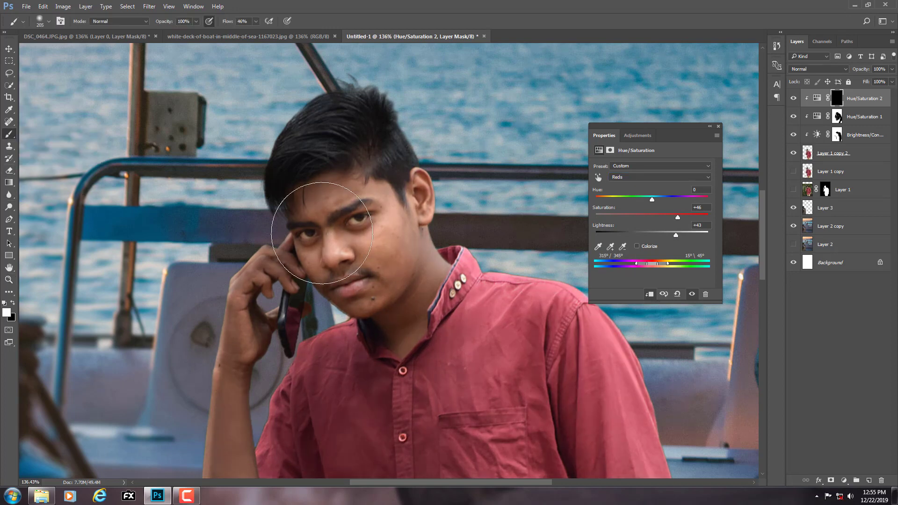
pyautogui.moveTo(365, 195); pyautogui.dragTo(297, 195)
pyautogui.moveTo(368, 232); pyautogui.dragTo(343, 233)
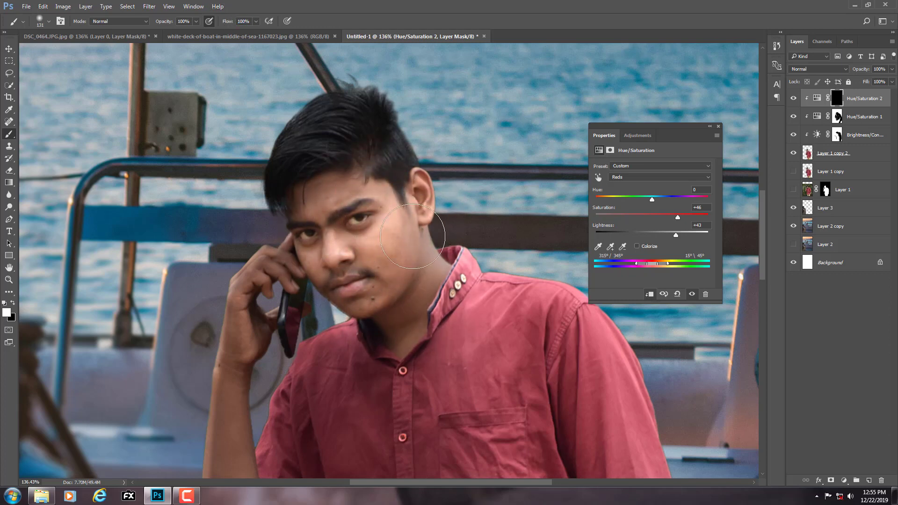
# Step: Paint white on the mask over the raised forearm, the lowered arm and the lit sleeve, enlarging the brush for the sleeve
pyautogui.scroll(-3, 395, 299)
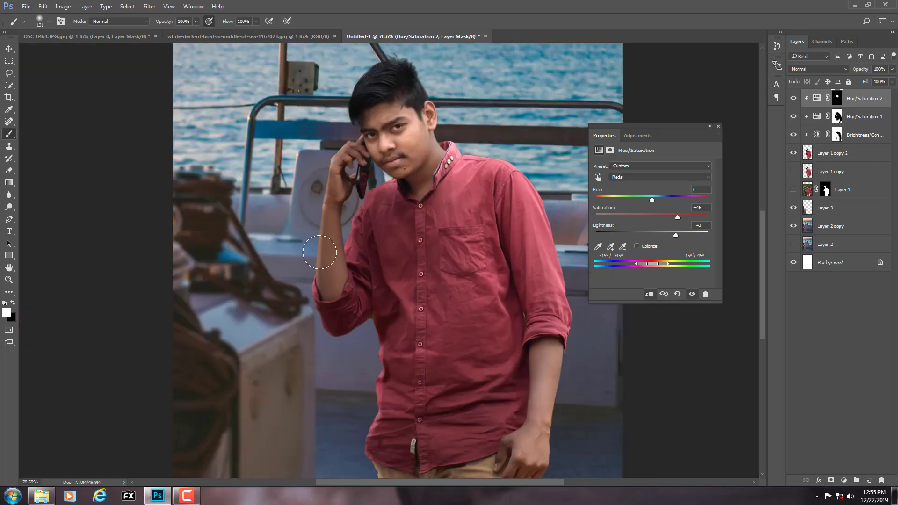
pyautogui.moveTo(319, 253); pyautogui.dragTo(325, 243)
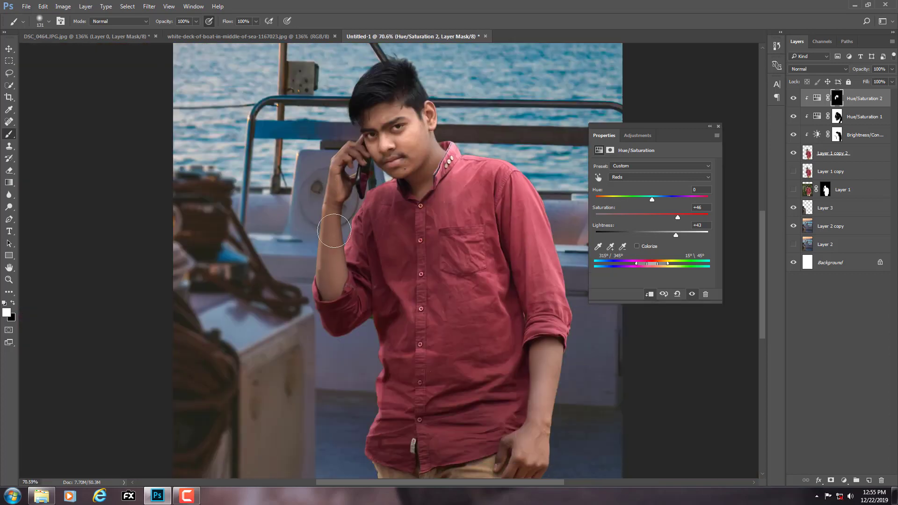
pyautogui.moveTo(430, 237); pyautogui.dragTo(382, 186)
pyautogui.moveTo(529, 261); pyautogui.dragTo(496, 402)
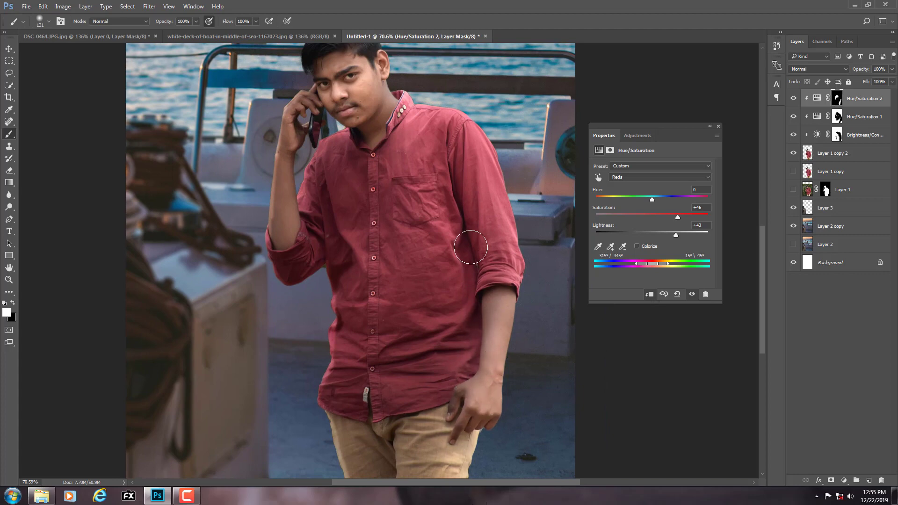
pyautogui.moveTo(457, 231); pyautogui.dragTo(496, 230)
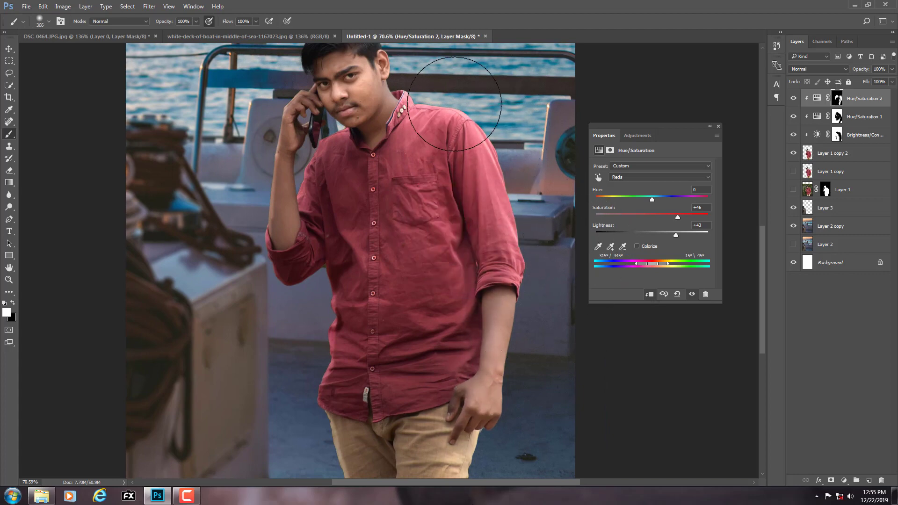
# Step: Fit the whole composite on screen to check the relit man and close the Hue/Saturation settings
pyautogui.press('z')
pyautogui.moveTo(456, 183); pyautogui.dragTo(434, 182)
pyautogui.rightClick(434, 183)
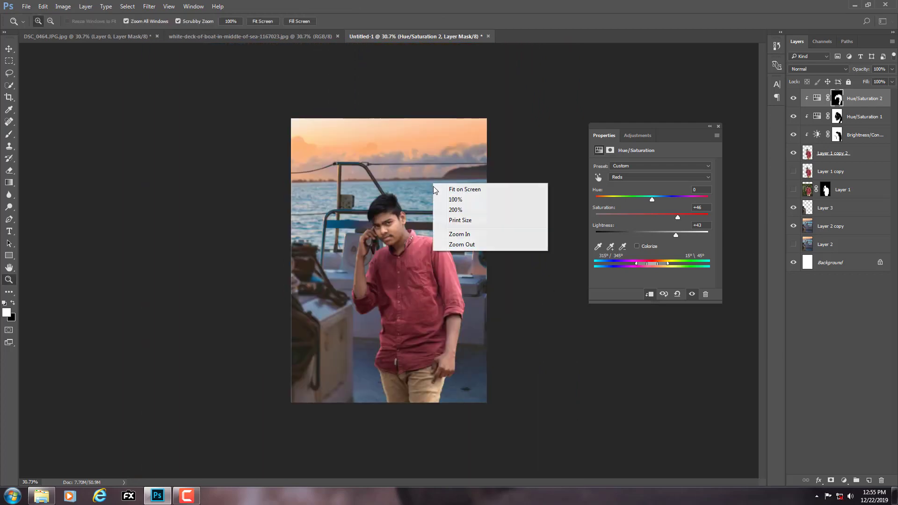
pyautogui.click(437, 190)
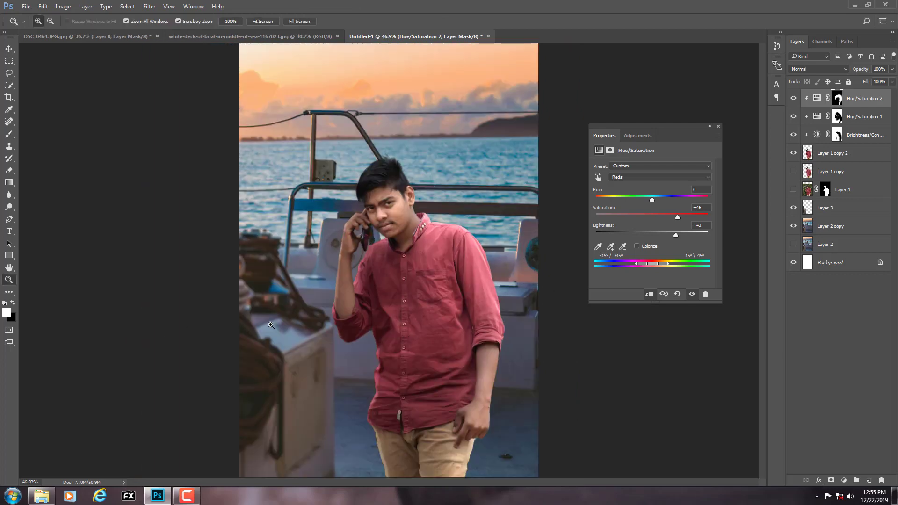
pyautogui.click(718, 126)
# Step: Smooth the skin on the man's cheek on Layer 1 copy 2 with the Smudge tool at 11% strength
pyautogui.moveTo(500, 198)
pyautogui.mouseDown()
pyautogui.moveTo(458, 207)
pyautogui.moveTo(508, 185)
pyautogui.mouseUp()
pyautogui.moveTo(58, 276); pyautogui.dragTo(232, 277)
pyautogui.click(793, 170)
pyautogui.click(809, 157)
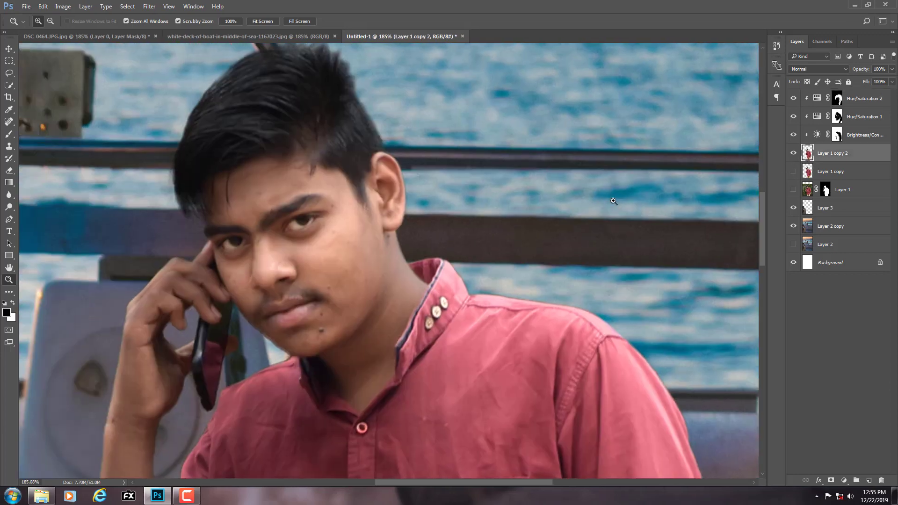
pyautogui.rightClick(8, 195)
pyautogui.click(42, 217)
pyautogui.scroll(2, 331, 257)
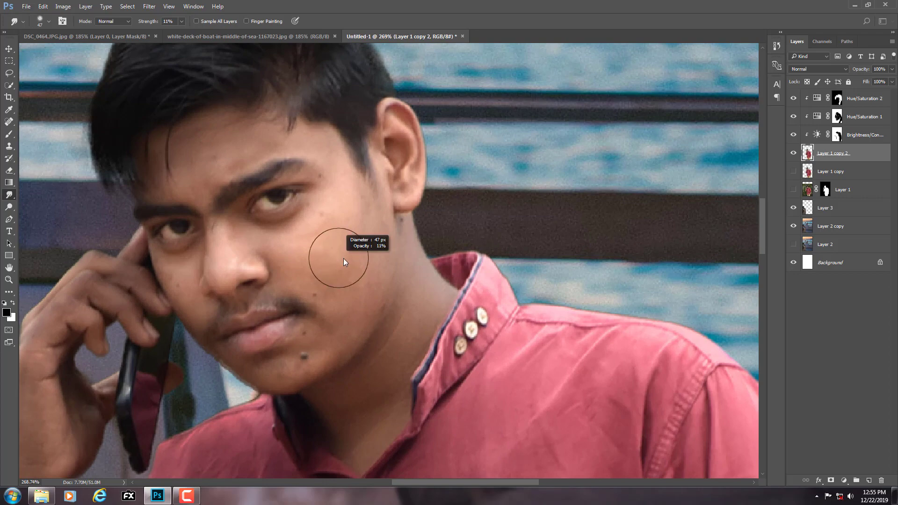
pyautogui.scroll(3, 342, 258)
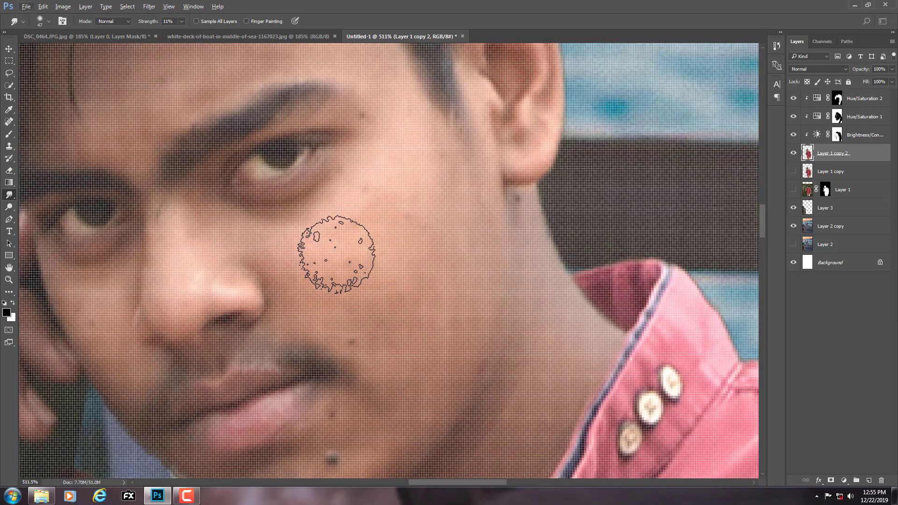
pyautogui.scroll(-2, 201, 75)
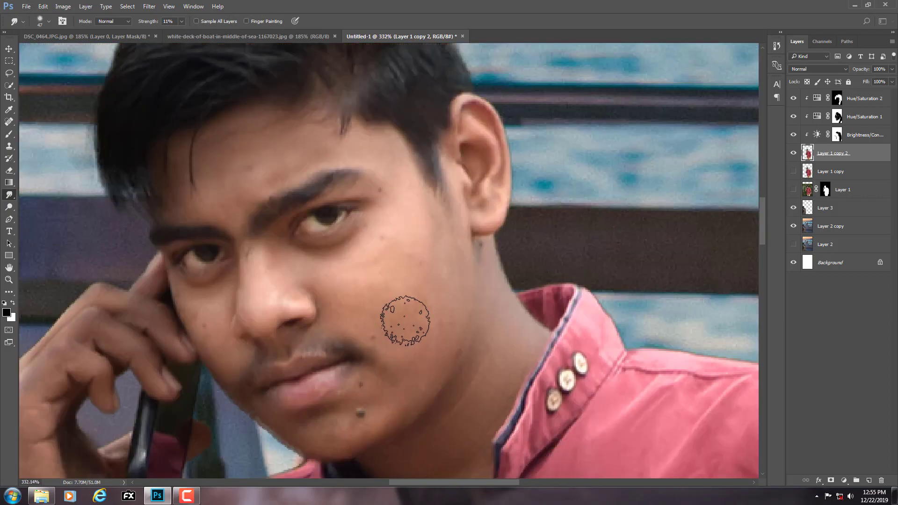
# Step: Set the smudge strength to 14% and smooth the forehead, nose, cheek and skin under the eyes
pyautogui.moveTo(254, 135); pyautogui.dragTo(347, 255)
pyautogui.press('1')
pyautogui.press('4')
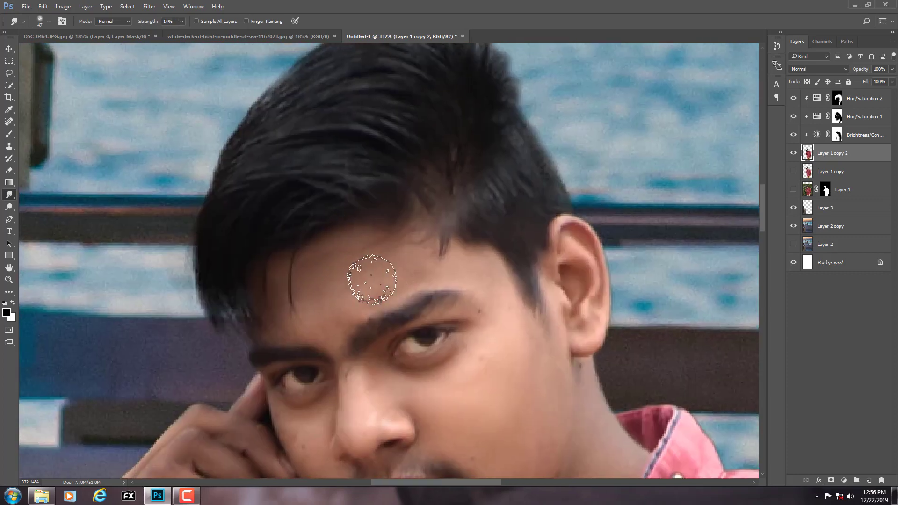
pyautogui.moveTo(418, 379)
pyautogui.mouseDown()
pyautogui.moveTo(425, 281)
pyautogui.moveTo(401, 290)
pyautogui.moveTo(395, 277)
pyautogui.mouseUp()
pyautogui.scroll(-1, 395, 276)
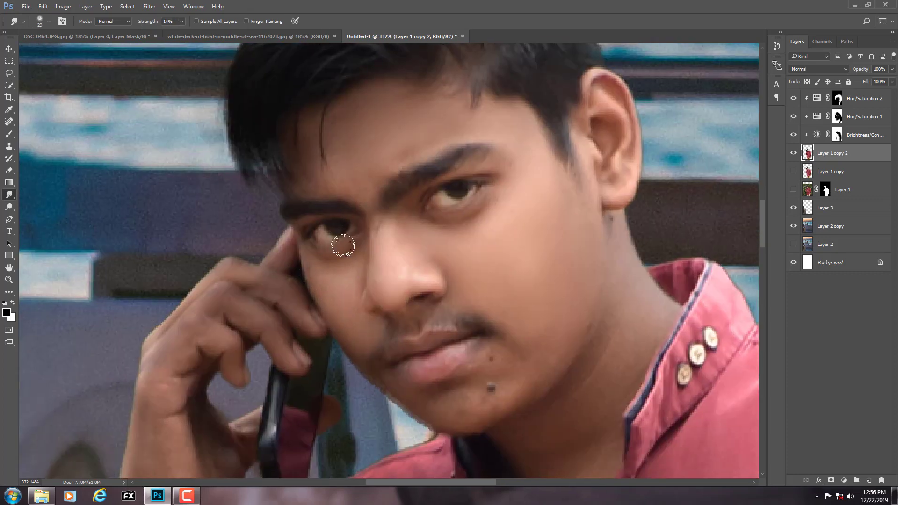
pyautogui.scroll(-2, 397, 257)
# Step: Smudge the skin around the mouth, chin and neck smooth, enlarging the brush for the neck
pyautogui.press(']')
pyautogui.scroll(-1, 435, 288)
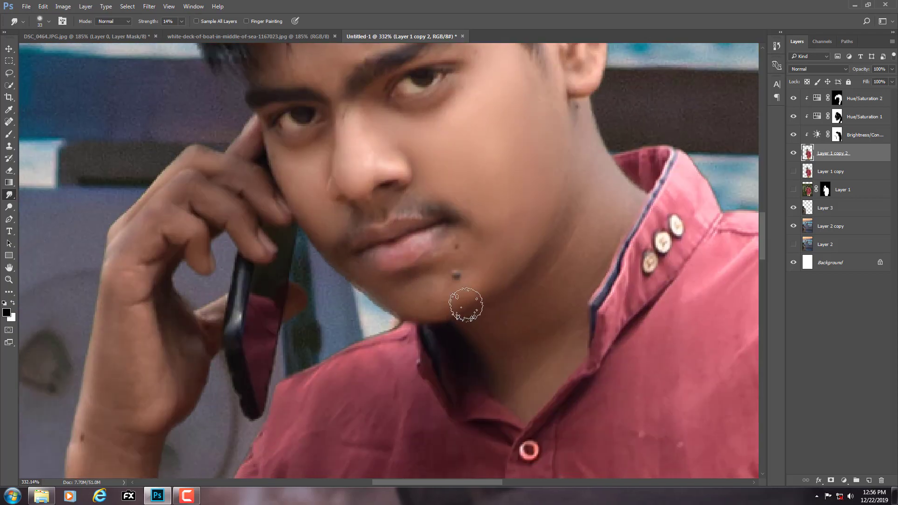
pyautogui.click(452, 244)
pyautogui.press(']')
pyautogui.press(']')
pyautogui.moveTo(583, 301); pyautogui.dragTo(559, 268)
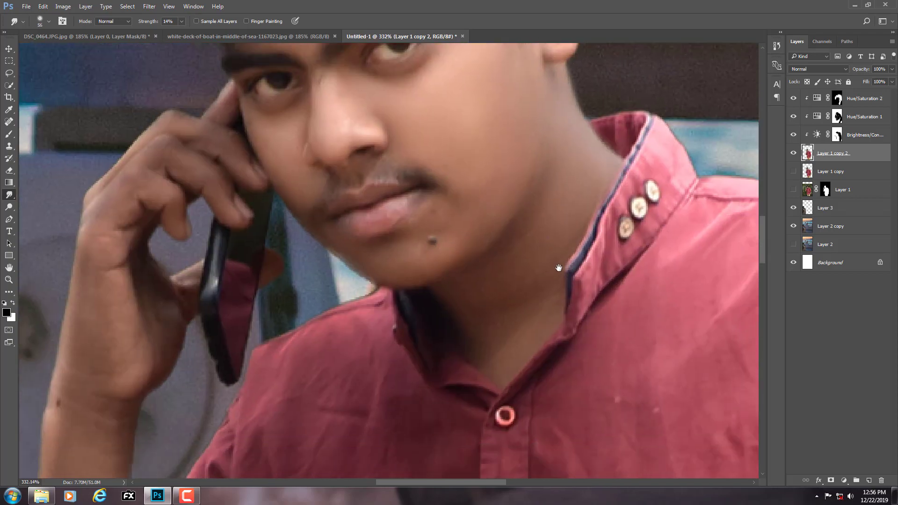
# Step: Smooth the skin of the lowered arm and hand with a smudge brush enlarged to 123 px
pyautogui.scroll(-5, 519, 340)
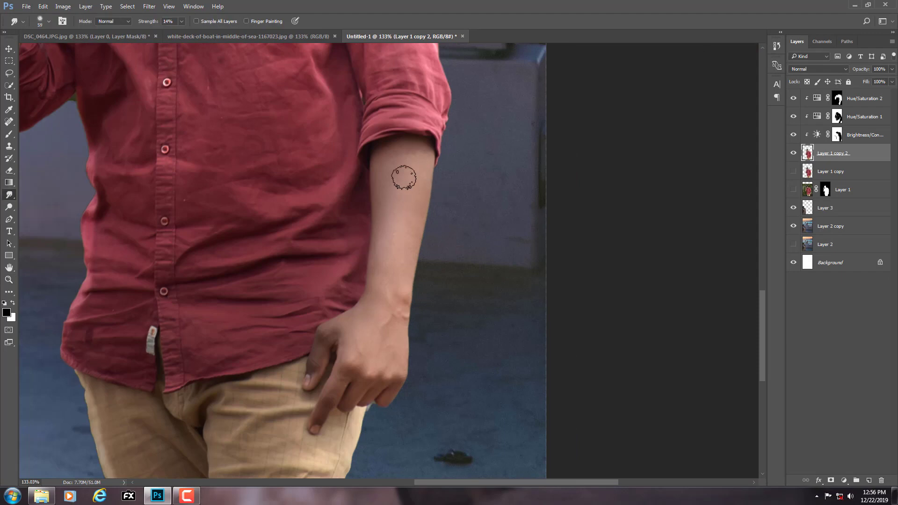
pyautogui.press(']')
pyautogui.press(']')
pyautogui.press(']')
pyautogui.press(']')
pyautogui.press(']')
pyautogui.moveTo(370, 325); pyautogui.dragTo(391, 362)
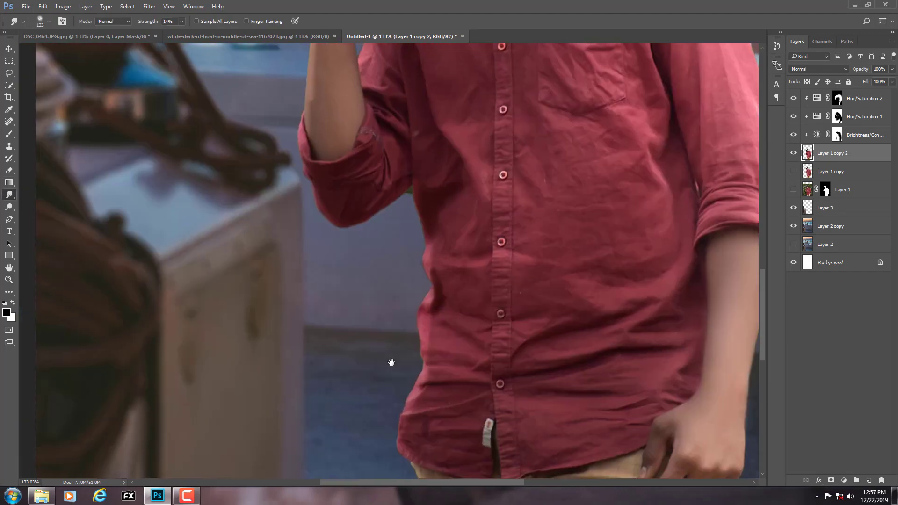
pyautogui.scroll(-2, 407, 361)
pyautogui.press('z')
pyautogui.scroll(-3, 477, 288)
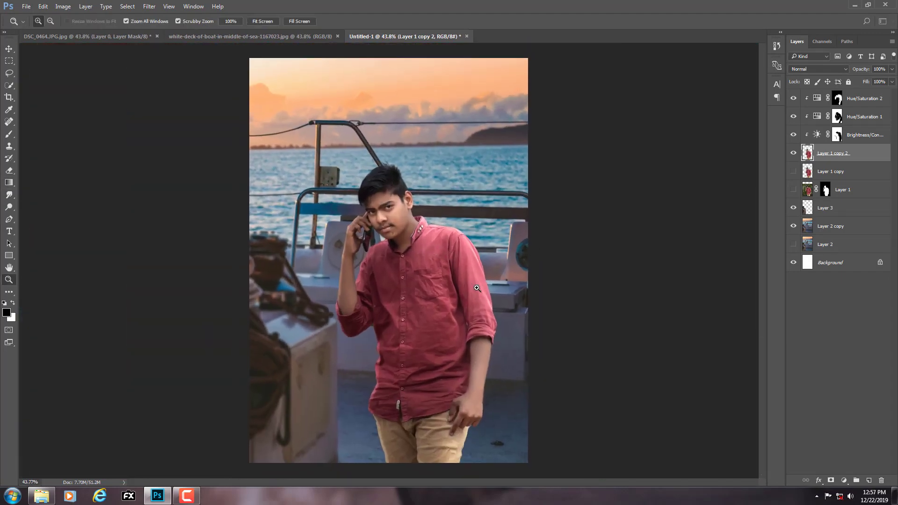
# Step: Add a new layer above Hue/Saturation 2 and draw a black-to-transparent linear gradient from below the image up to the man's chest
pyautogui.click(876, 107)
pyautogui.scroll(-1, 474, 252)
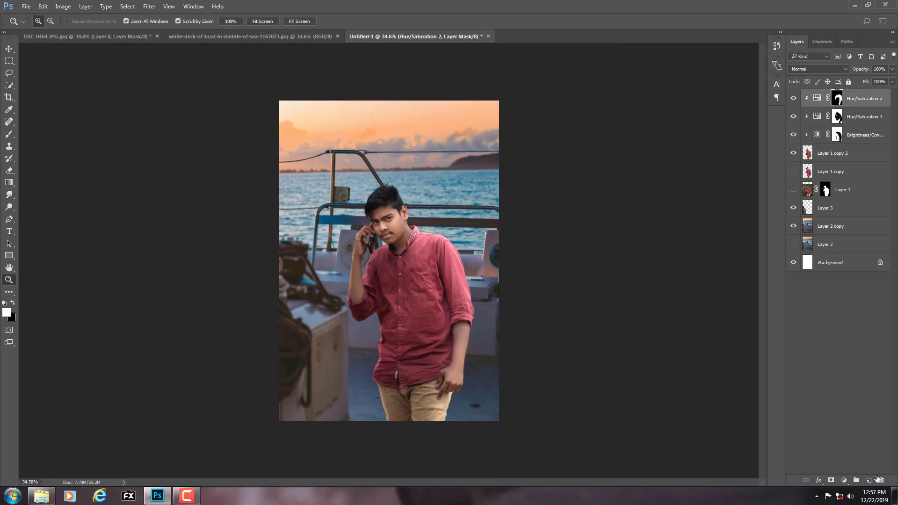
pyautogui.click(869, 480)
pyautogui.press('d')
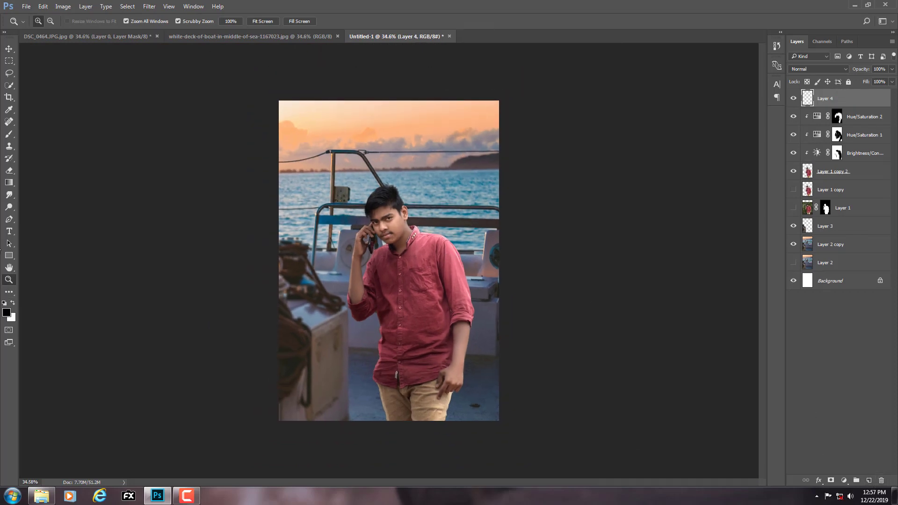
pyautogui.click(9, 182)
pyautogui.click(44, 181)
pyautogui.scroll(-1, 351, 423)
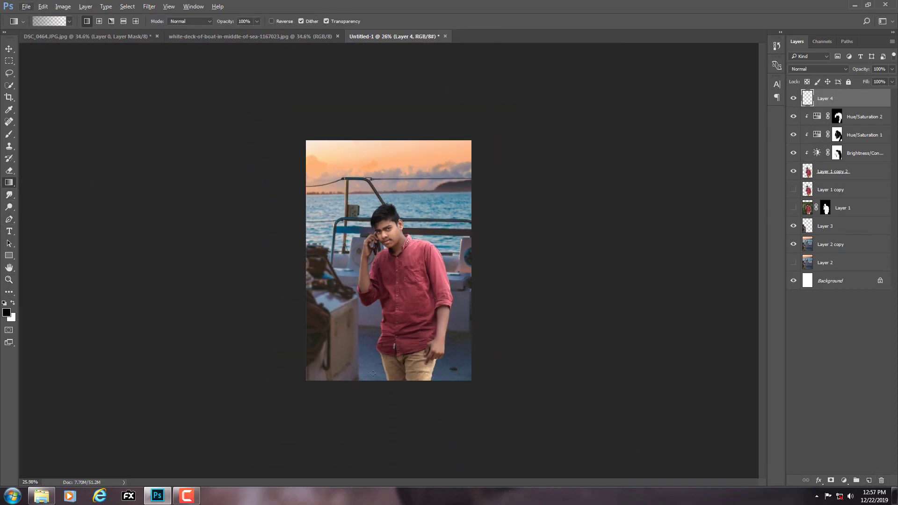
pyautogui.moveTo(368, 417); pyautogui.dragTo(367, 251)
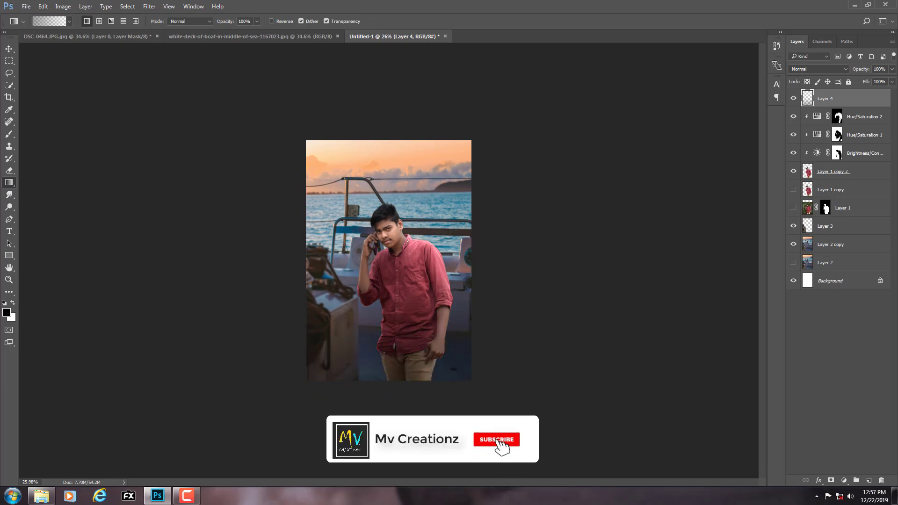
# Step: Lower the gradient layer's opacity to 54% and check the whole image
pyautogui.scroll(1, 384, 358)
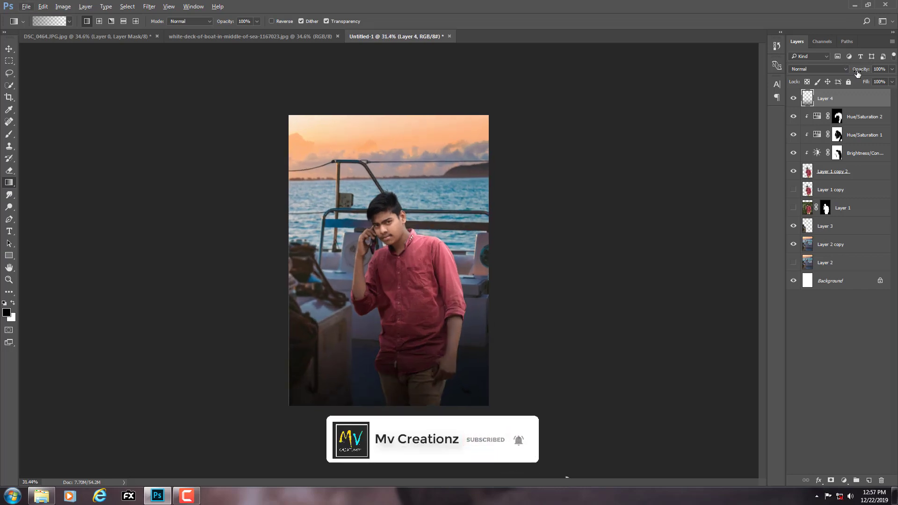
pyautogui.moveTo(857, 74); pyautogui.dragTo(837, 78)
pyautogui.press('z')
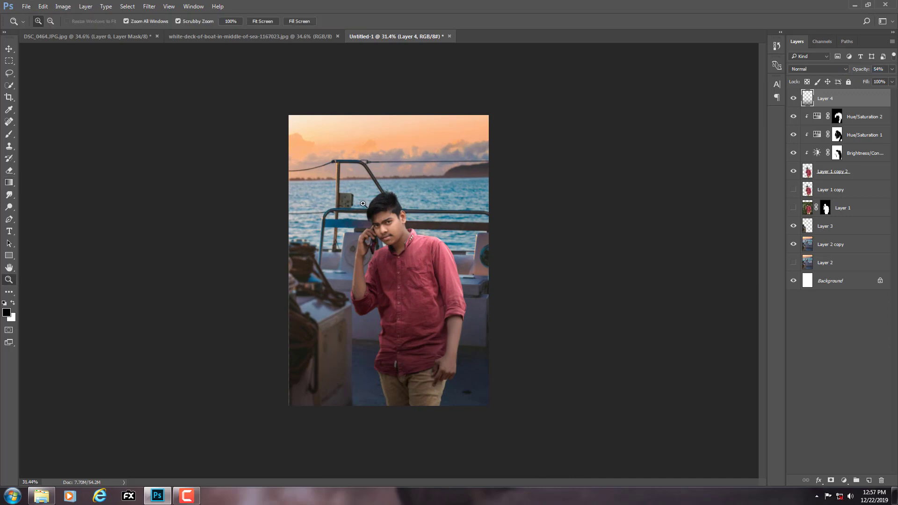
pyautogui.moveTo(363, 204); pyautogui.dragTo(390, 219)
pyautogui.rightClick(378, 202)
pyautogui.click(398, 209)
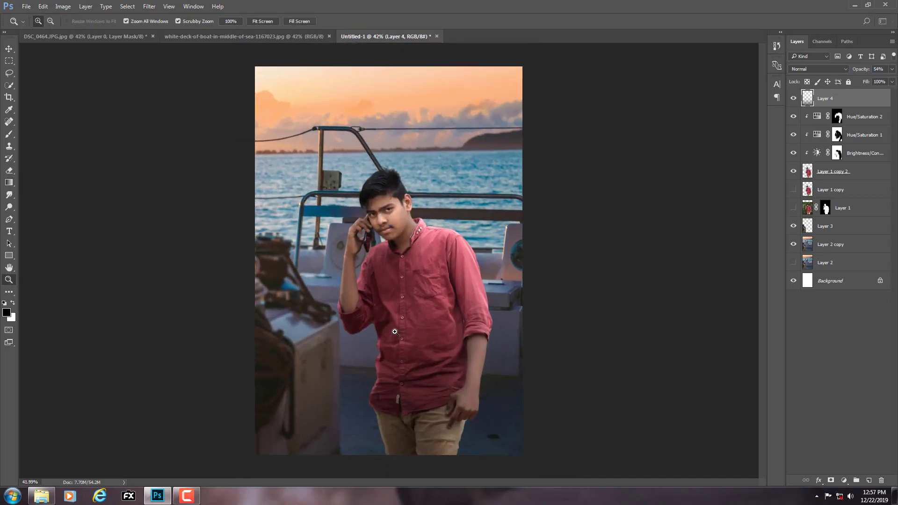
# Step: Compare the man with and without the Hue/Saturation 2 adjustment by toggling its visibility
pyautogui.moveTo(400, 302); pyautogui.dragTo(408, 302)
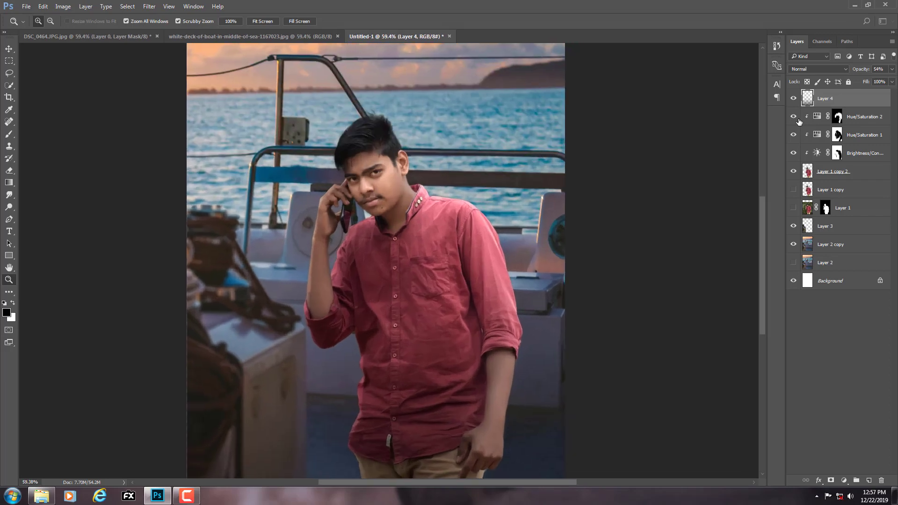
pyautogui.click(794, 117)
pyautogui.click(794, 117)
pyautogui.click(793, 117)
pyautogui.click(793, 117)
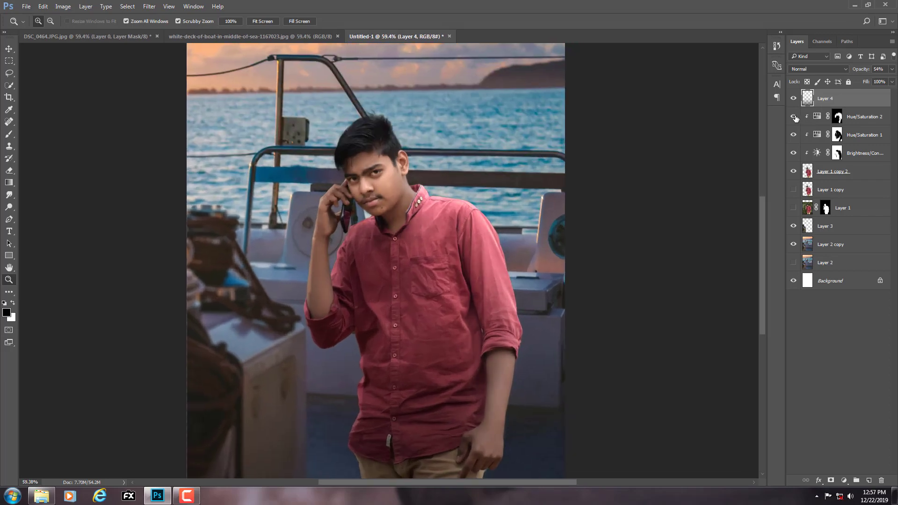
# Step: Paint black on the Hue/Saturation 2 mask over the shirt's chest and shoulder with a large soft brush at 68% flow
pyautogui.click(837, 117)
pyautogui.press('x')
pyautogui.rightClick(9, 134)
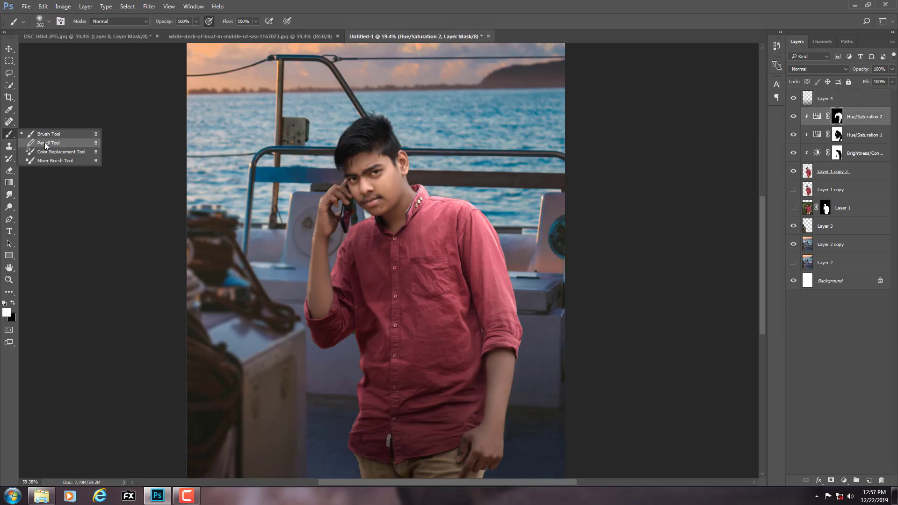
pyautogui.click(44, 142)
pyautogui.rightClick(9, 134)
pyautogui.click(42, 134)
pyautogui.press('x')
pyautogui.moveTo(337, 208); pyautogui.dragTo(314, 218)
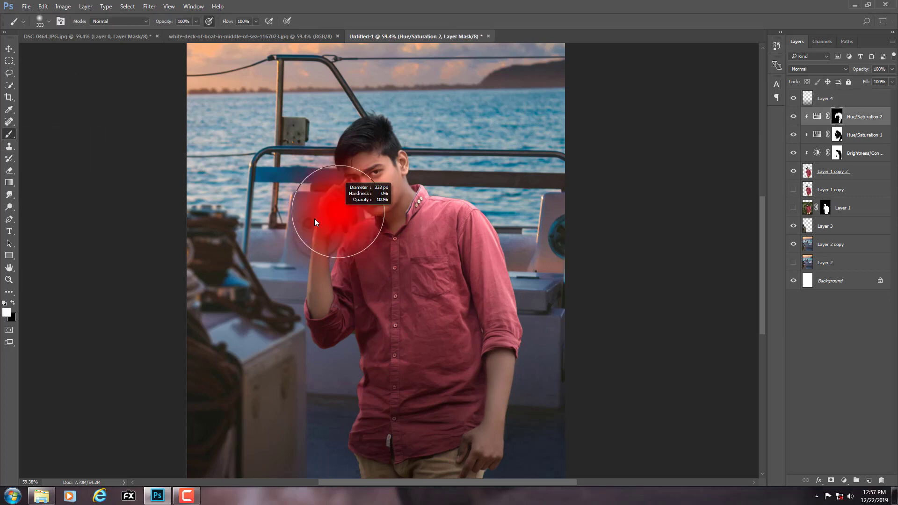
pyautogui.hotkey('shift', '6')
pyautogui.hotkey('shift', '8')
pyautogui.moveTo(463, 208); pyautogui.dragTo(497, 232)
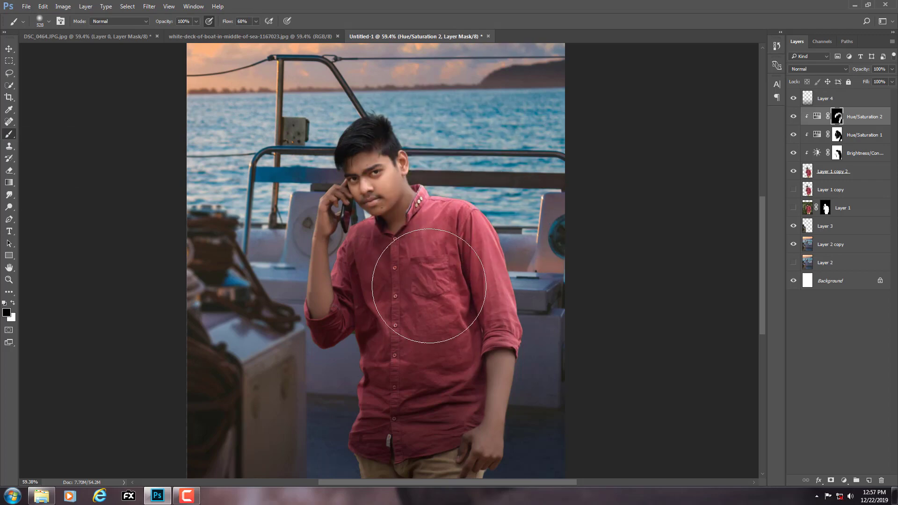
pyautogui.press('z')
pyautogui.moveTo(434, 286)
pyautogui.mouseDown()
pyautogui.moveTo(408, 286)
pyautogui.moveTo(414, 281)
pyautogui.mouseUp()
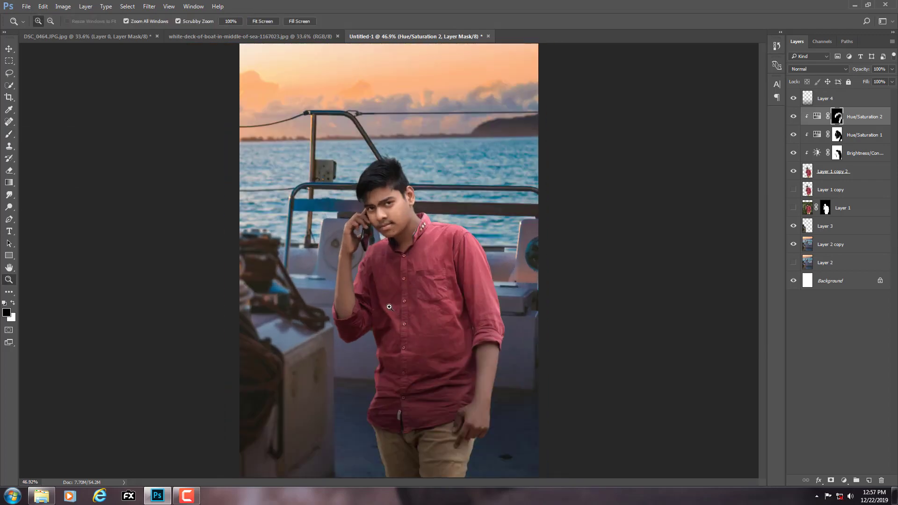
# Step: Add a Bevel & Emboss effect with the Smooth technique to Layer 1 copy 2
pyautogui.click(834, 178)
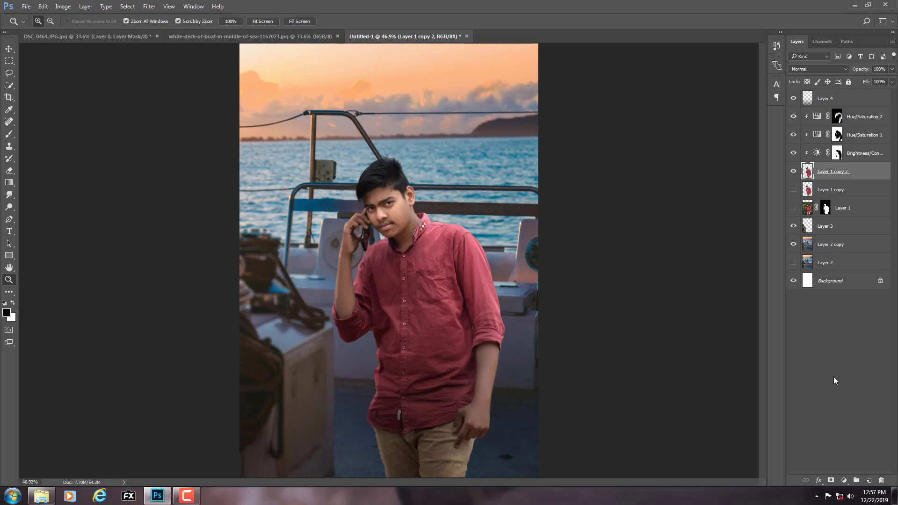
pyautogui.click(816, 480)
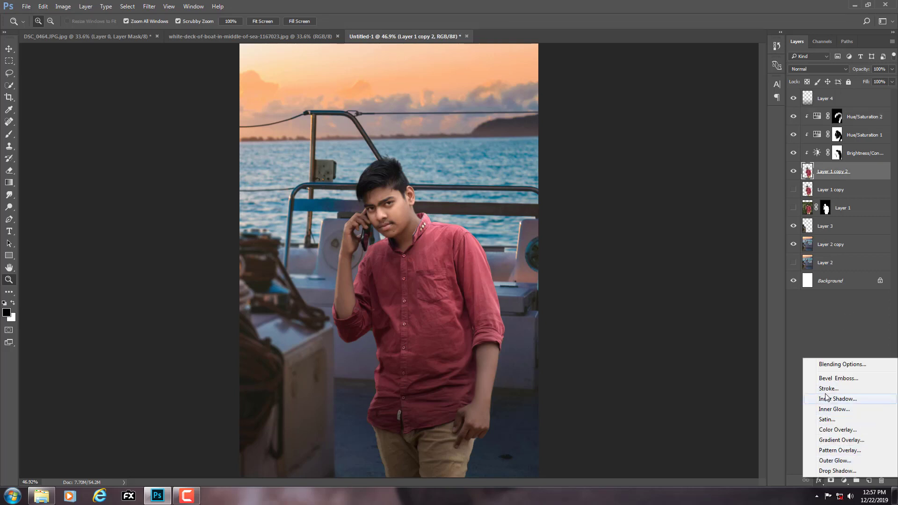
pyautogui.click(829, 379)
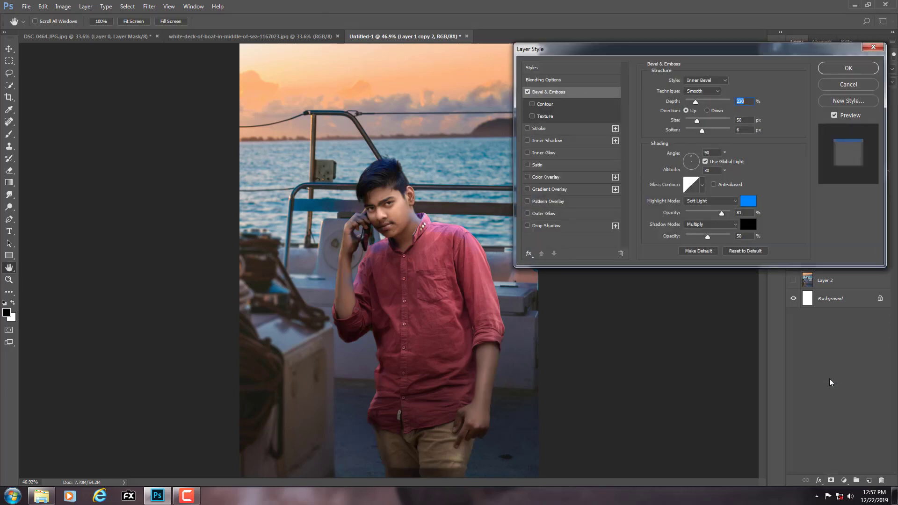
pyautogui.click(702, 90)
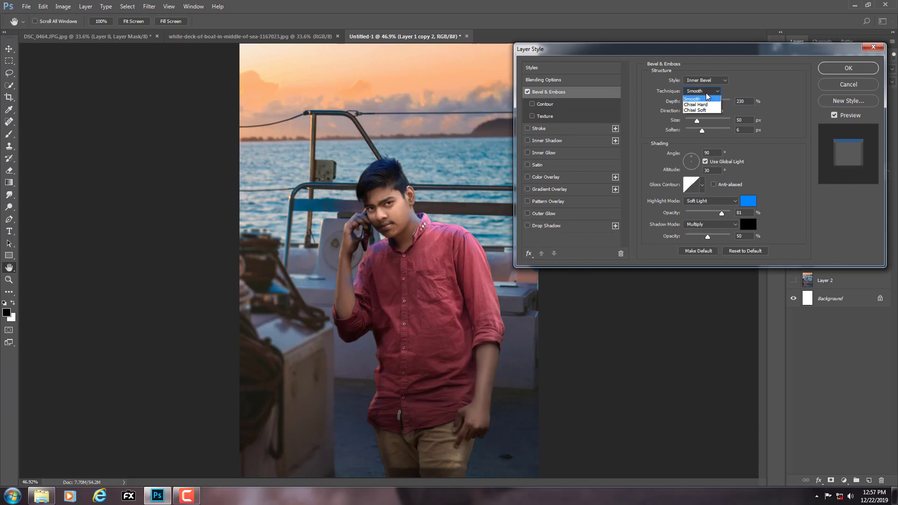
pyautogui.click(703, 93)
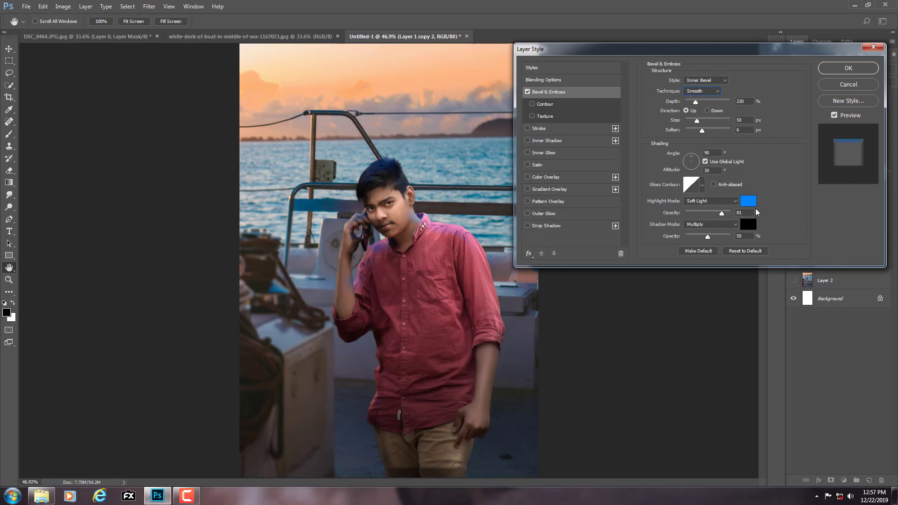
# Step: Change the Bevel & Emboss highlight mode to Color Dodge
pyautogui.click(747, 200)
pyautogui.press('Return')
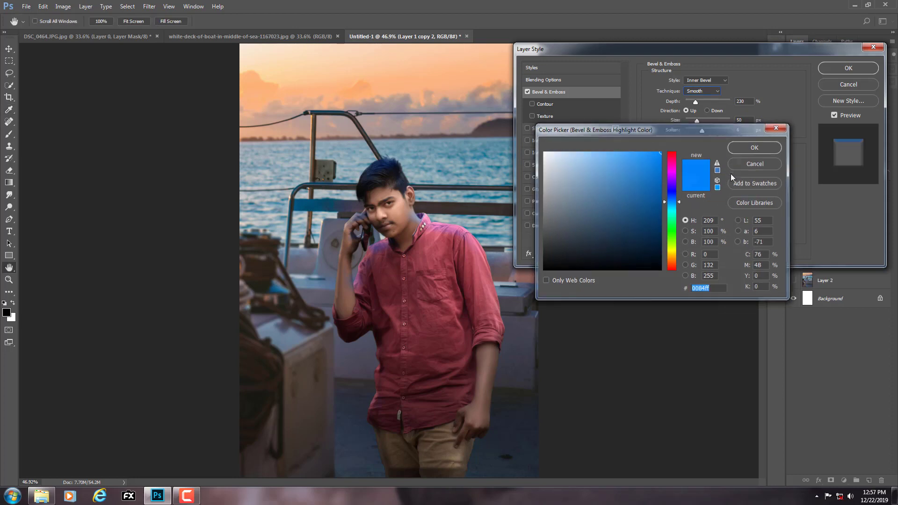
pyautogui.click(698, 202)
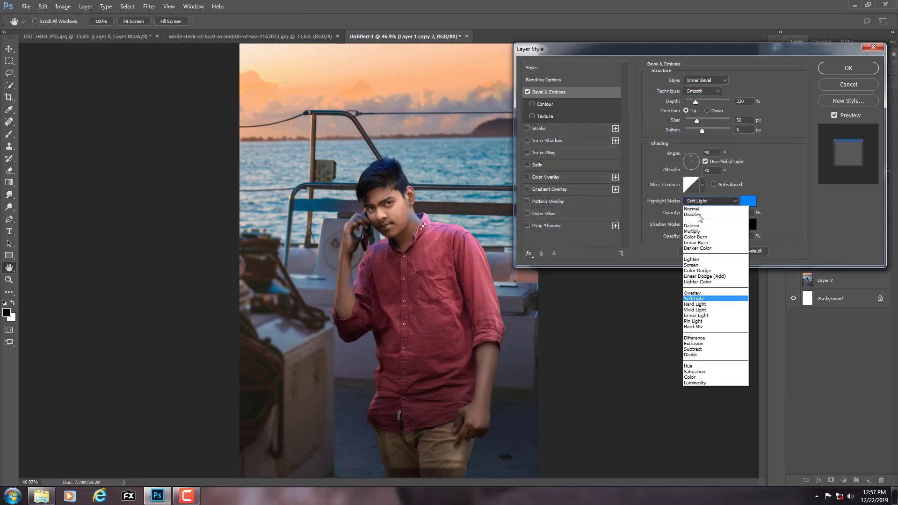
pyautogui.click(700, 271)
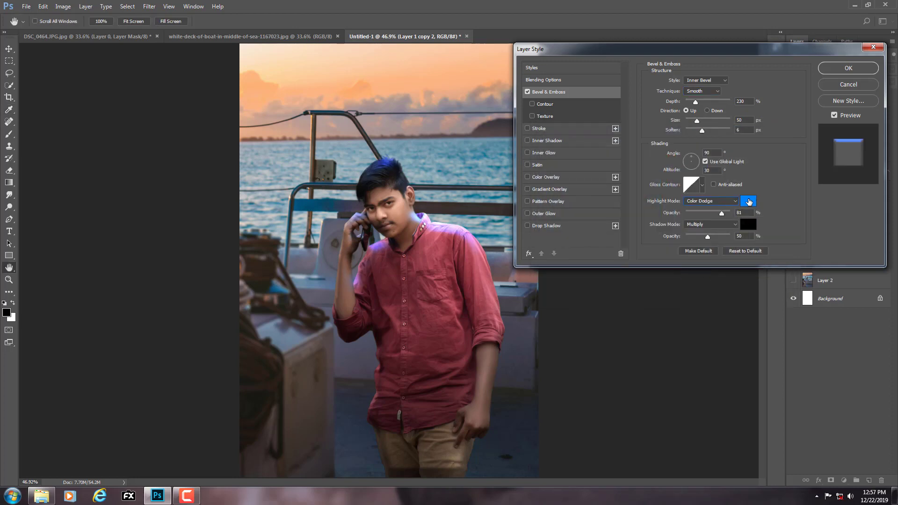
# Step: Set the bevel's highlight colour to the sunset orange ffa15b, using the sky as a colour reference
pyautogui.click(748, 201)
pyautogui.click(469, 86)
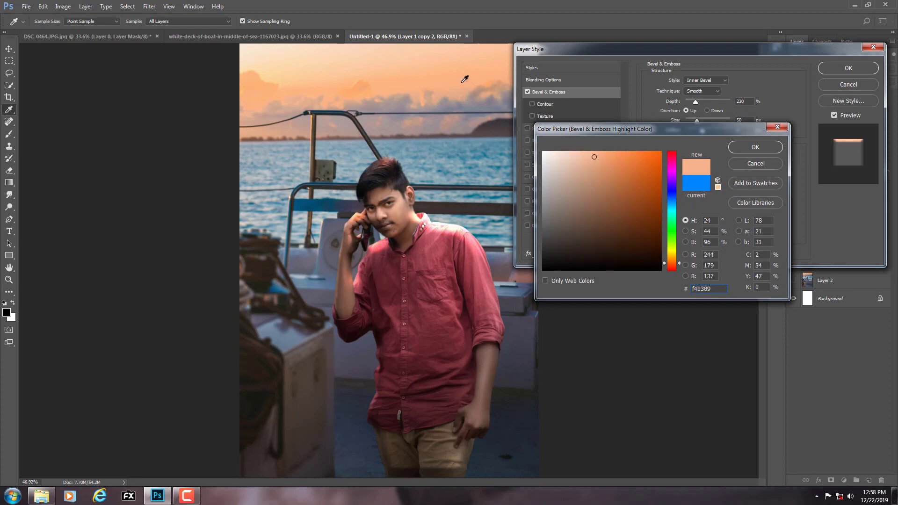
pyautogui.moveTo(442, 76)
pyautogui.mouseDown()
pyautogui.moveTo(337, 86)
pyautogui.moveTo(362, 87)
pyautogui.mouseUp()
pyautogui.write('ffffff')
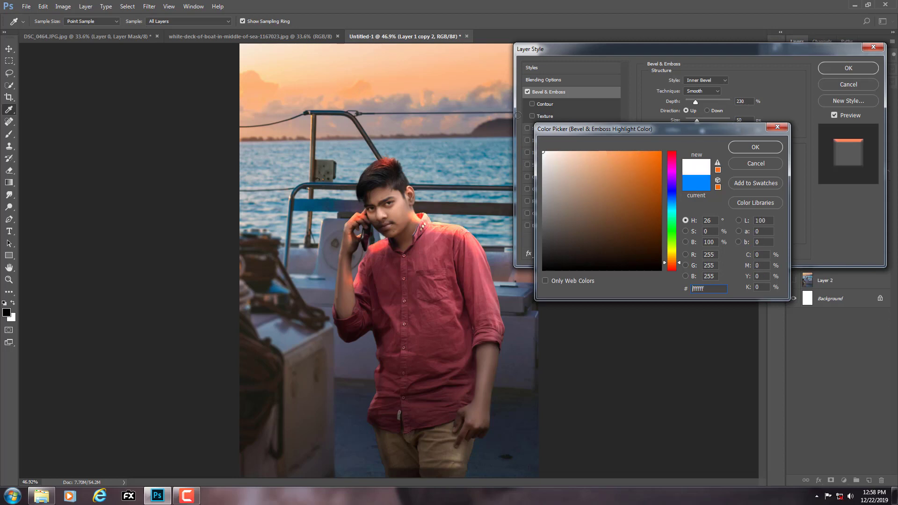
pyautogui.click(634, 152)
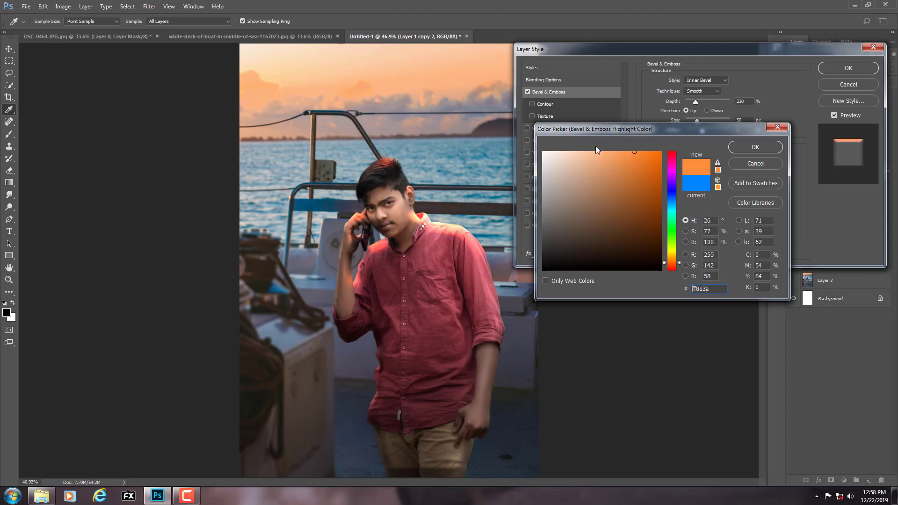
pyautogui.click(619, 151)
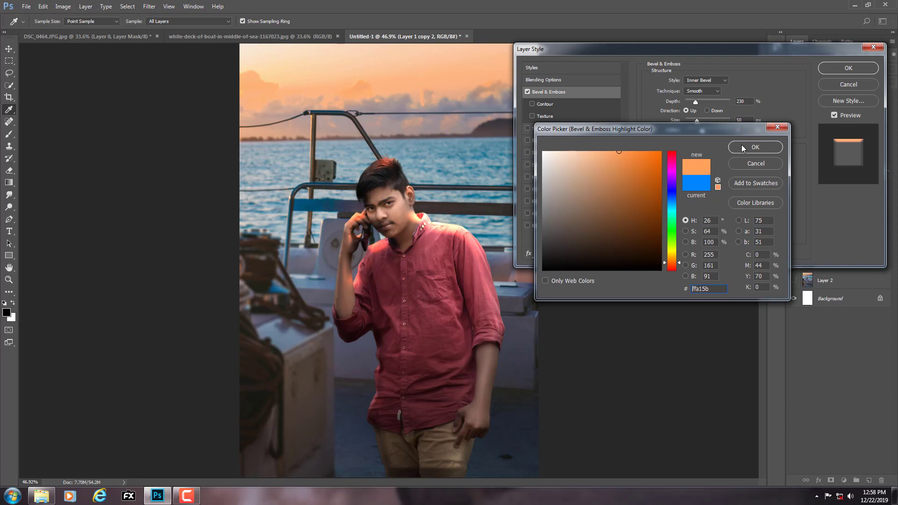
pyautogui.click(741, 146)
# Step: Soften the bevel with 63% depth, 16 px soften, a reduced size, 60% highlight opacity and very low shadow opacity, and apply it
pyautogui.moveTo(695, 102); pyautogui.dragTo(703, 128)
pyautogui.click(695, 130)
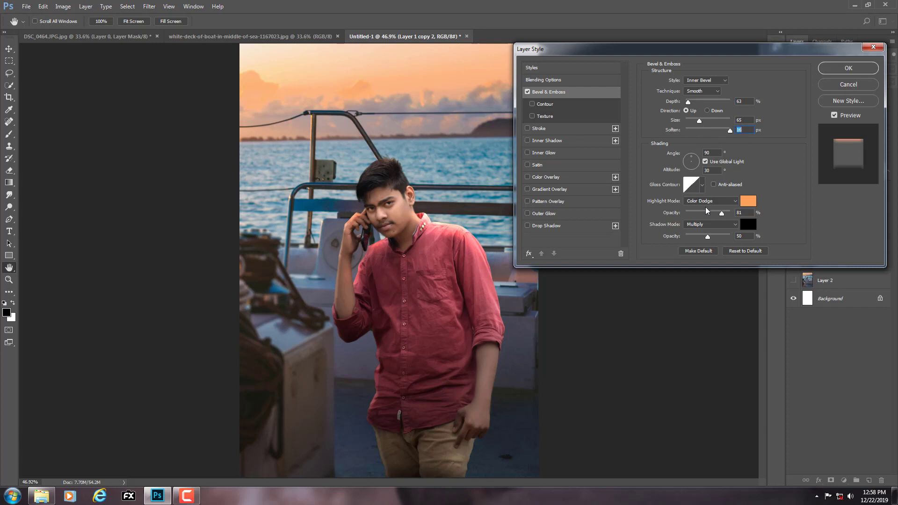
pyautogui.moveTo(714, 212)
pyautogui.mouseDown()
pyautogui.moveTo(705, 209)
pyautogui.moveTo(691, 237)
pyautogui.moveTo(727, 237)
pyautogui.moveTo(681, 237)
pyautogui.moveTo(746, 243)
pyautogui.mouseUp()
pyautogui.click(698, 237)
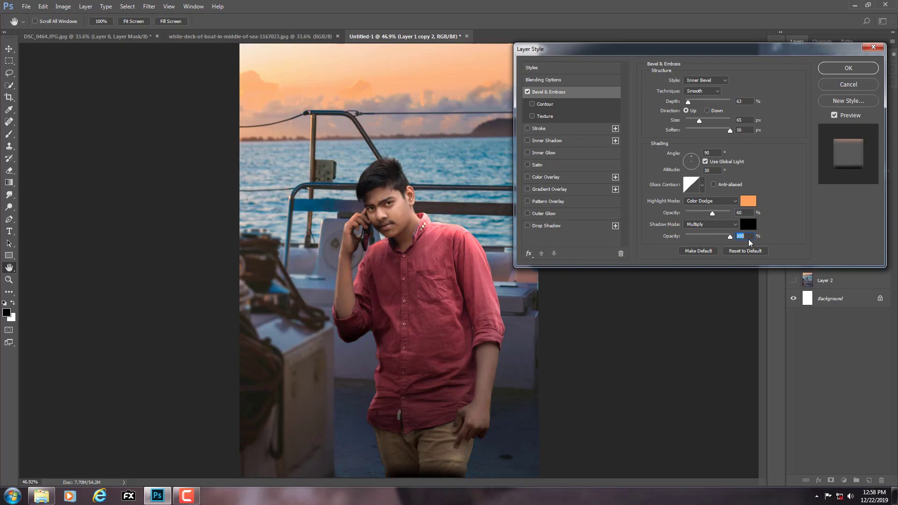
pyautogui.click(709, 236)
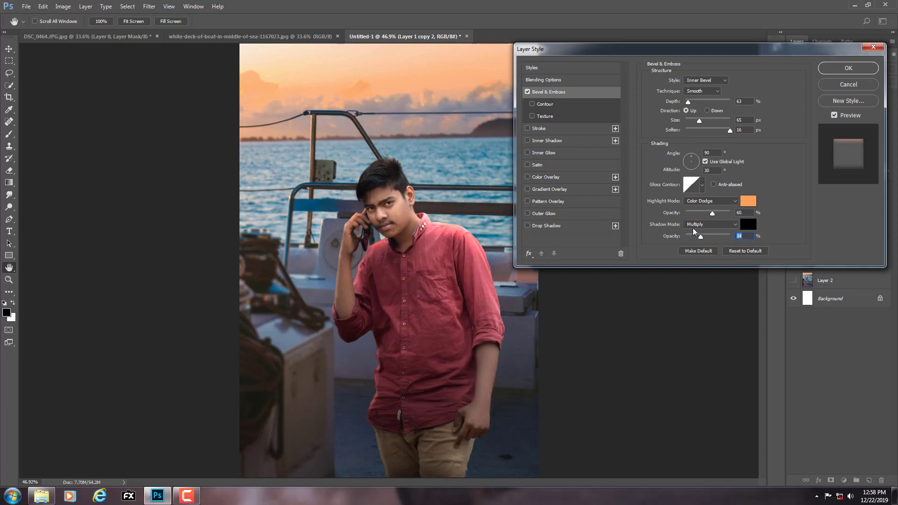
pyautogui.moveTo(692, 228)
pyautogui.mouseDown()
pyautogui.moveTo(657, 225)
pyautogui.moveTo(723, 226)
pyautogui.moveTo(684, 231)
pyautogui.mouseUp()
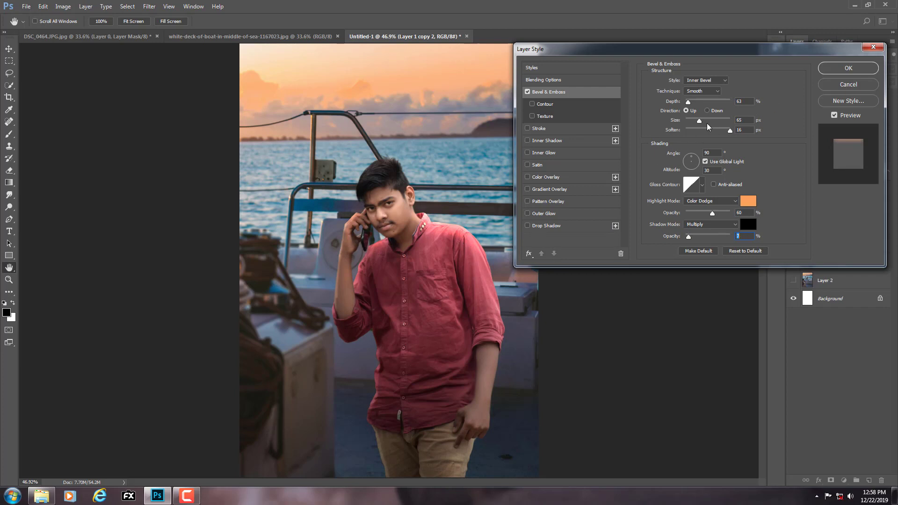
pyautogui.moveTo(698, 122); pyautogui.dragTo(694, 119)
pyautogui.click(860, 68)
# Step: Examine the orange rim light on the man's shoulders, collar and hair up close and in the whole image
pyautogui.moveTo(443, 238); pyautogui.dragTo(452, 224)
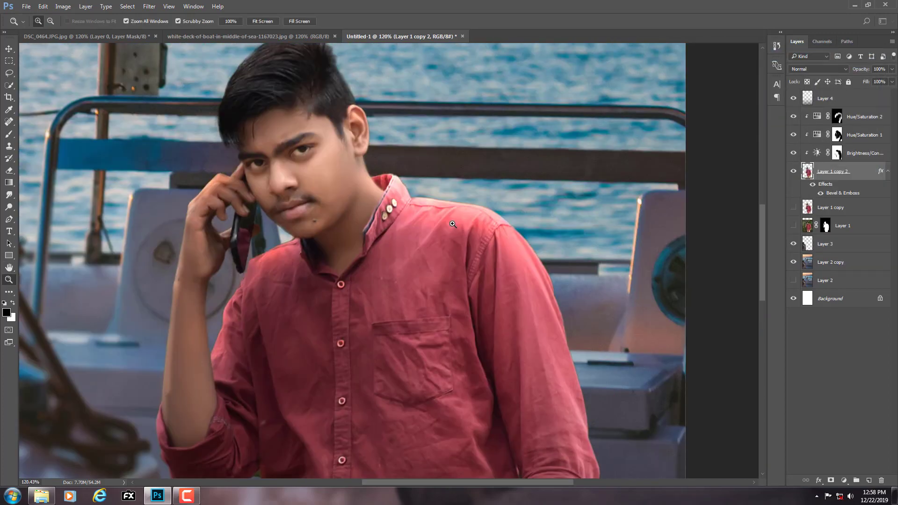
pyautogui.rightClick(452, 224)
pyautogui.click(467, 231)
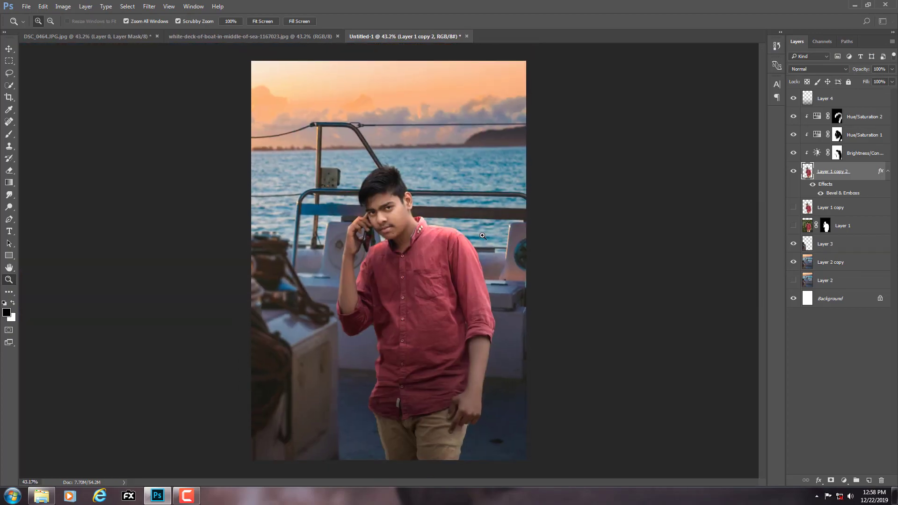
pyautogui.moveTo(445, 250); pyautogui.dragTo(410, 230)
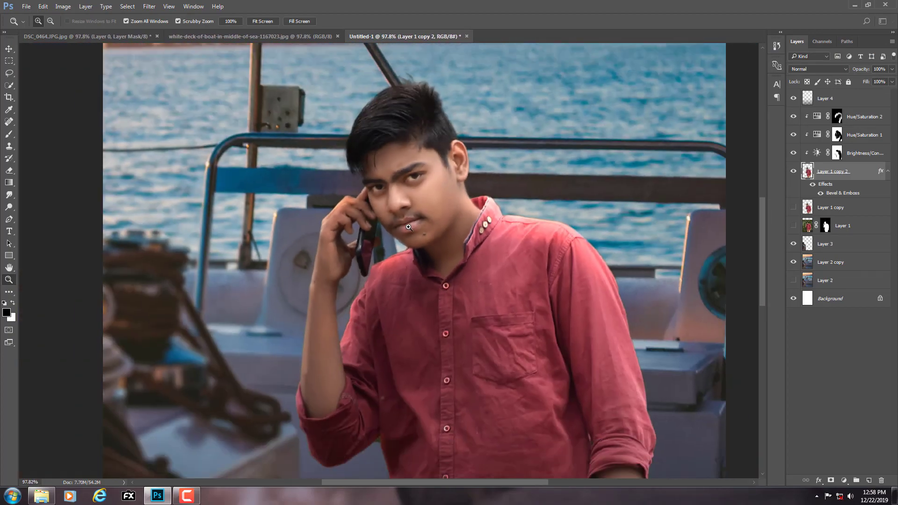
pyautogui.rightClick(411, 230)
pyautogui.click(440, 233)
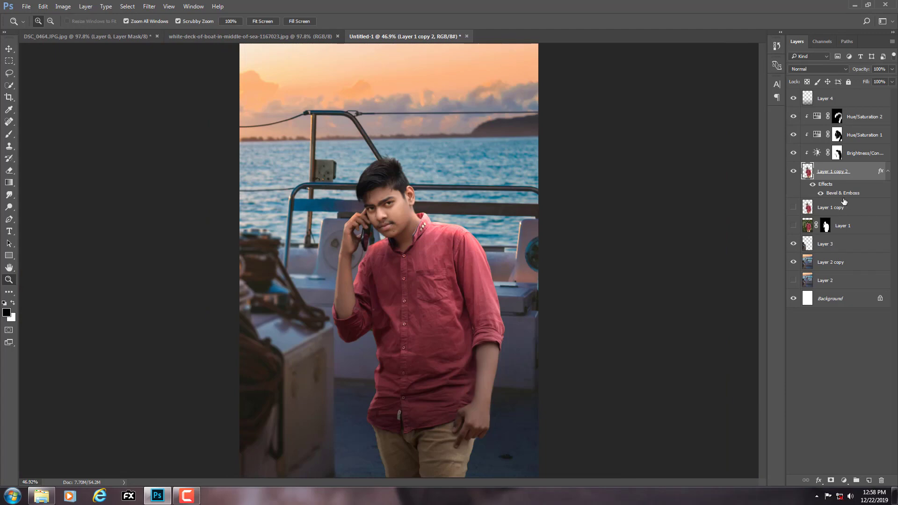
pyautogui.keyDown('alt'); pyautogui.click(358, 256); pyautogui.keyUp('alt')
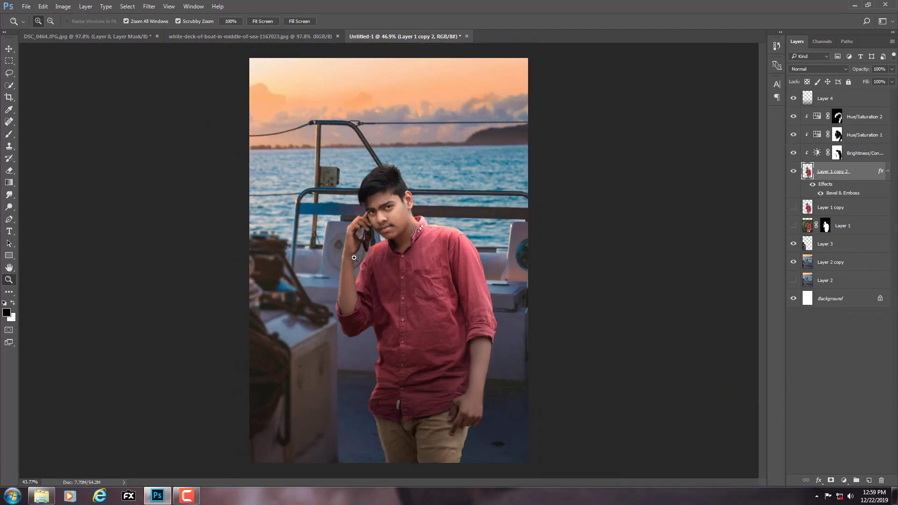
pyautogui.rightClick(388, 270)
pyautogui.click(402, 277)
# Step: Set up the Dodge tool for the trousers with the Shadows range, 29% exposure and a 122 px brush
pyautogui.moveTo(404, 434); pyautogui.dragTo(469, 257)
pyautogui.click(7, 211)
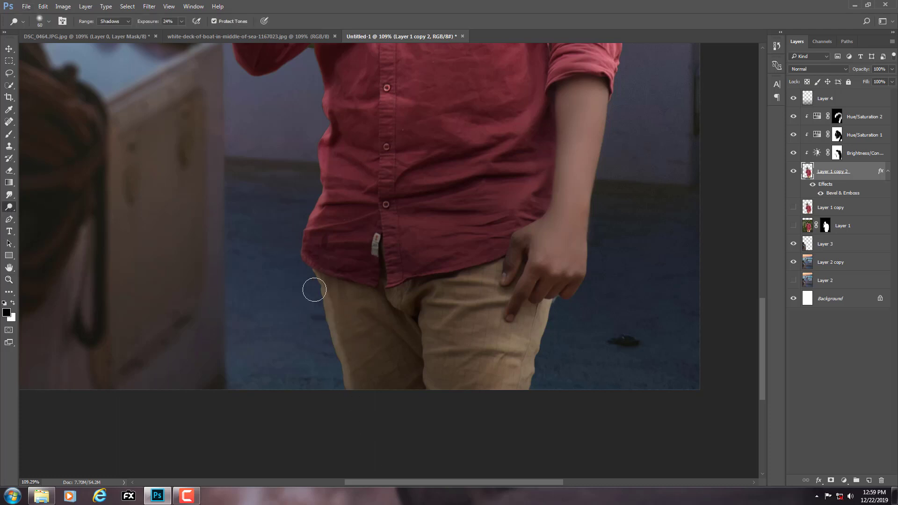
pyautogui.click(114, 21)
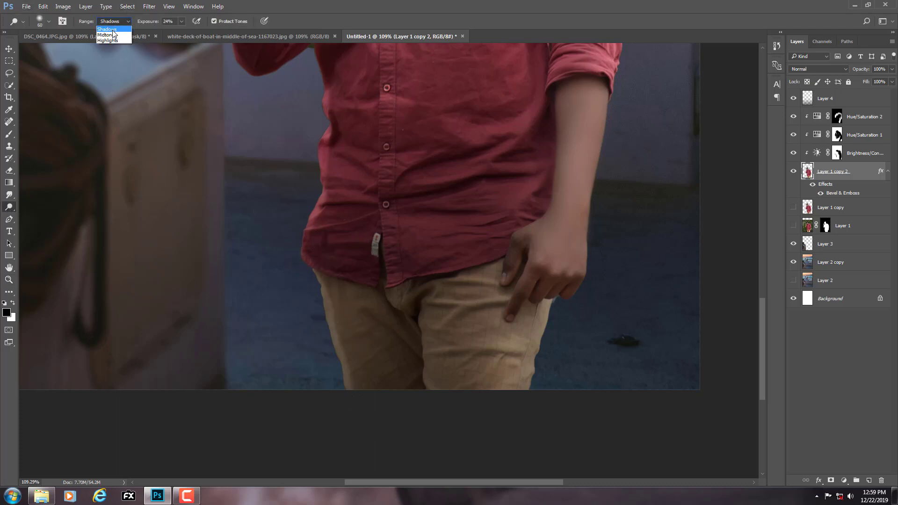
pyautogui.click(136, 22)
pyautogui.moveTo(137, 22); pyautogui.dragTo(142, 22)
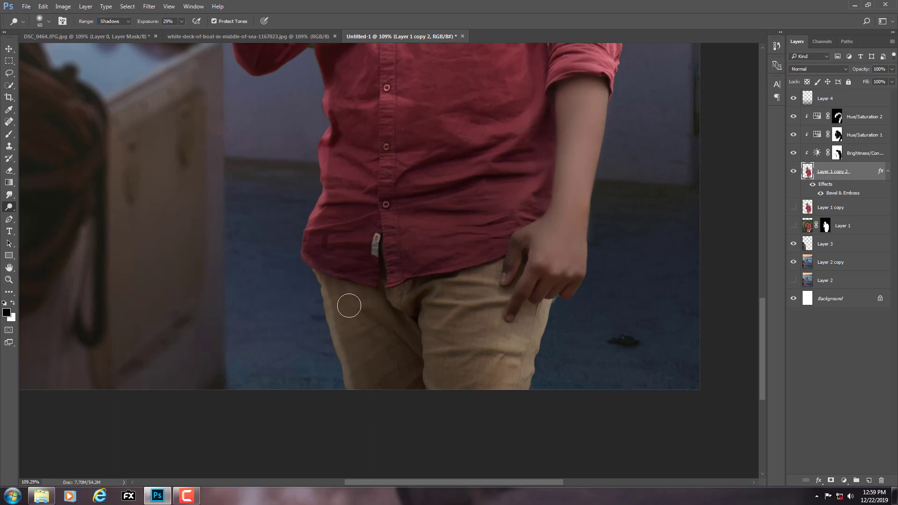
pyautogui.keyDown('alt'); pyautogui.rightClick(320, 326); pyautogui.keyUp('alt')
pyautogui.rightClick(13, 206)
pyautogui.click(36, 206)
# Step: Add a Selective Color adjustment clipped to Layer 1 copy 2 and set the Reds' cyan to -56%
pyautogui.click(862, 95)
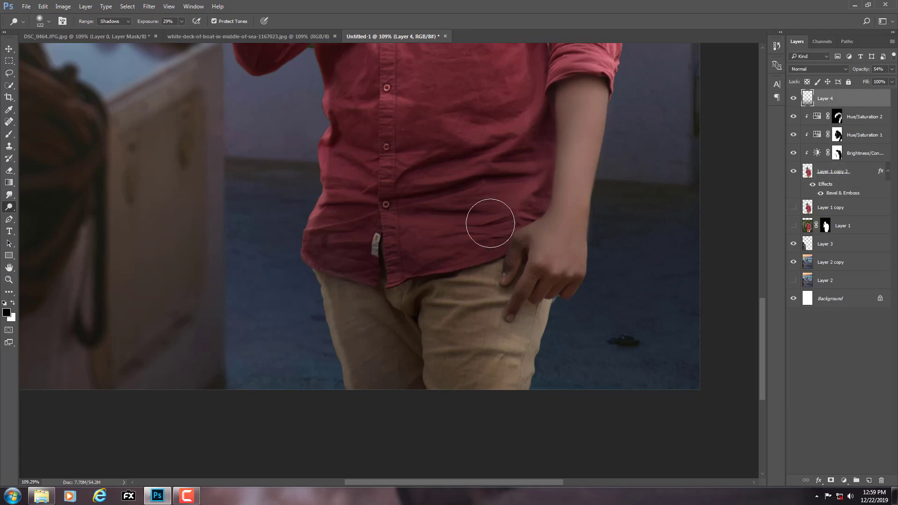
pyautogui.press('z')
pyautogui.moveTo(448, 212); pyautogui.dragTo(434, 224)
pyautogui.rightClick(389, 198)
pyautogui.rightClick(434, 223)
pyautogui.click(447, 229)
pyautogui.moveTo(299, 187); pyautogui.dragTo(396, 242)
pyautogui.click(845, 188)
pyautogui.click(844, 480)
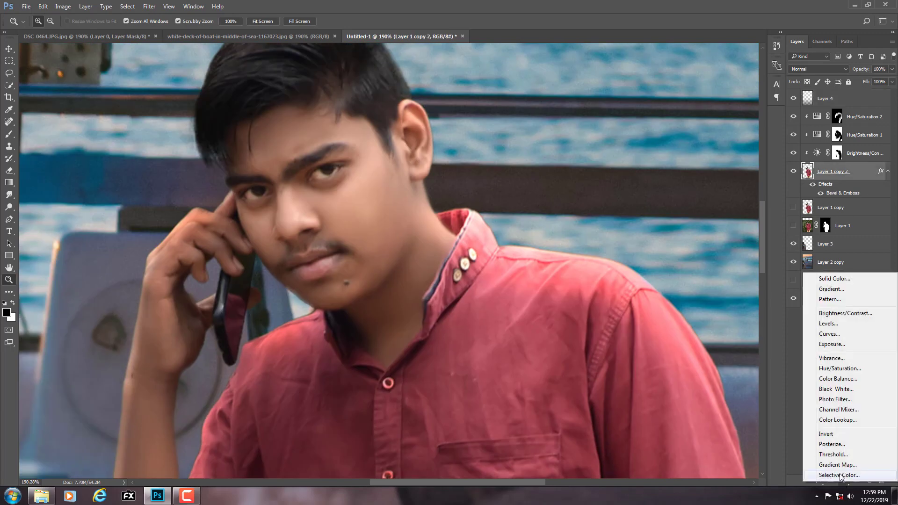
pyautogui.click(825, 447)
pyautogui.click(620, 196)
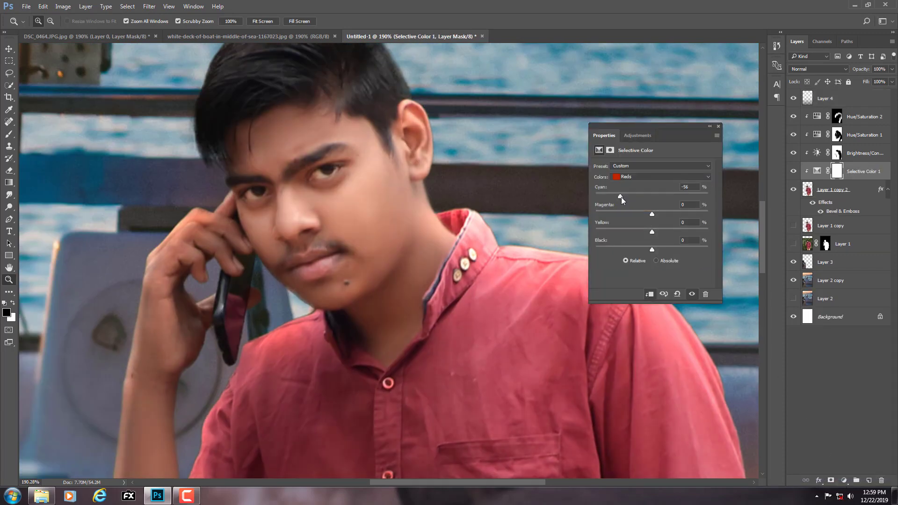
# Step: Compare the whole image with and without the Selective Color 1 adjustment by toggling its visibility
pyautogui.hotkey('ctrl', '0')
pyautogui.rightClick(426, 258)
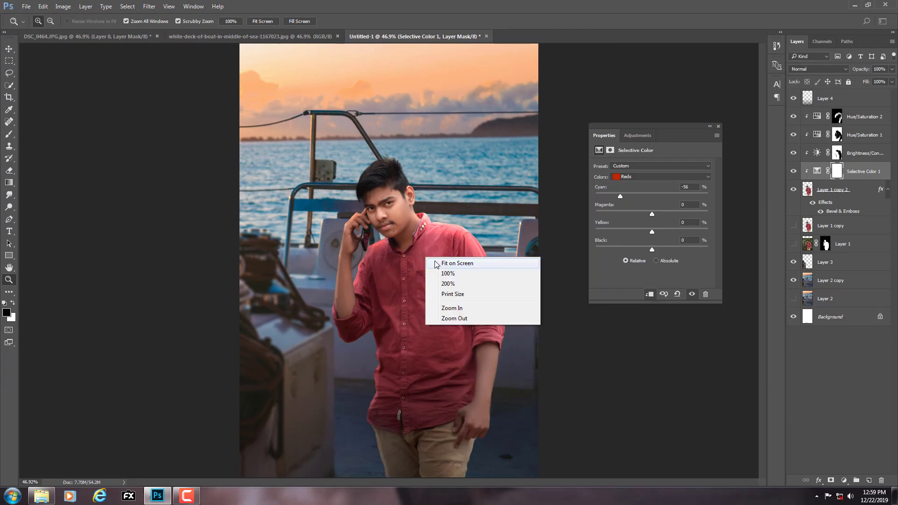
pyautogui.click(449, 263)
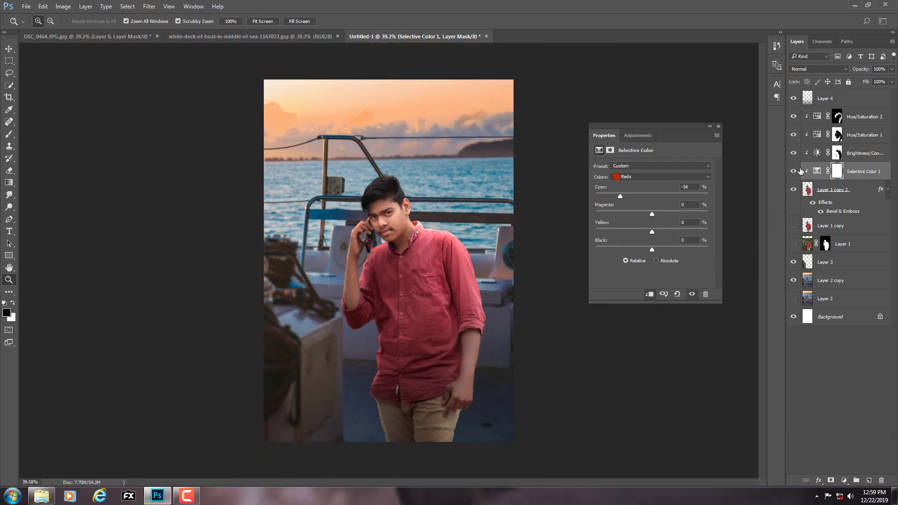
pyautogui.click(793, 171)
pyautogui.click(794, 171)
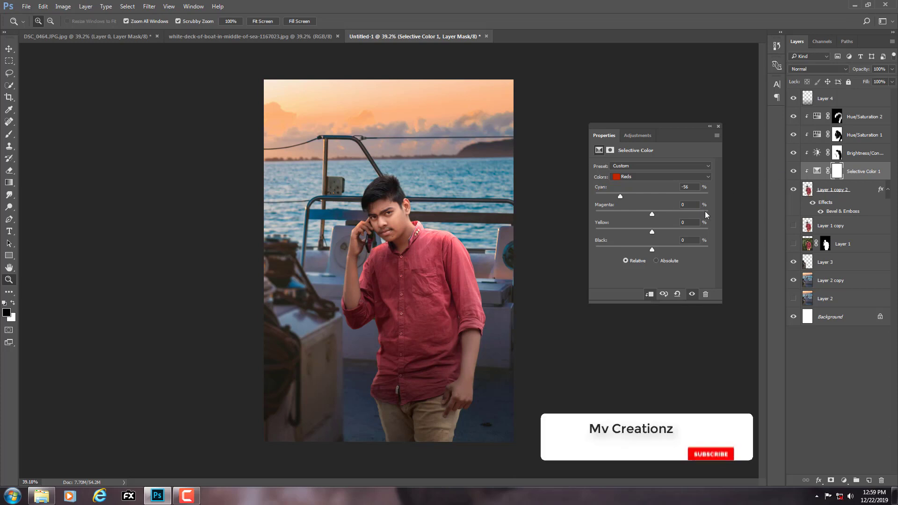
# Step: Fine-tune the Reds' magenta, yellow and black in Selective Color 1, raising black slightly, and check the effect on the man
pyautogui.click(670, 249)
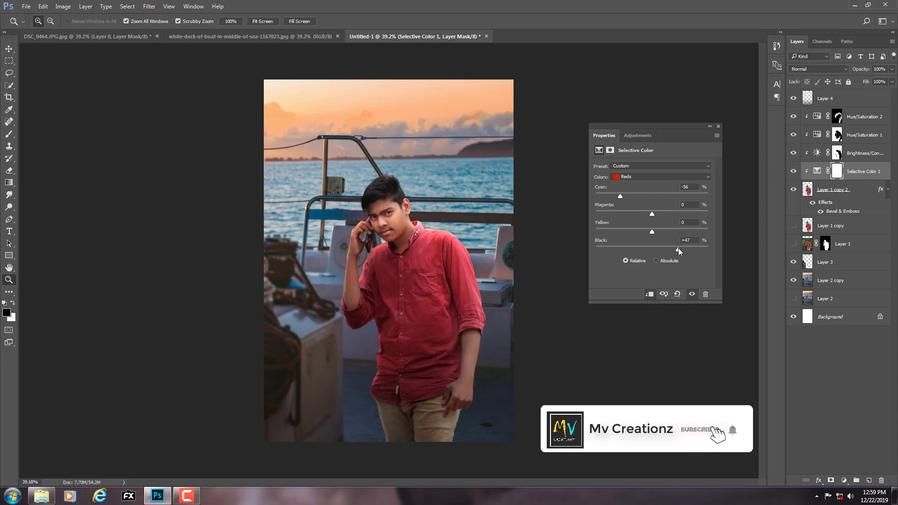
pyautogui.moveTo(671, 248); pyautogui.dragTo(656, 250)
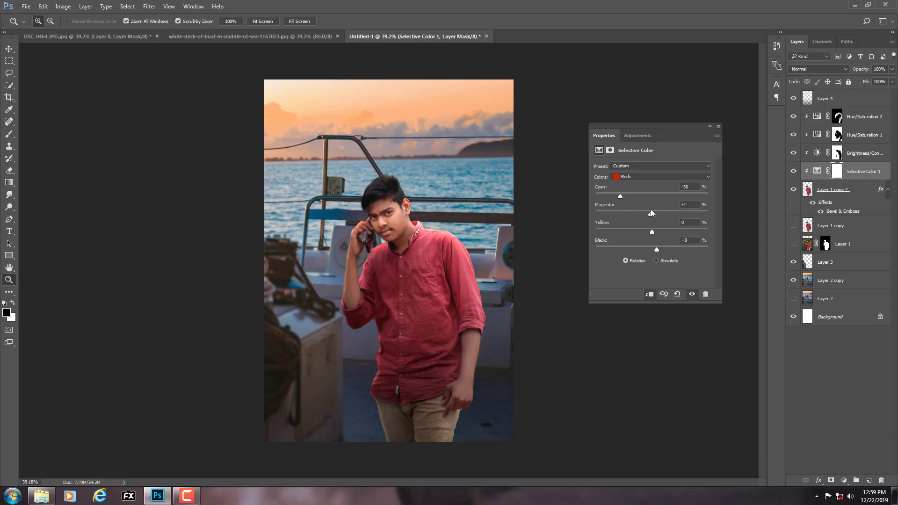
pyautogui.moveTo(651, 213); pyautogui.dragTo(662, 234)
pyautogui.moveTo(658, 247); pyautogui.dragTo(662, 249)
pyautogui.click(719, 126)
pyautogui.click(792, 172)
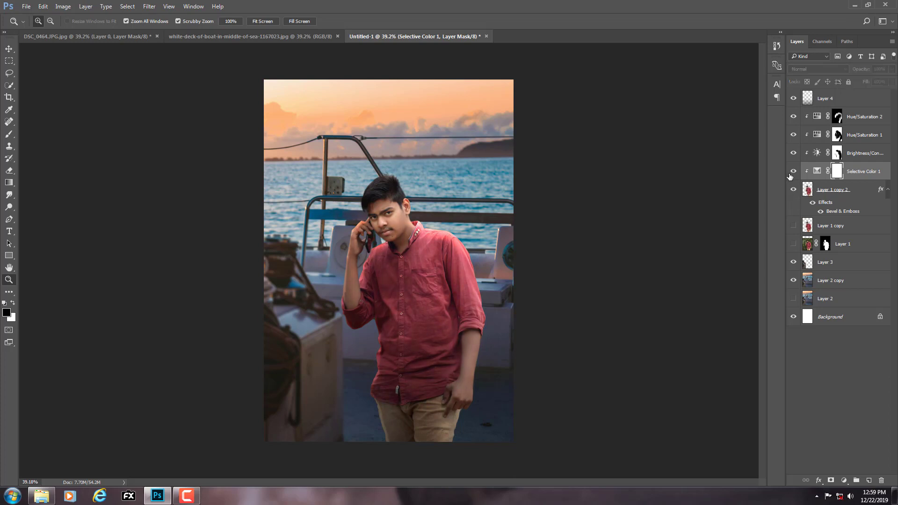
# Step: Create a new clipped layer directly above Layer 1 copy 2 and set its blend mode to Multiply
pyautogui.moveTo(361, 201); pyautogui.dragTo(429, 254)
pyautogui.rightClick(396, 200)
pyautogui.click(411, 206)
pyautogui.click(843, 480)
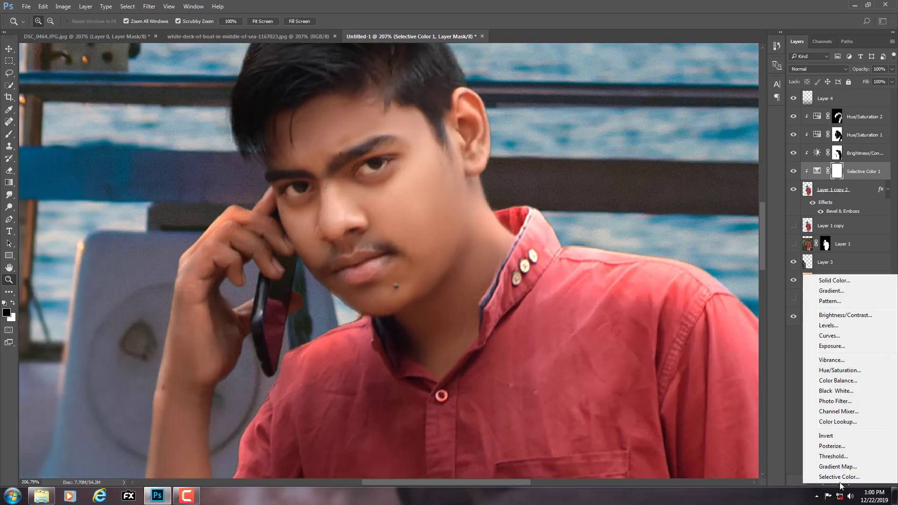
pyautogui.click(870, 97)
pyautogui.click(844, 195)
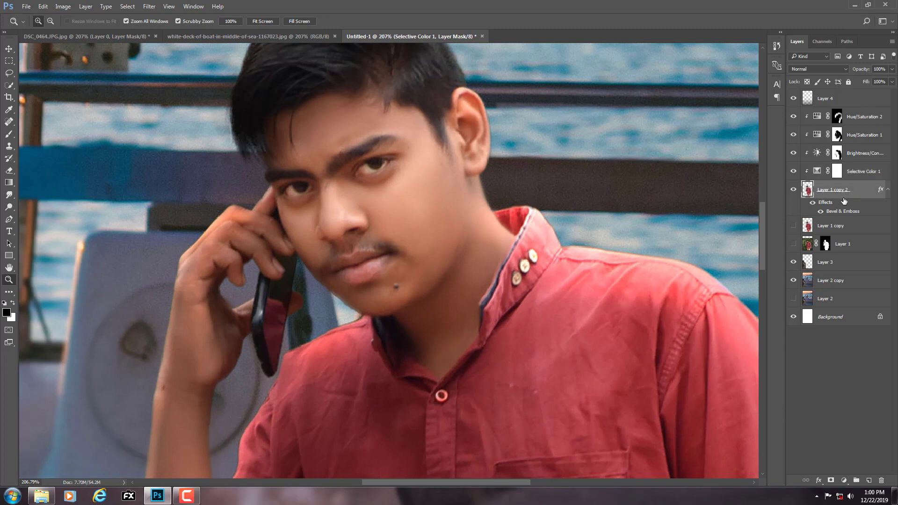
pyautogui.click(869, 481)
pyautogui.click(817, 69)
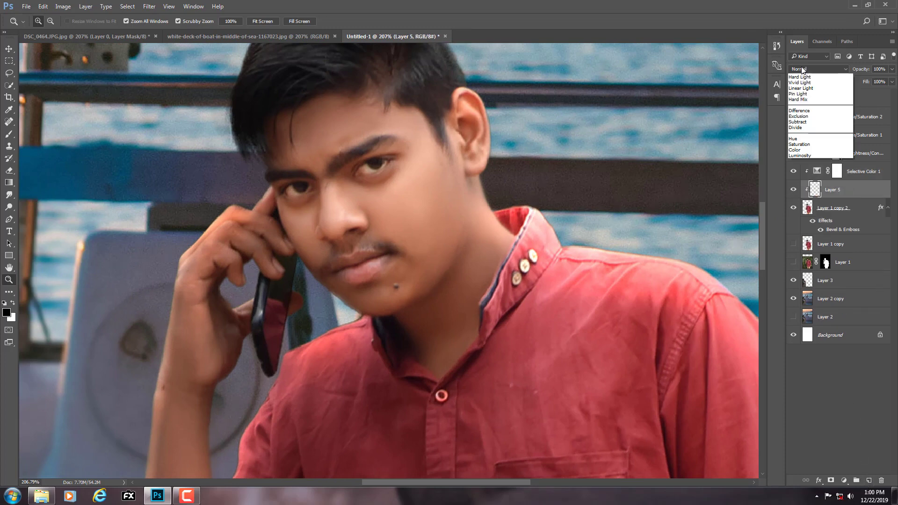
pyautogui.click(800, 99)
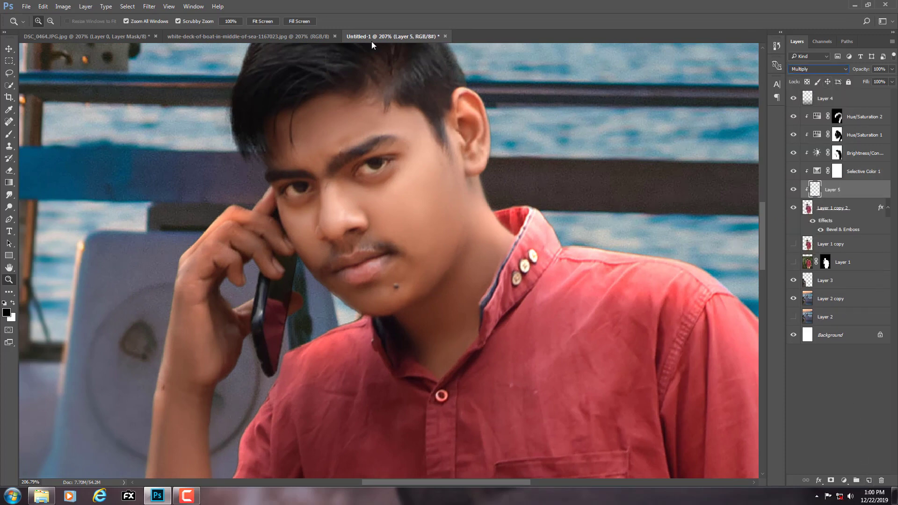
# Step: Set up the Brush tool with 8% flow and a small tip sized for the man's lips
pyautogui.click(9, 134)
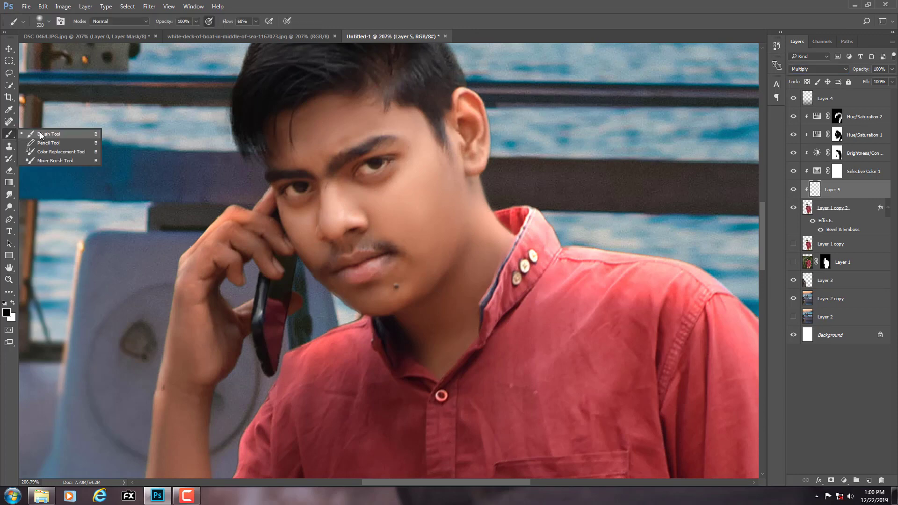
pyautogui.moveTo(239, 33); pyautogui.dragTo(229, 33)
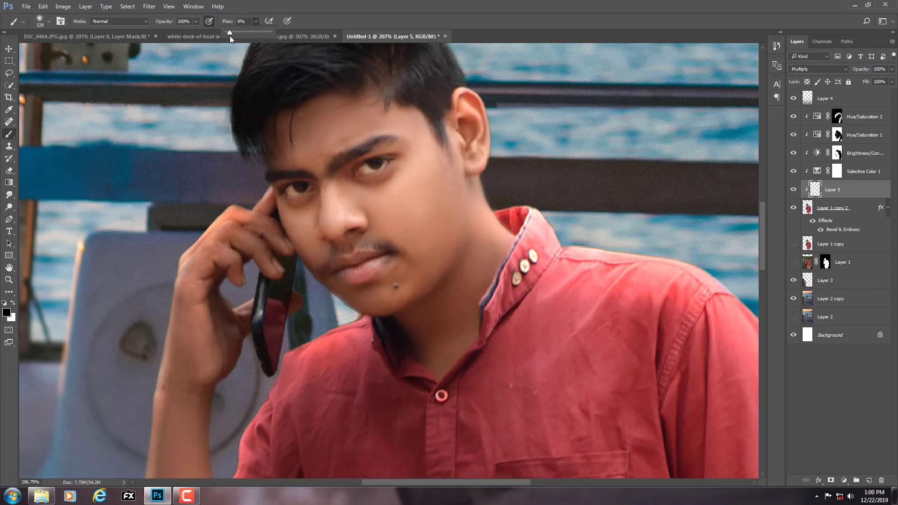
pyautogui.moveTo(409, 184)
pyautogui.mouseDown()
pyautogui.moveTo(256, 203)
pyautogui.moveTo(265, 209)
pyautogui.mouseUp()
pyautogui.moveTo(395, 220); pyautogui.dragTo(311, 235)
pyautogui.press('x')
pyautogui.scroll(2, 323, 255)
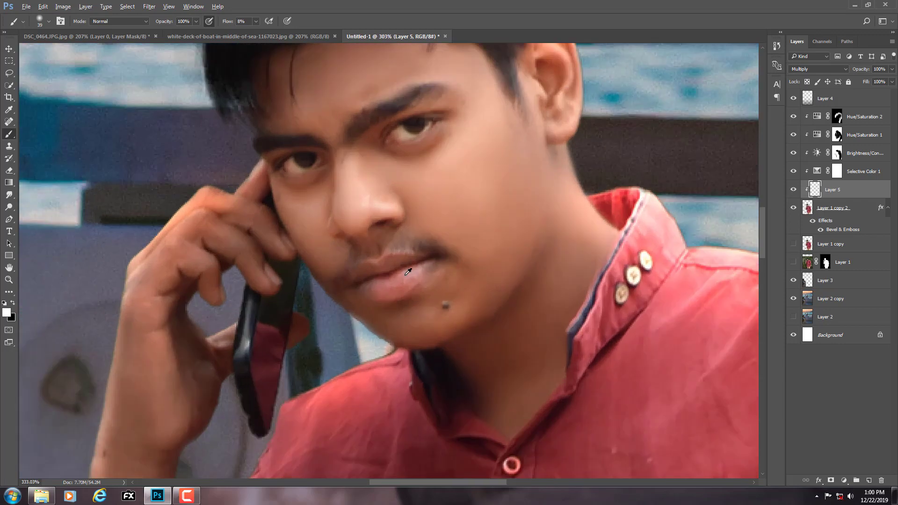
pyautogui.moveTo(394, 284); pyautogui.dragTo(381, 284)
pyautogui.click(187, 495)
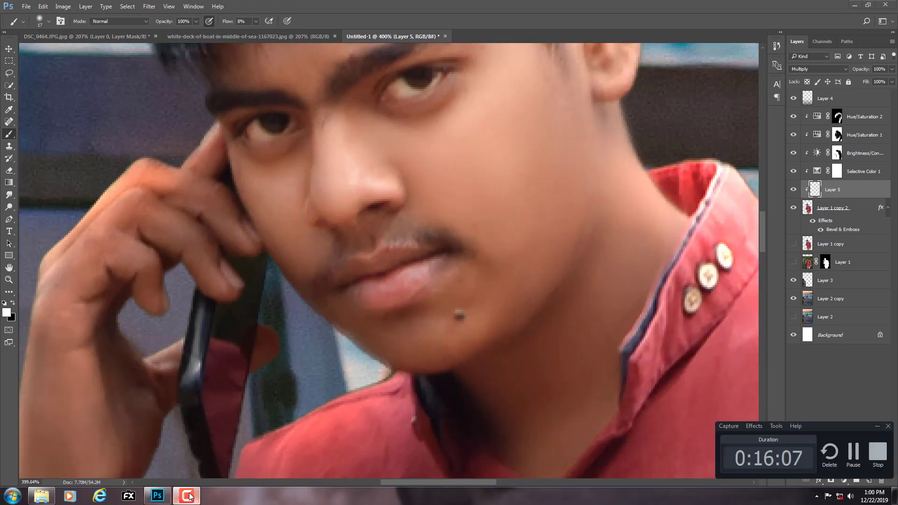
pyautogui.moveTo(414, 305); pyautogui.dragTo(353, 255)
# Step: Choose pure red as the foreground colour and paint over the man's lips on Layer 5
pyautogui.click(5, 308)
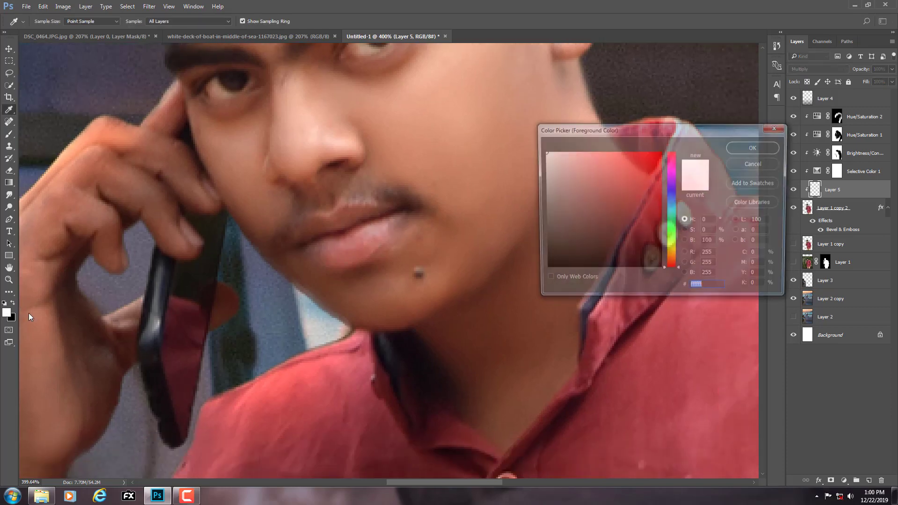
pyautogui.click(655, 138)
pyautogui.click(746, 145)
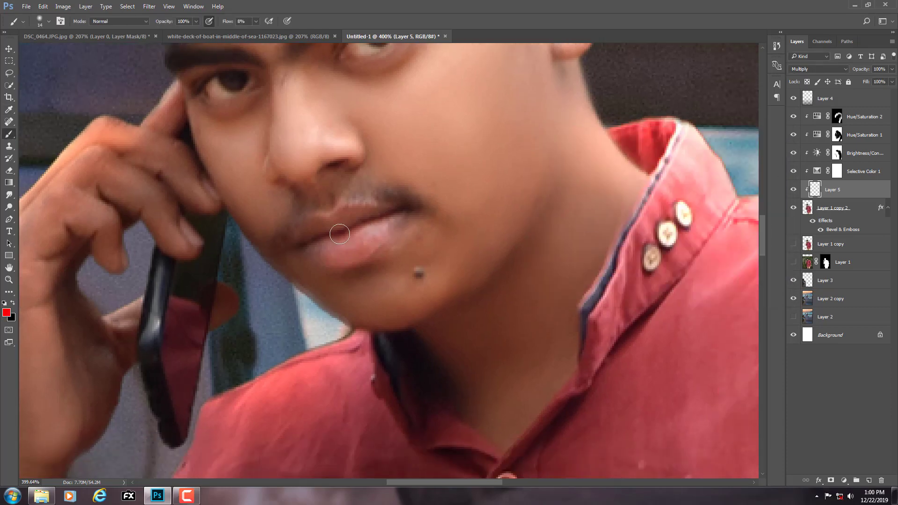
pyautogui.moveTo(340, 234)
pyautogui.mouseDown()
pyautogui.moveTo(363, 240)
pyautogui.moveTo(315, 258)
pyautogui.moveTo(292, 250)
pyautogui.moveTo(356, 248)
pyautogui.moveTo(389, 226)
pyautogui.moveTo(340, 213)
pyautogui.moveTo(297, 239)
pyautogui.moveTo(408, 209)
pyautogui.moveTo(359, 256)
pyautogui.moveTo(314, 254)
pyautogui.mouseUp()
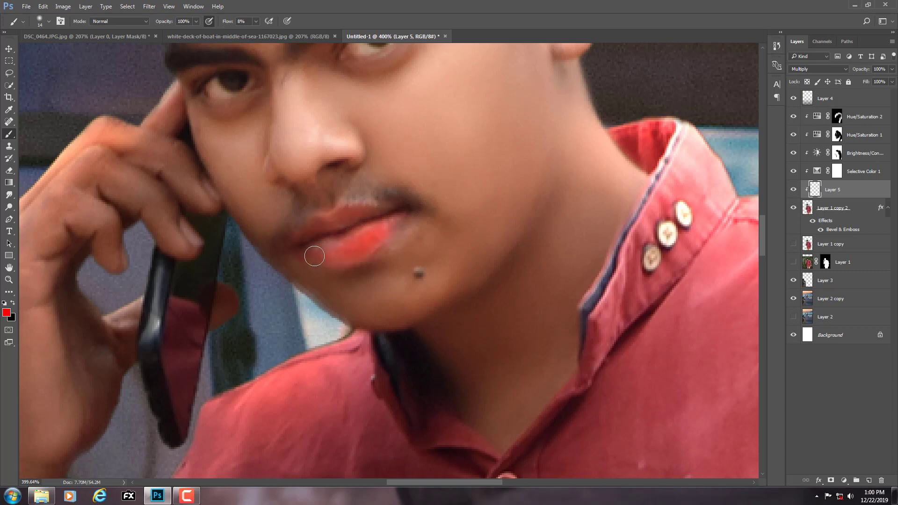
# Step: Set Layer 5's opacity to 34% and check the lip tint against the whole image
pyautogui.click(892, 70)
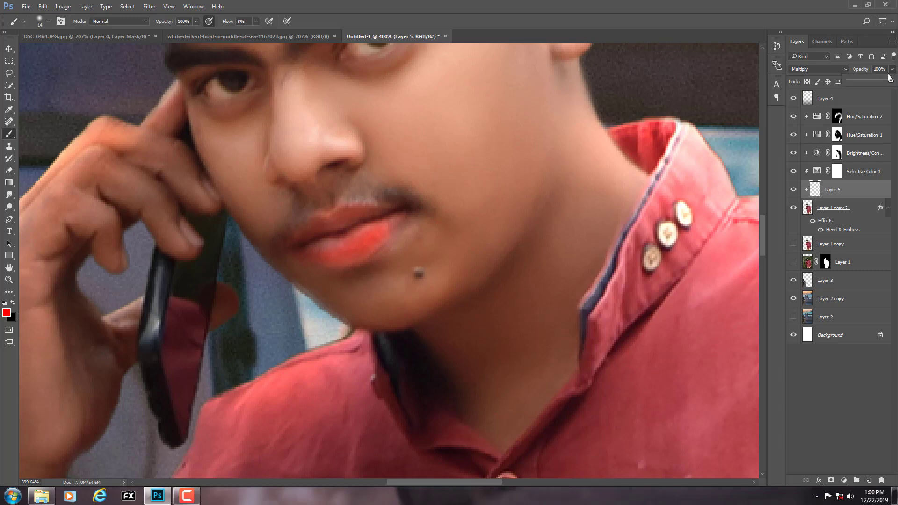
pyautogui.click(860, 81)
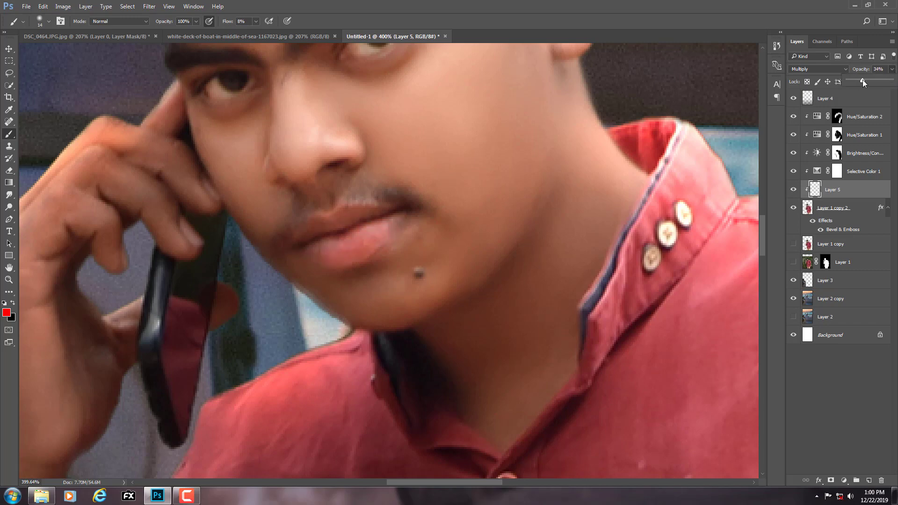
pyautogui.moveTo(863, 80); pyautogui.dragTo(861, 80)
pyautogui.press('z')
pyautogui.keyDown('alt'); pyautogui.click(439, 206); pyautogui.keyUp('alt')
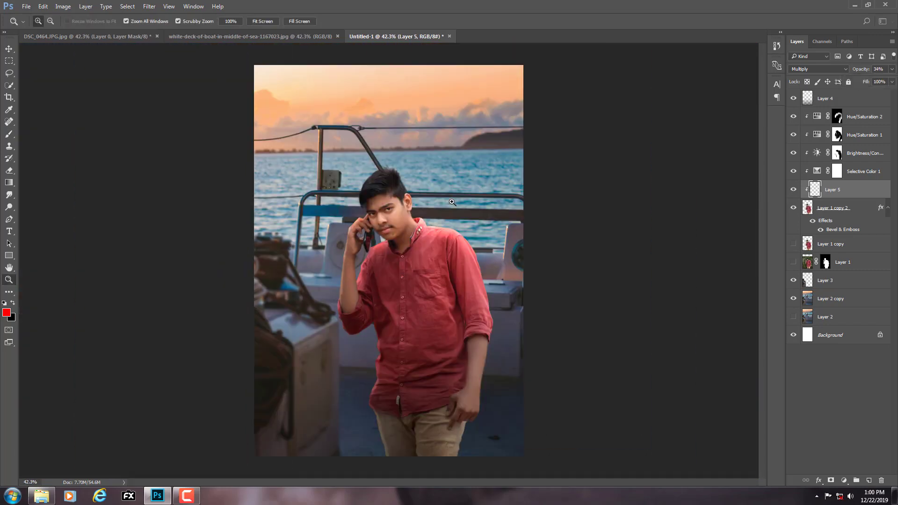
pyautogui.rightClick(439, 206)
pyautogui.click(463, 205)
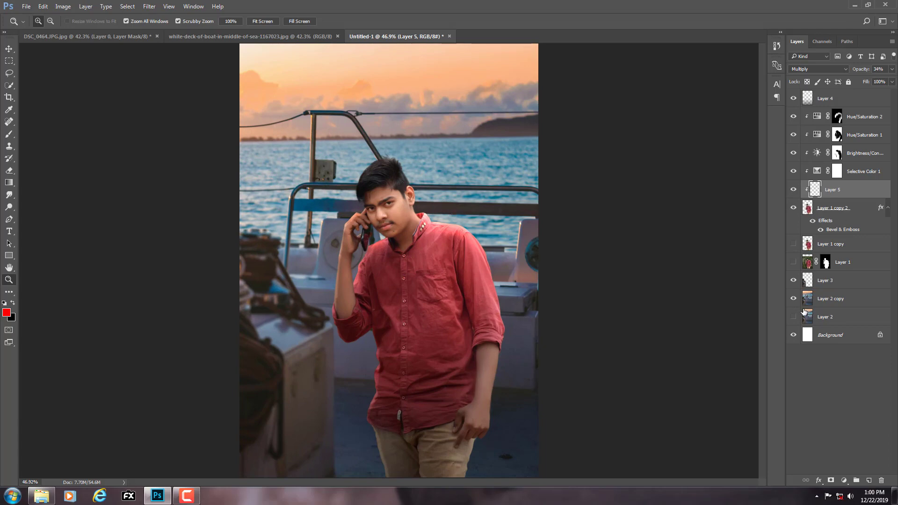
# Step: Identify the boat background by toggling Layer 2 copy and apply a 3 px Field Blur to that layer
pyautogui.scroll(-1, 486, 273)
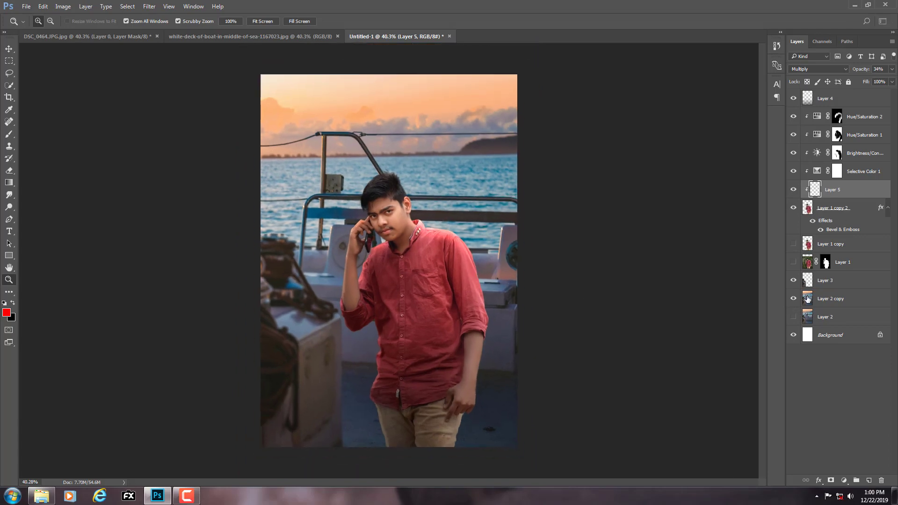
pyautogui.click(793, 299)
pyautogui.click(793, 299)
pyautogui.hotkey('shift', 'alt', 'n')
pyautogui.click(810, 301)
pyautogui.click(149, 6)
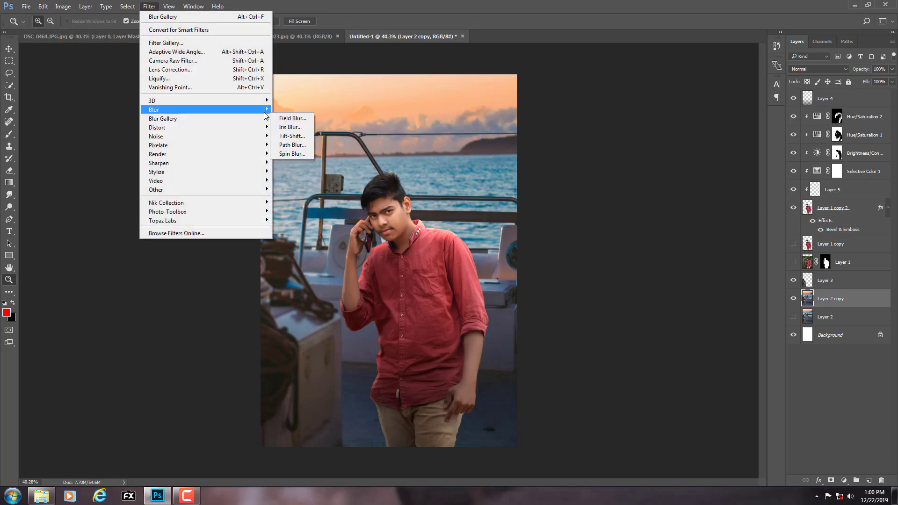
pyautogui.click(275, 117)
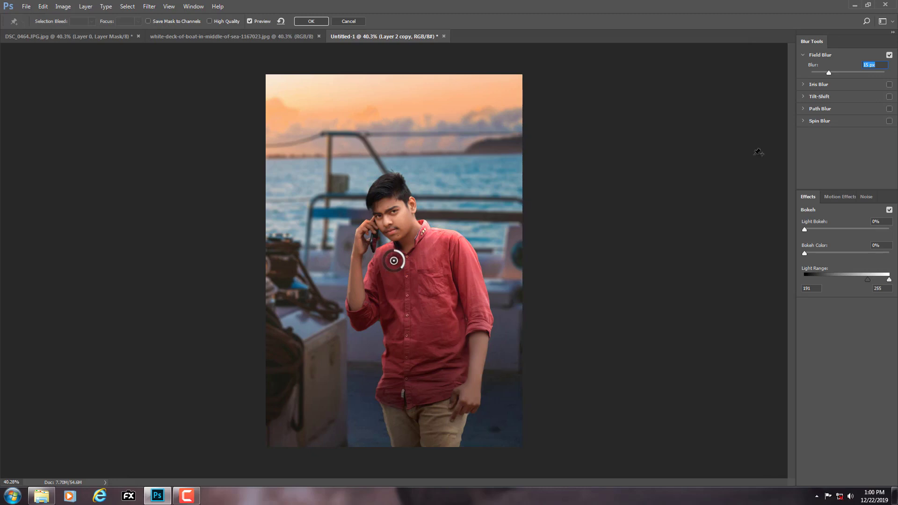
pyautogui.click(818, 72)
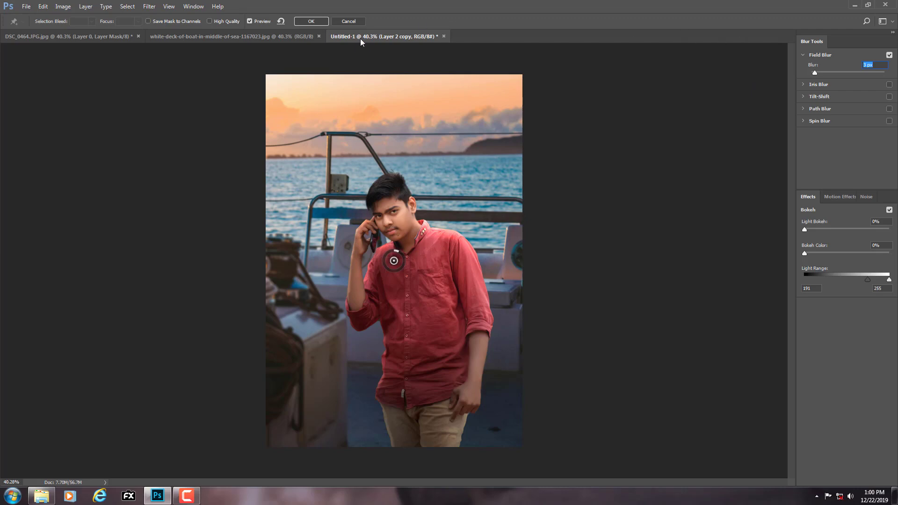
pyautogui.click(311, 21)
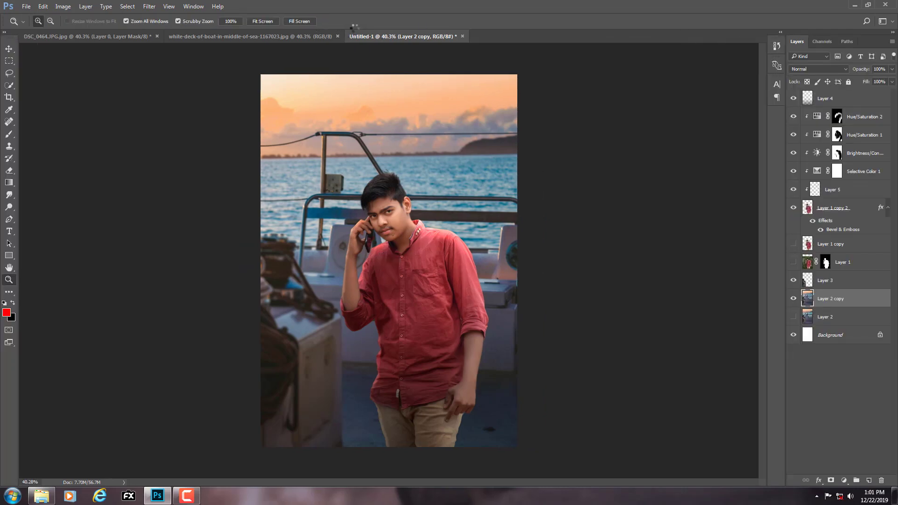
pyautogui.moveTo(369, 231); pyautogui.dragTo(413, 218)
pyautogui.rightClick(413, 217)
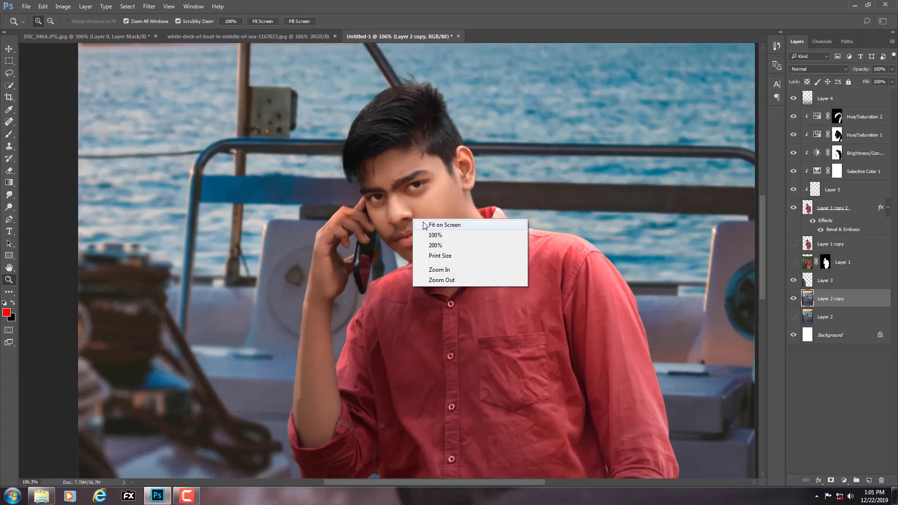
pyautogui.click(427, 224)
# Step: Set Layer 5's fill to 62% and check the lips in the whole image
pyautogui.click(837, 189)
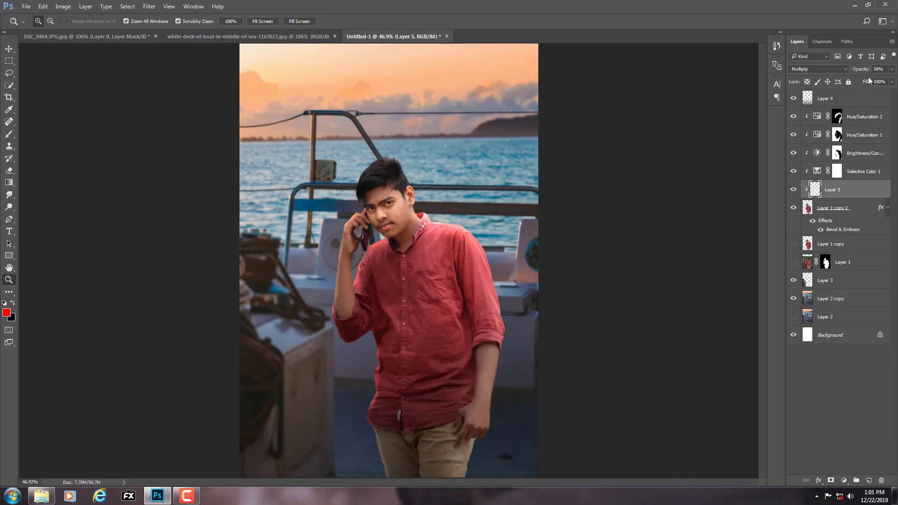
pyautogui.click(861, 83)
pyautogui.write('62')
pyautogui.press('Return')
pyautogui.moveTo(355, 227); pyautogui.dragTo(317, 228)
pyautogui.rightClick(361, 229)
pyautogui.click(374, 235)
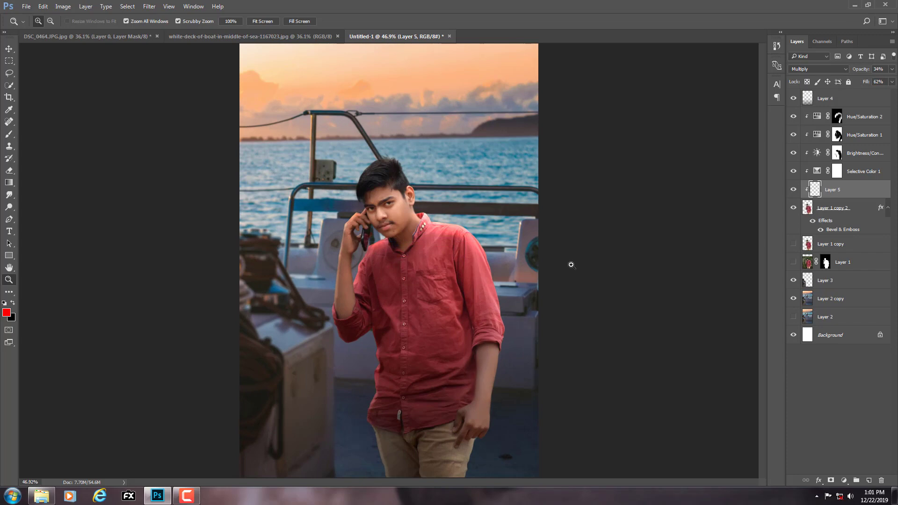
pyautogui.click(854, 92)
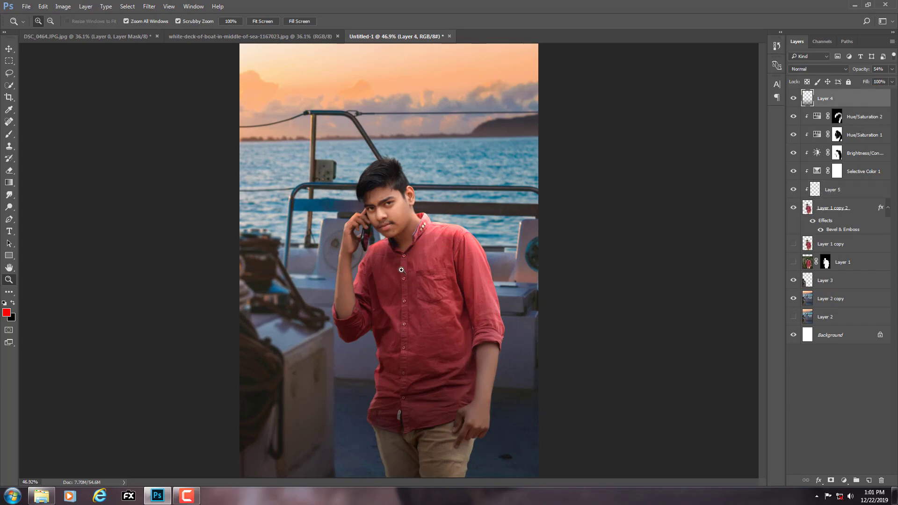
pyautogui.moveTo(401, 270); pyautogui.dragTo(381, 270)
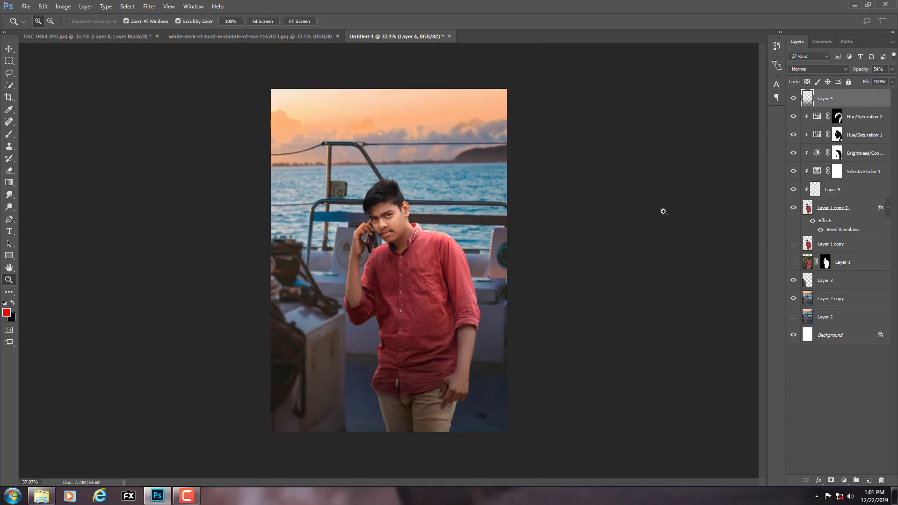
pyautogui.moveTo(421, 183); pyautogui.dragTo(442, 172)
pyautogui.rightClick(442, 173)
pyautogui.click(473, 178)
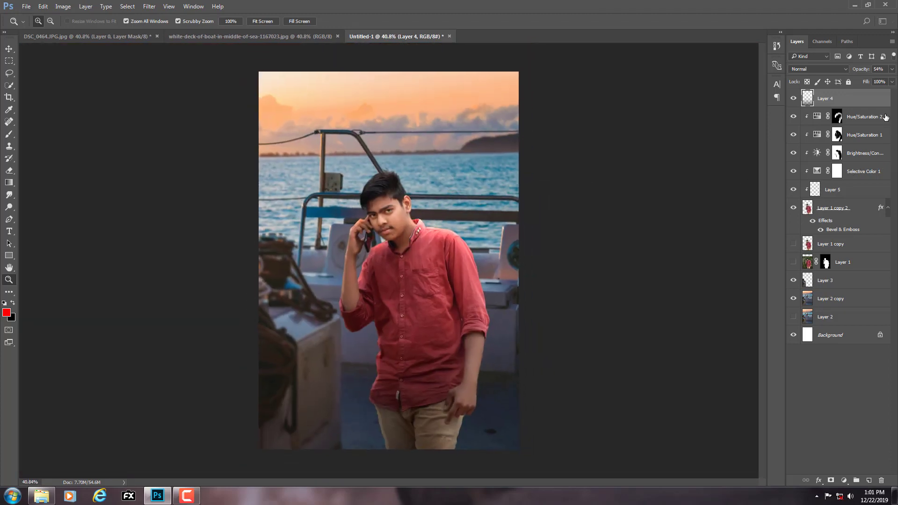
# Step: Add a Selective Color adjustment clipped directly above Layer 1 copy 2 and set the Blacks' black to +3%, leaving cyan at 0
pyautogui.click(825, 209)
pyautogui.click(843, 482)
pyautogui.click(842, 479)
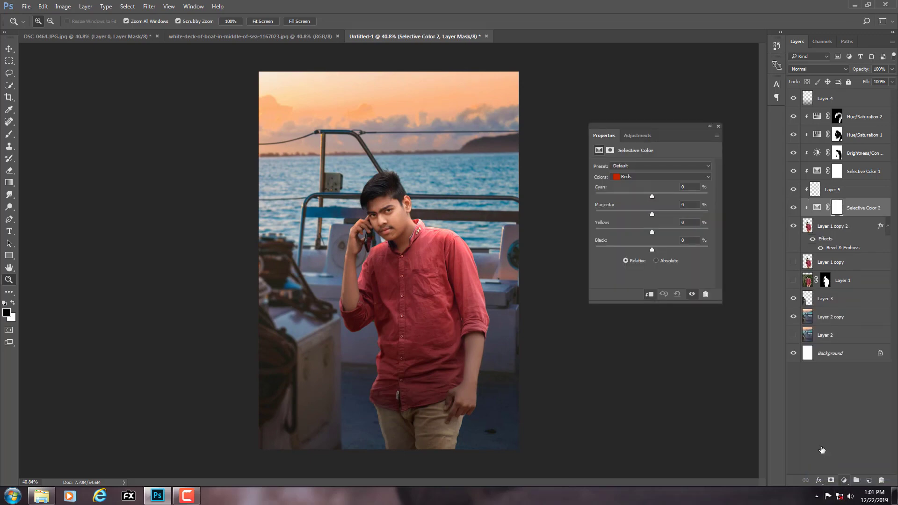
pyautogui.click(649, 176)
pyautogui.click(655, 250)
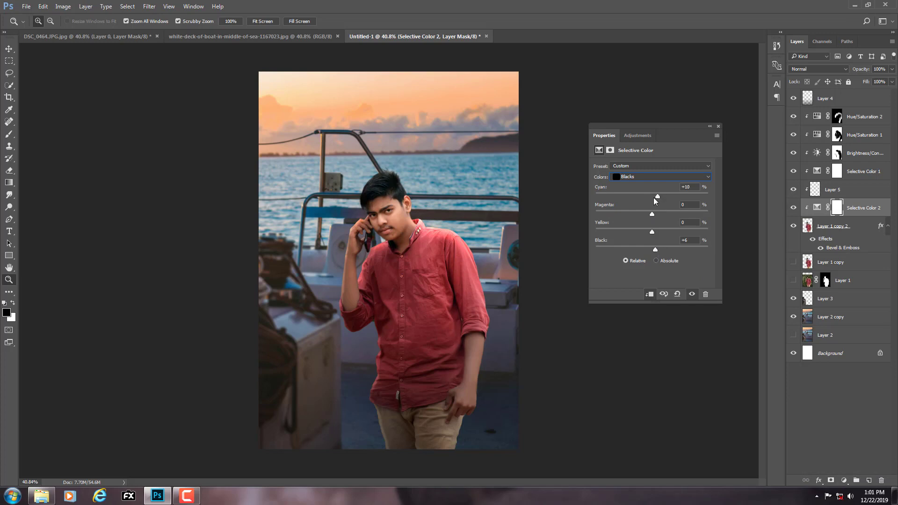
pyautogui.write('0')
pyautogui.moveTo(657, 248); pyautogui.dragTo(654, 248)
# Step: Paint black on the Selective Color 2 mask over parts of the man with a soft 347 px brush at 100% flow
pyautogui.moveTo(8, 134); pyautogui.dragTo(60, 135)
pyautogui.moveTo(361, 299); pyautogui.dragTo(395, 298)
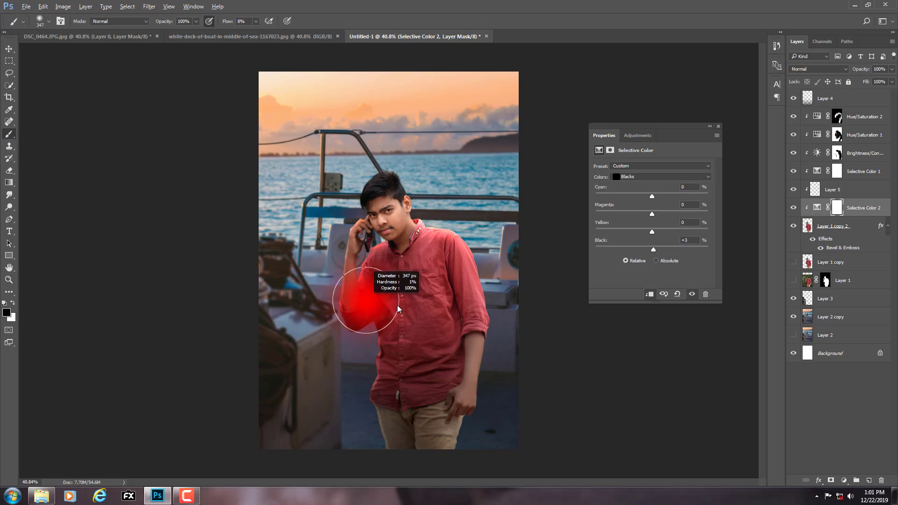
pyautogui.moveTo(226, 21); pyautogui.dragTo(245, 21)
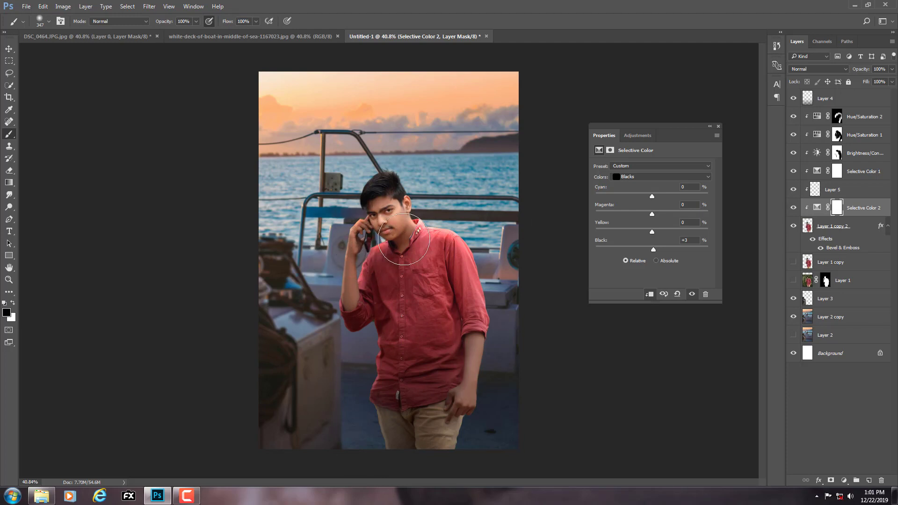
pyautogui.press('z')
pyautogui.scroll(-1, 407, 260)
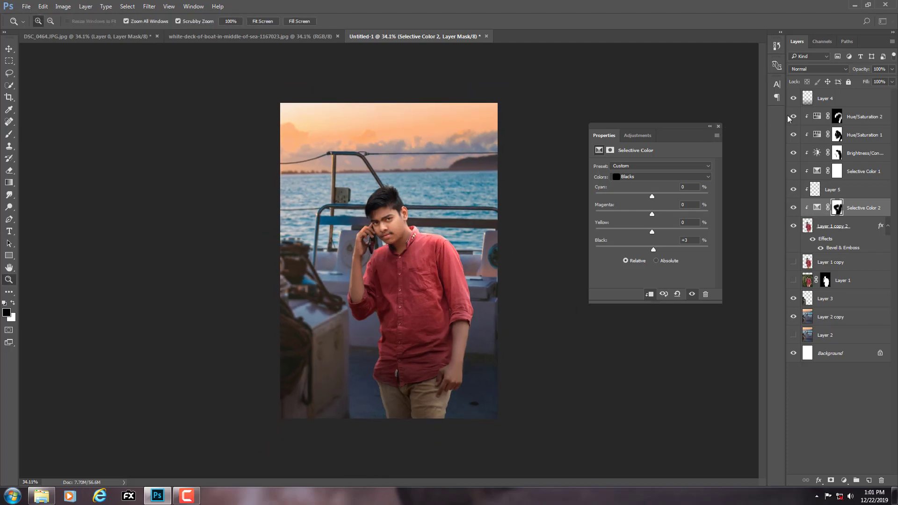
# Step: Stamp all visible layers into a new top layer, then duplicate it and set the copy to Soft Light
pyautogui.click(832, 97)
pyautogui.hotkey('ctrl', 'alt', 'shift', 'e')
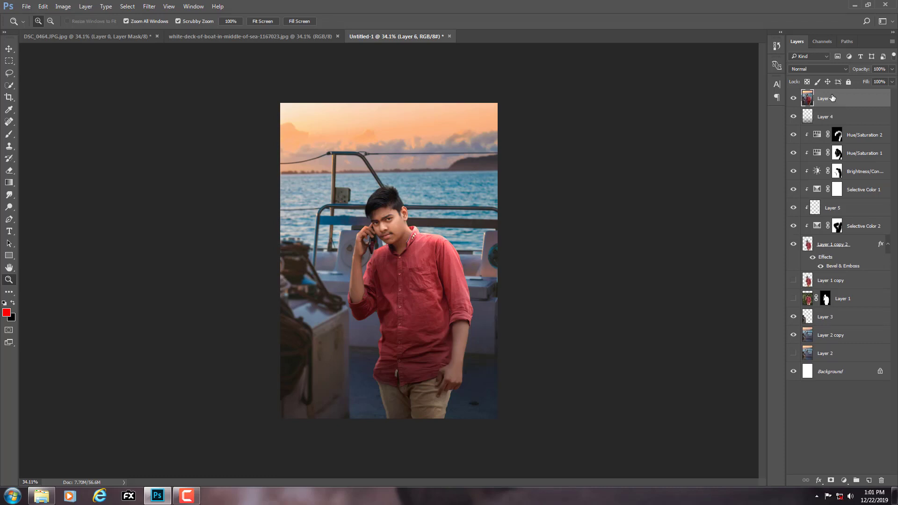
pyautogui.hotkey('ctrl', 'j')
pyautogui.click(801, 69)
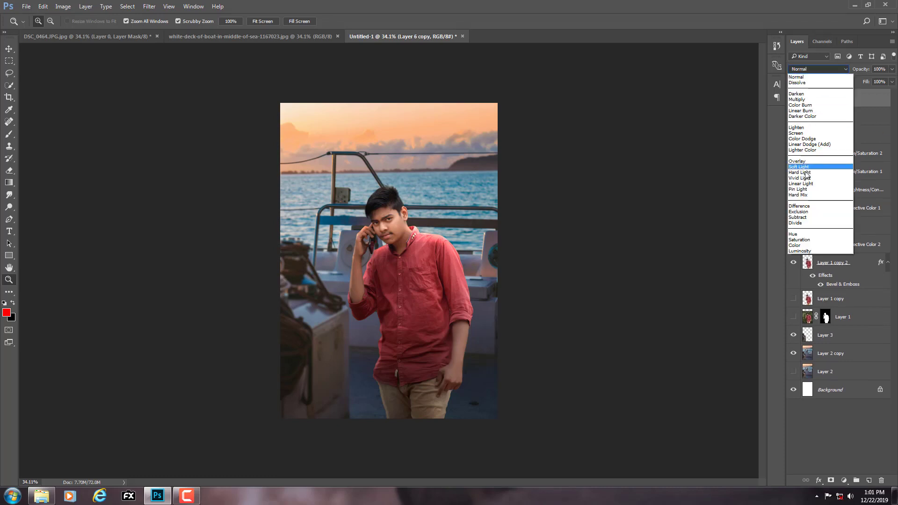
pyautogui.click(803, 169)
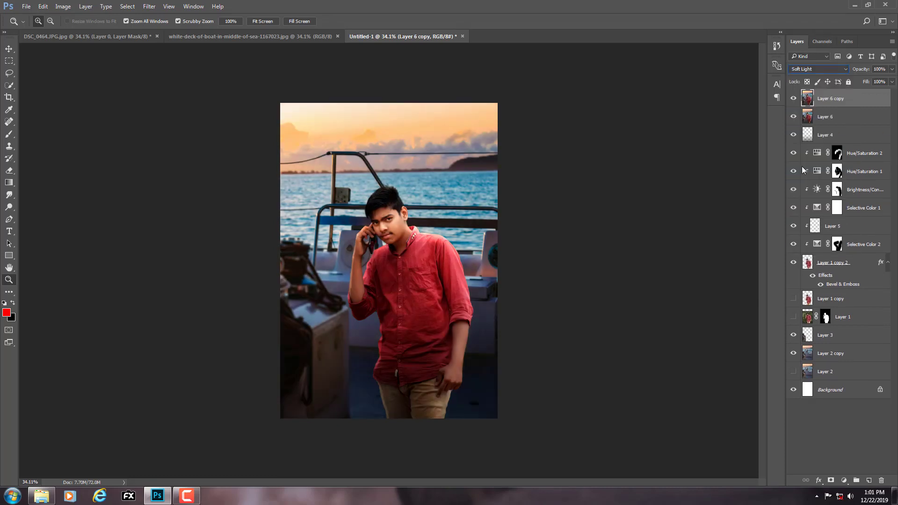
# Step: Apply a High Pass filter with a 0.9 pixel radius to Layer 6 copy and stamp the visible result into a new top layer
pyautogui.click(150, 6)
pyautogui.moveTo(253, 189)
pyautogui.click(287, 198)
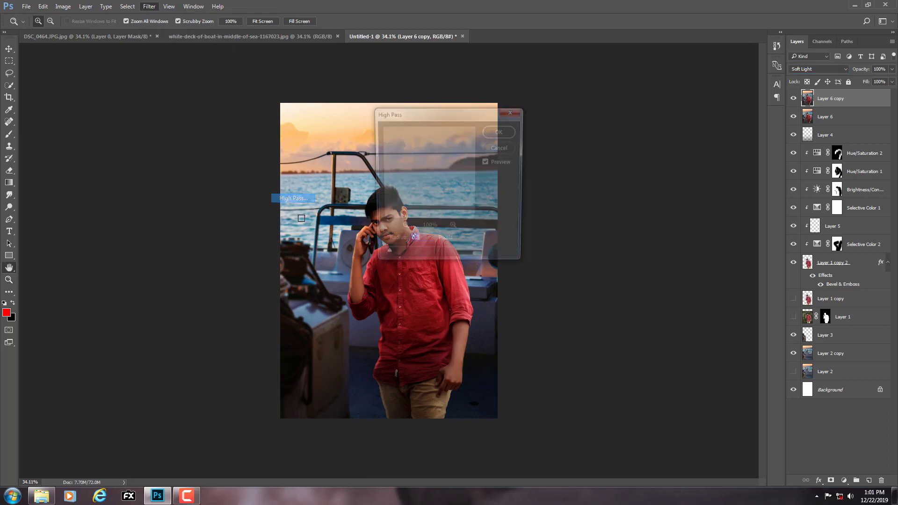
pyautogui.moveTo(454, 116); pyautogui.dragTo(633, 78)
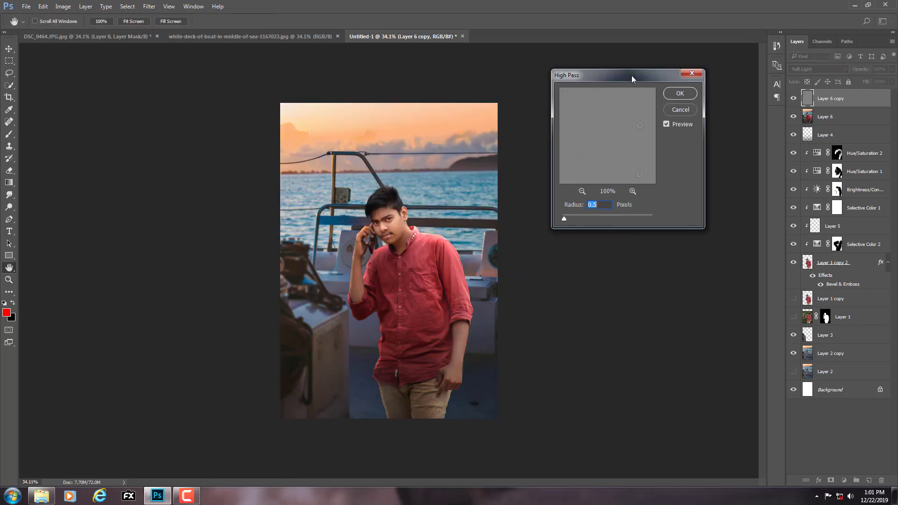
pyautogui.moveTo(563, 218); pyautogui.dragTo(593, 219)
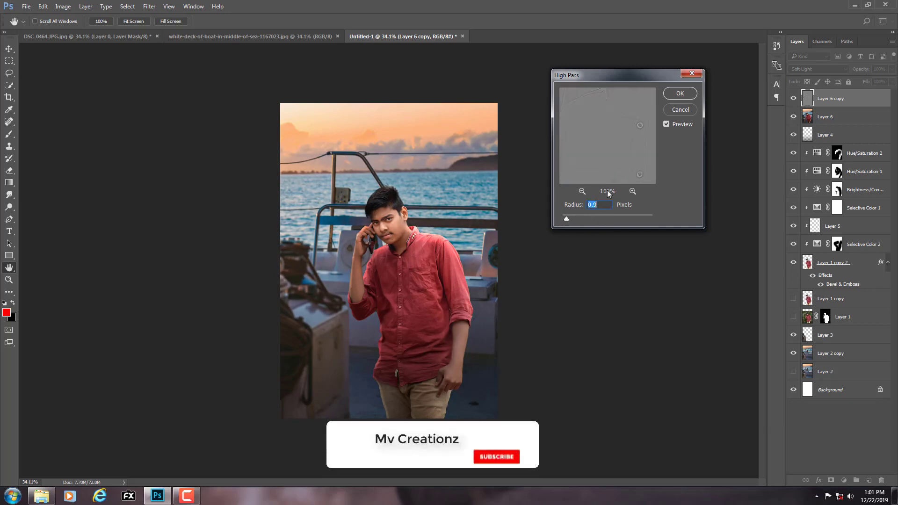
pyautogui.click(680, 95)
pyautogui.press('z')
pyautogui.moveTo(446, 228); pyautogui.dragTo(463, 227)
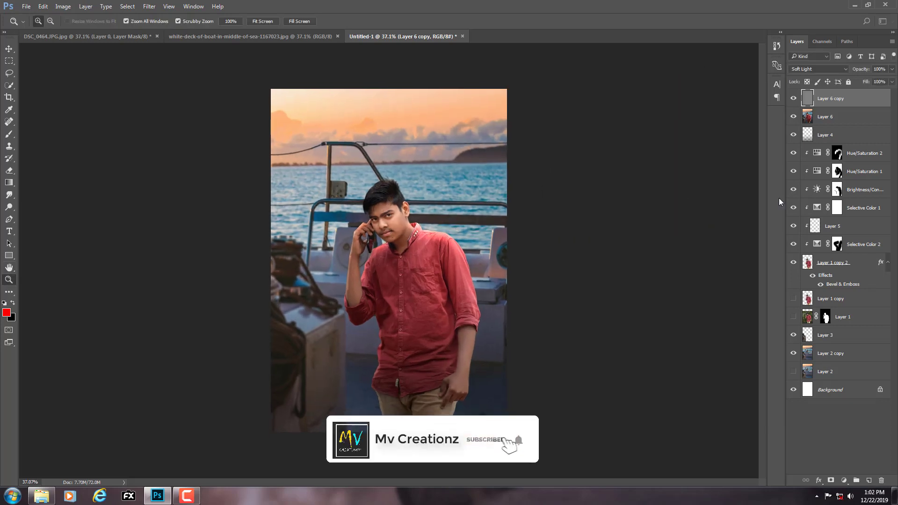
pyautogui.hotkey('ctrl', 'shift', 'alt', 'e')
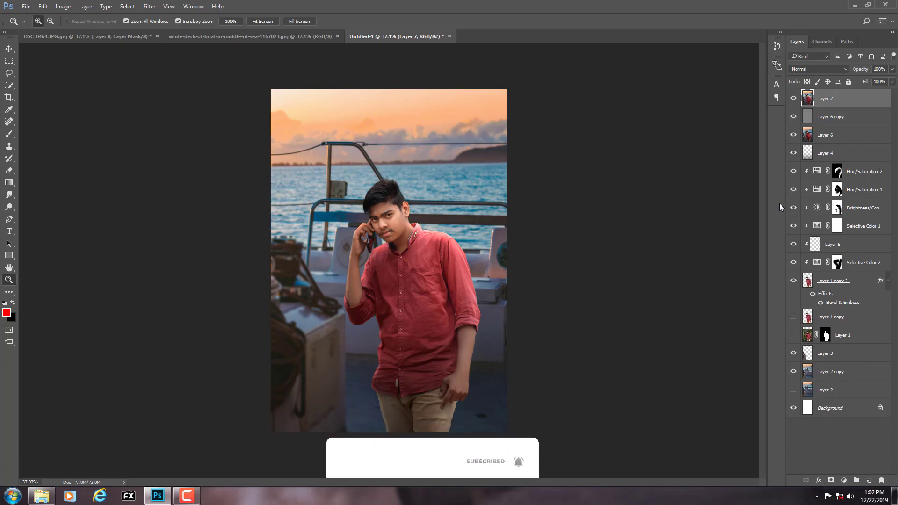
# Step: Duplicate Layer 7 twice and hide Layer 7 copy, Layer 7, Layer 6 copy, Layer 6, Layer 4 and Hue/Saturation 2
pyautogui.hotkey('ctrl', 'j')
pyautogui.click(793, 116)
pyautogui.moveTo(793, 135); pyautogui.dragTo(794, 187)
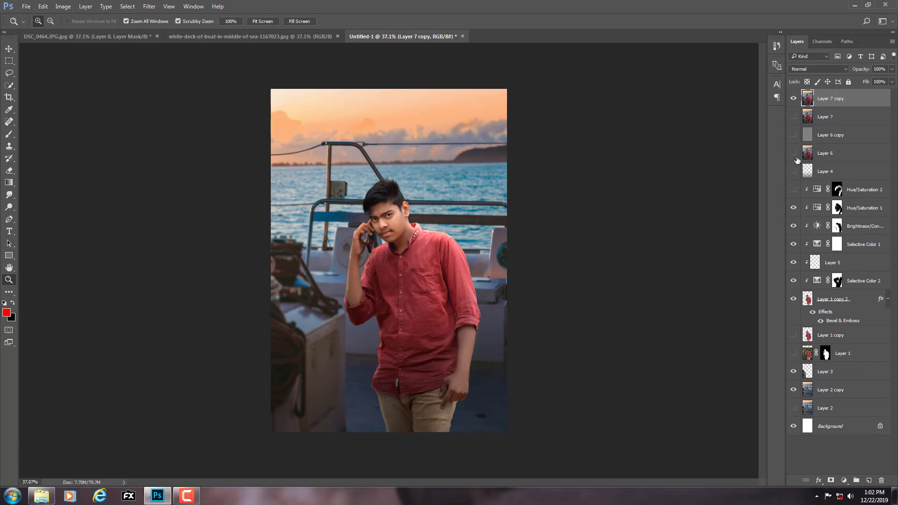
pyautogui.hotkey('ctrl', 'j')
pyautogui.click(793, 117)
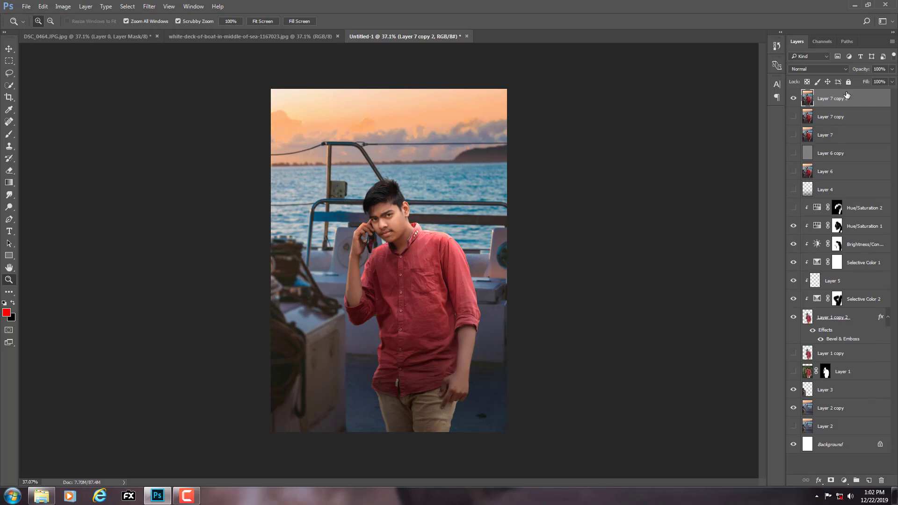
# Step: Convert Layer 7 copy 2 to a smart object and open the Camera Raw Filter on it
pyautogui.rightClick(849, 99)
pyautogui.click(770, 208)
pyautogui.click(149, 6)
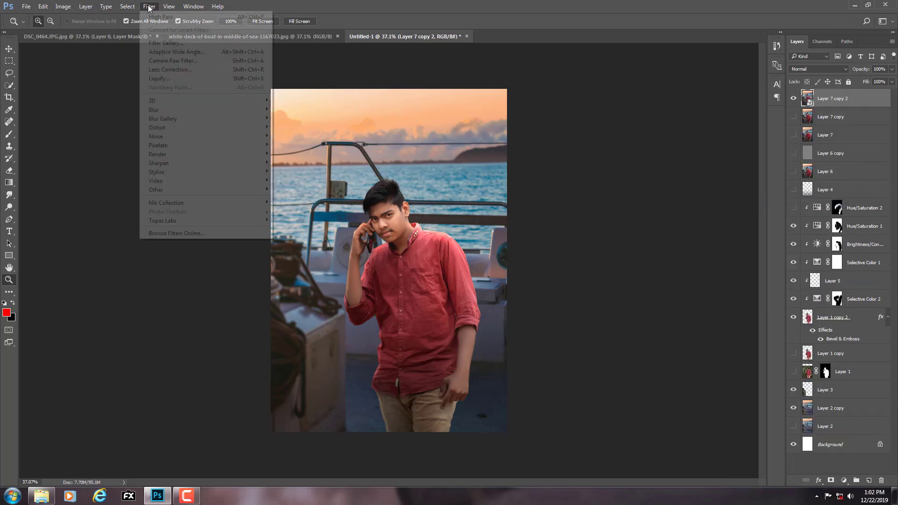
pyautogui.click(176, 60)
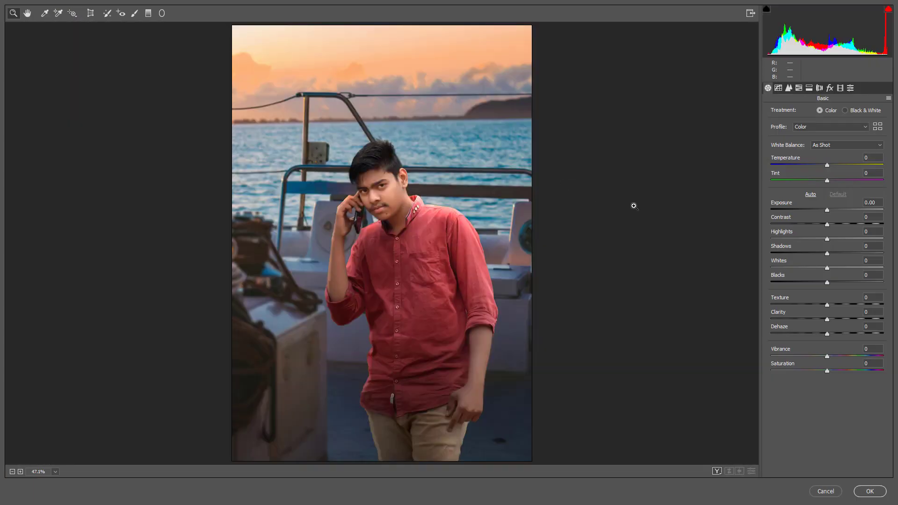
# Step: Set Clarity to +30, Blacks to -17, Shadows to +40, Contrast to +1 and Exposure to +0.05
pyautogui.moveTo(834, 318)
pyautogui.mouseDown()
pyautogui.moveTo(849, 319)
pyautogui.moveTo(839, 320)
pyautogui.mouseUp()
pyautogui.moveTo(827, 283); pyautogui.dragTo(848, 251)
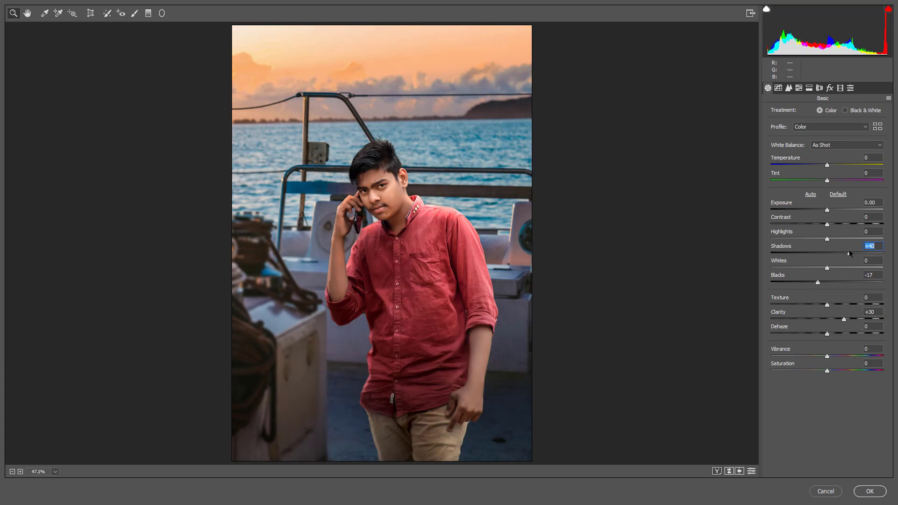
pyautogui.click(827, 225)
pyautogui.click(827, 210)
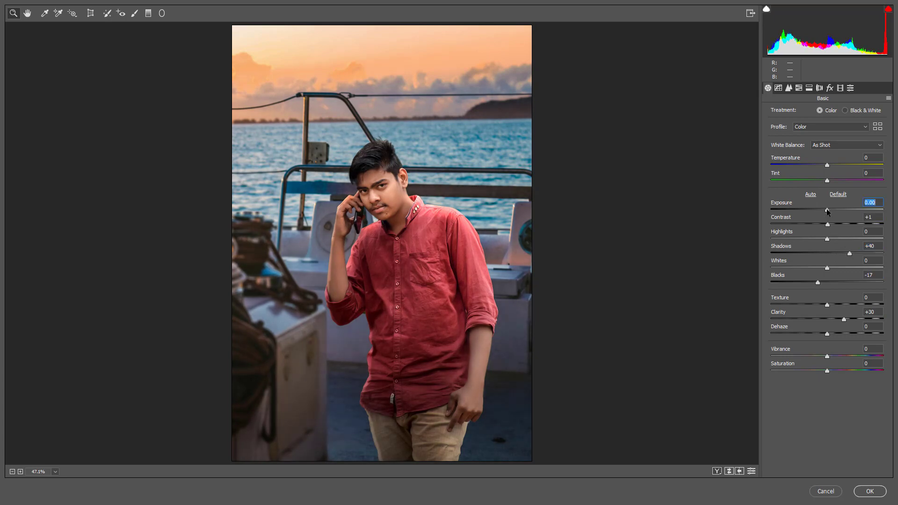
# Step: Set the Temperature to +1, Tint to -4, Vibrance to +20 and Saturation to +1
pyautogui.click(830, 164)
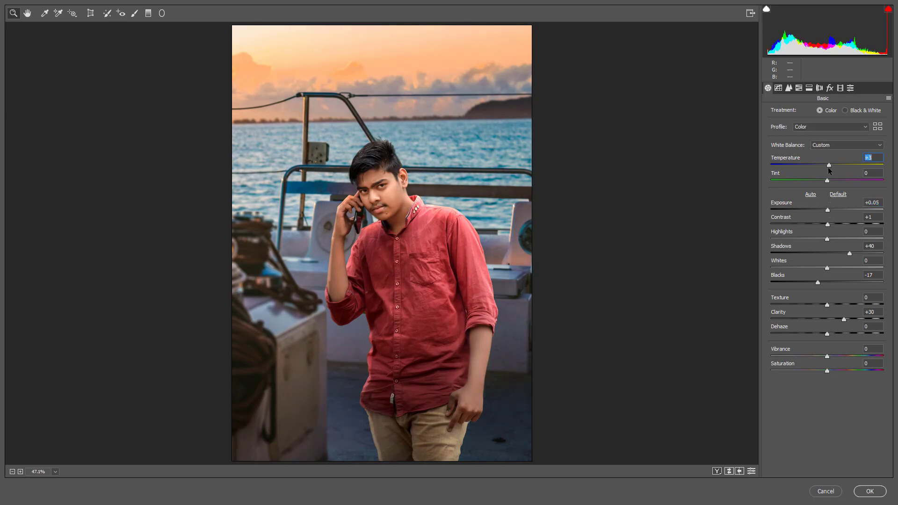
pyautogui.click(826, 181)
pyautogui.press('Down')
pyautogui.press('Down')
pyautogui.click(829, 164)
pyautogui.moveTo(827, 356)
pyautogui.mouseDown()
pyautogui.moveTo(846, 358)
pyautogui.moveTo(830, 368)
pyautogui.mouseUp()
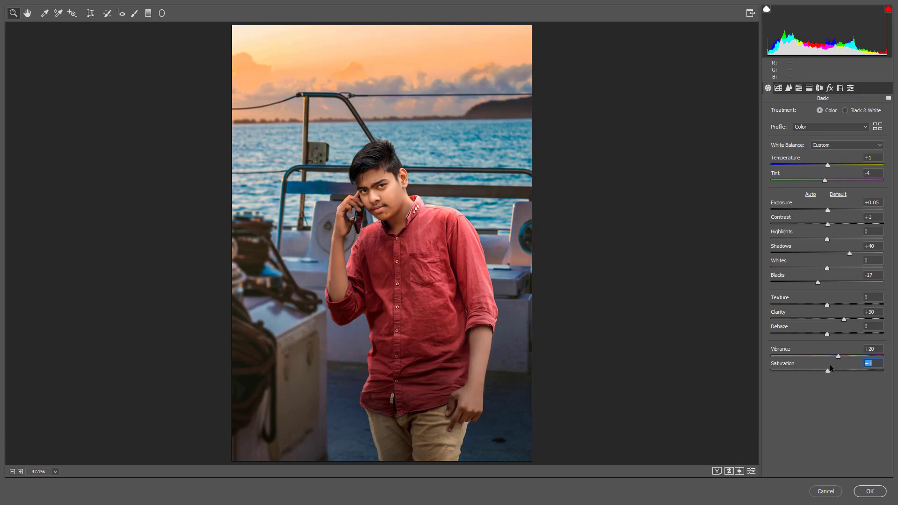
# Step: Set the sharpening Amount to 34 and noise-reduction Luminance to 23, and raise the HSL luminance of Oranges to +7
pyautogui.click(790, 88)
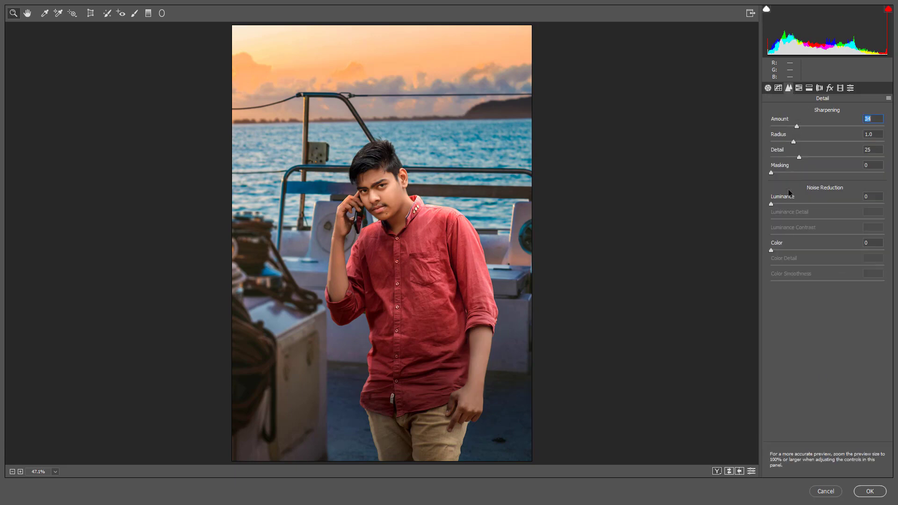
pyautogui.click(786, 204)
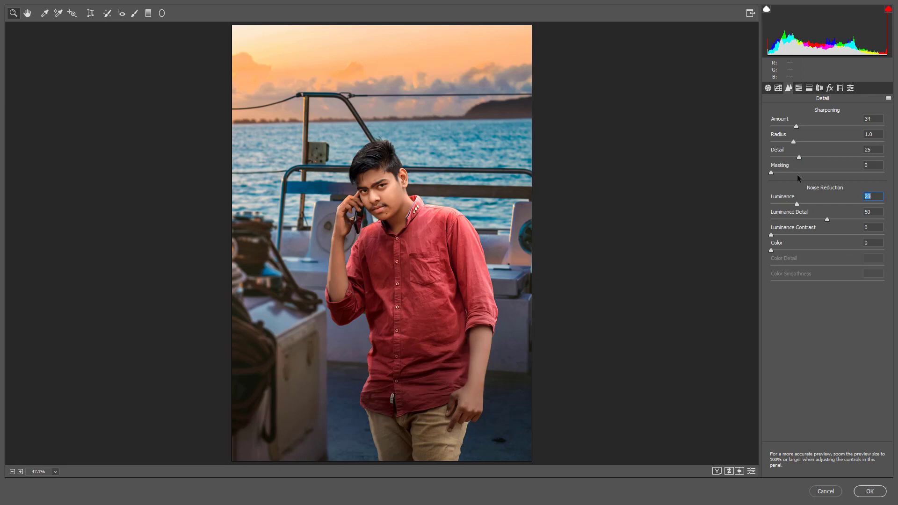
pyautogui.click(799, 88)
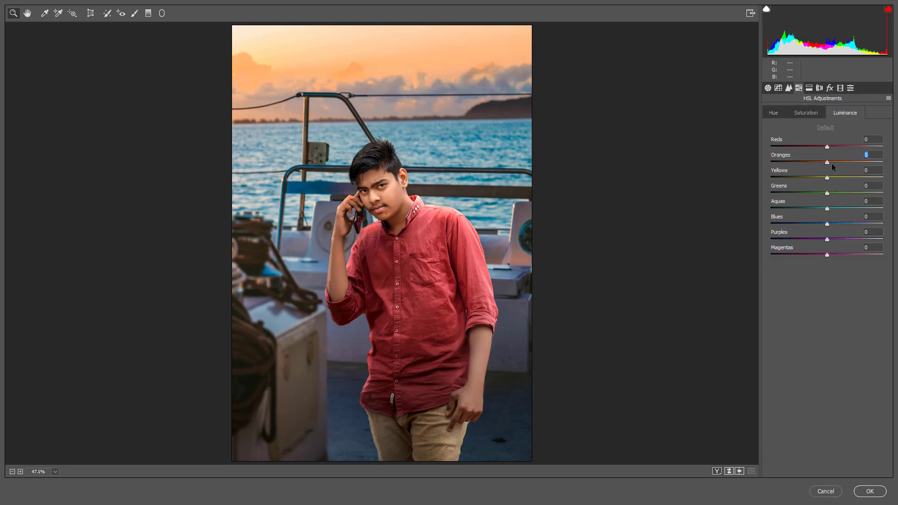
pyautogui.click(831, 162)
# Step: Try several saturation levels for the Reds in the HSL adjustments and settle on -5
pyautogui.click(805, 113)
pyautogui.click(837, 146)
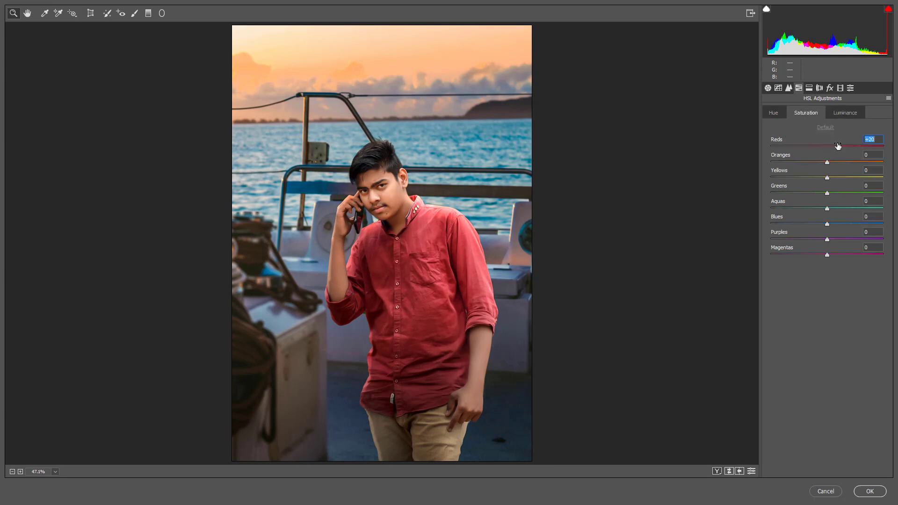
pyautogui.moveTo(837, 146)
pyautogui.mouseDown()
pyautogui.moveTo(821, 149)
pyautogui.moveTo(828, 161)
pyautogui.mouseUp()
pyautogui.click(776, 115)
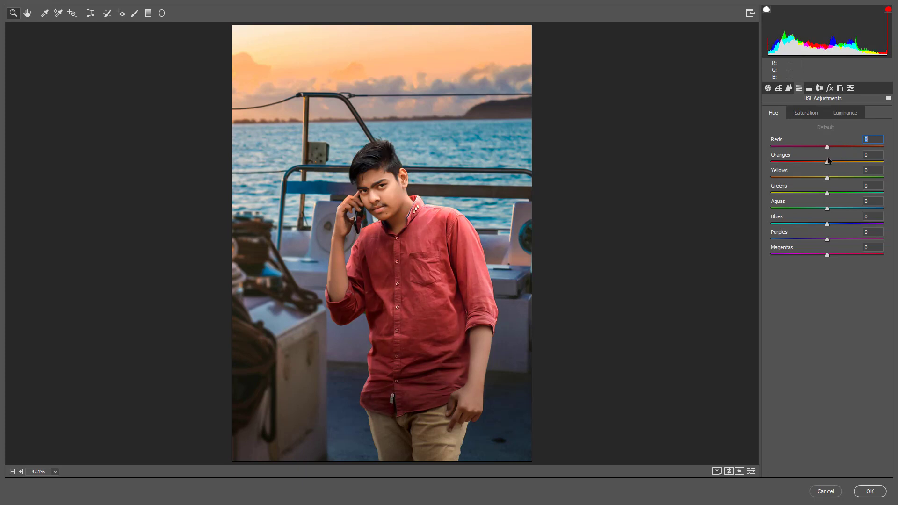
pyautogui.click(845, 115)
pyautogui.click(806, 113)
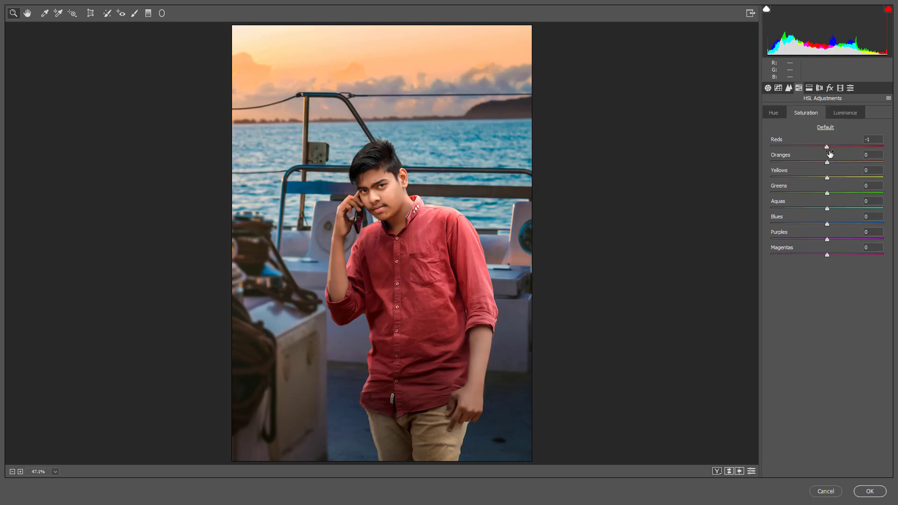
pyautogui.moveTo(818, 146)
pyautogui.mouseDown()
pyautogui.moveTo(809, 146)
pyautogui.moveTo(822, 148)
pyautogui.mouseUp()
# Step: Shift the hue of the Blues to -23 in the HSL adjustments to turn the sea teal
pyautogui.click(773, 113)
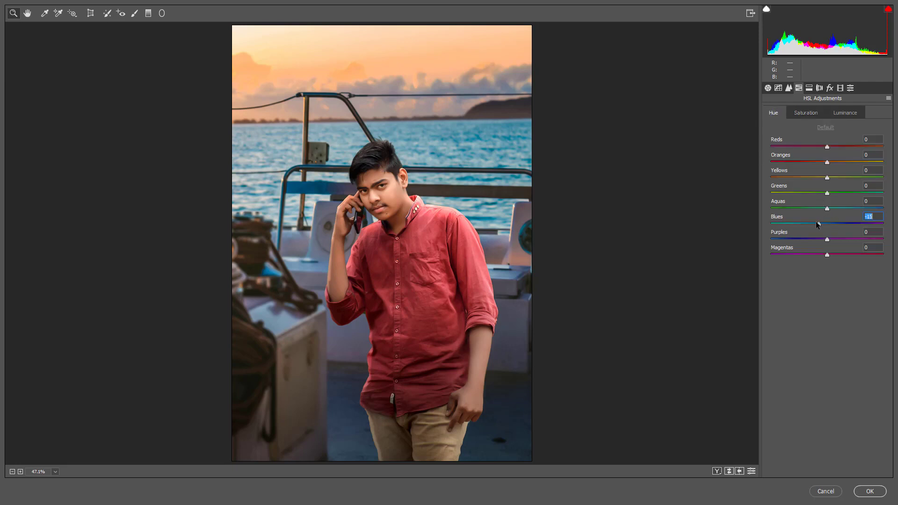
pyautogui.moveTo(816, 221); pyautogui.dragTo(806, 220)
pyautogui.moveTo(825, 223); pyautogui.dragTo(805, 220)
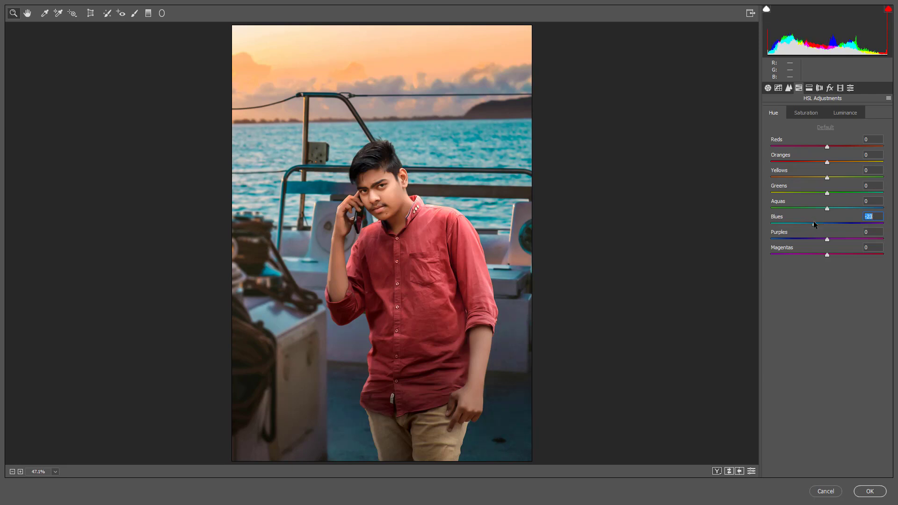
# Step: Set the HSL saturation of Aquas to +42 and of Blues to -18
pyautogui.click(805, 113)
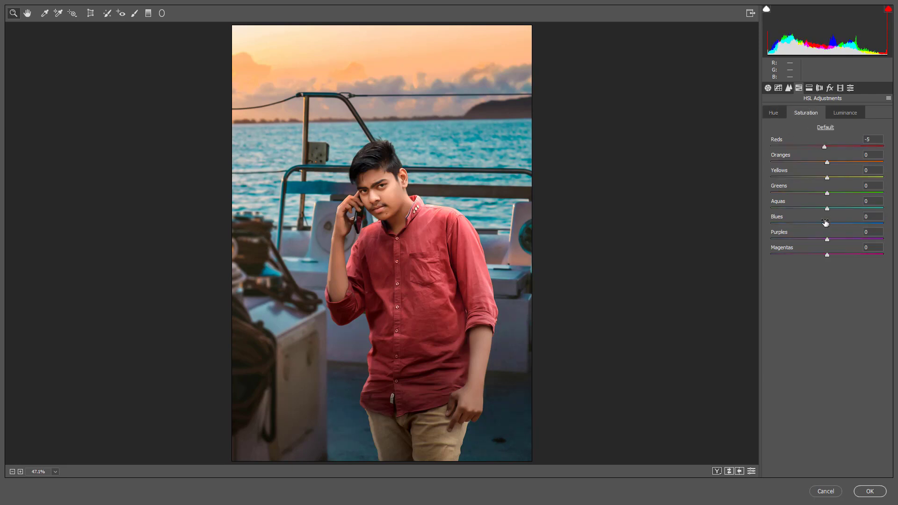
pyautogui.moveTo(791, 232)
pyautogui.mouseDown()
pyautogui.moveTo(759, 229)
pyautogui.moveTo(803, 232)
pyautogui.mouseUp()
pyautogui.write('0')
pyautogui.moveTo(797, 223); pyautogui.dragTo(825, 222)
pyautogui.write('100')
pyautogui.press('Return')
# Step: Lower the Blacks slightly further and raise the Vibrance a little in the basic adjustments
pyautogui.click(767, 89)
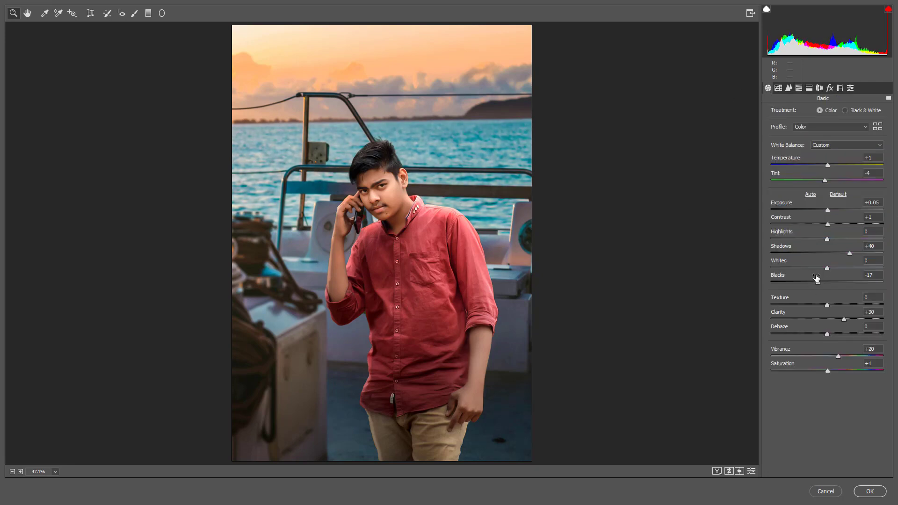
pyautogui.moveTo(816, 280)
pyautogui.mouseDown()
pyautogui.moveTo(799, 286)
pyautogui.moveTo(810, 287)
pyautogui.mouseUp()
pyautogui.moveTo(841, 358); pyautogui.dragTo(844, 358)
# Step: Try different luminance levels for the Yellows in the HSL adjustments and settle on +42
pyautogui.click(798, 88)
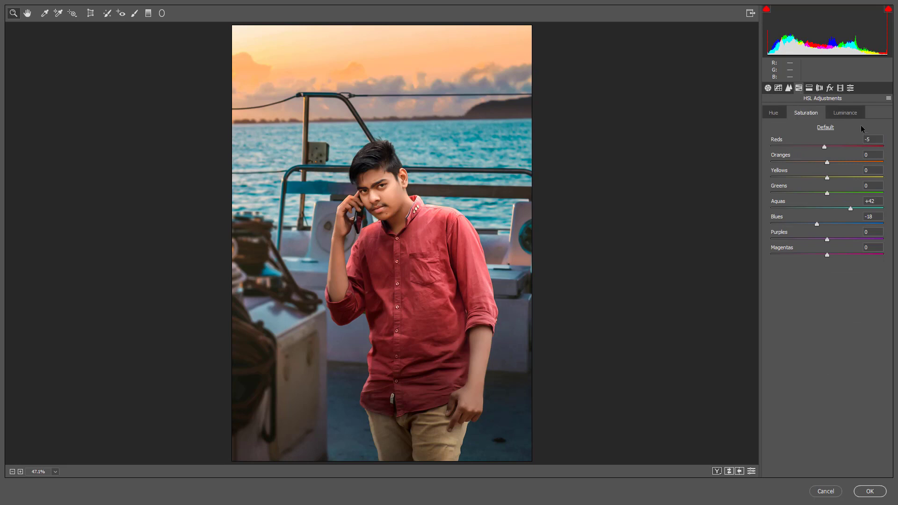
pyautogui.click(845, 113)
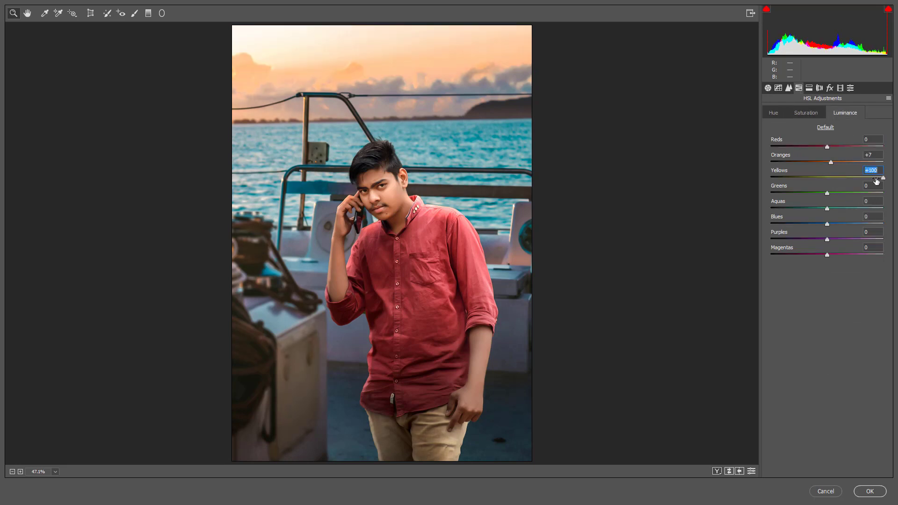
pyautogui.moveTo(876, 181); pyautogui.dragTo(839, 187)
pyautogui.hotkey('shift', 'Up')
pyautogui.hotkey('shift', 'Up')
pyautogui.hotkey('shift', 'Up')
pyautogui.hotkey('shift', 'Up')
pyautogui.hotkey('shift', 'Up')
pyautogui.hotkey('shift', 'Up')
pyautogui.press('Up')
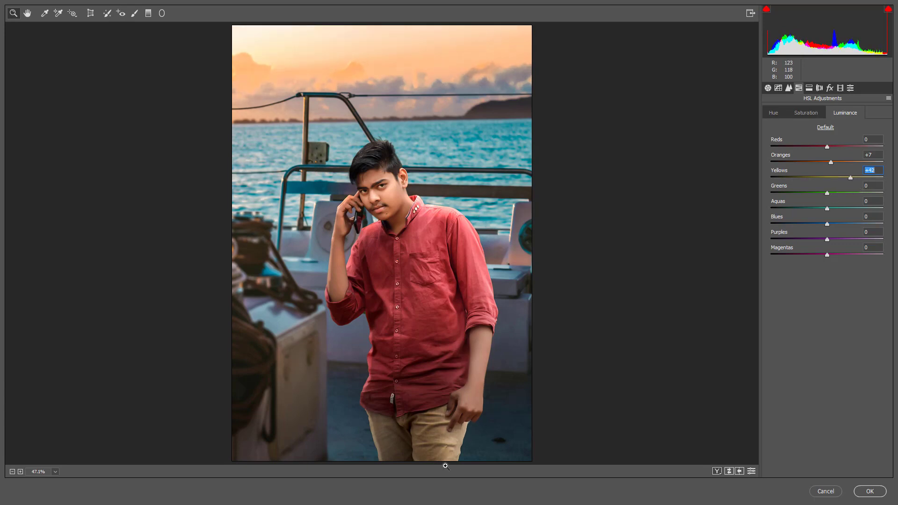
# Step: Set the Blue Primary calibration to hue -8 and saturation +18
pyautogui.click(840, 88)
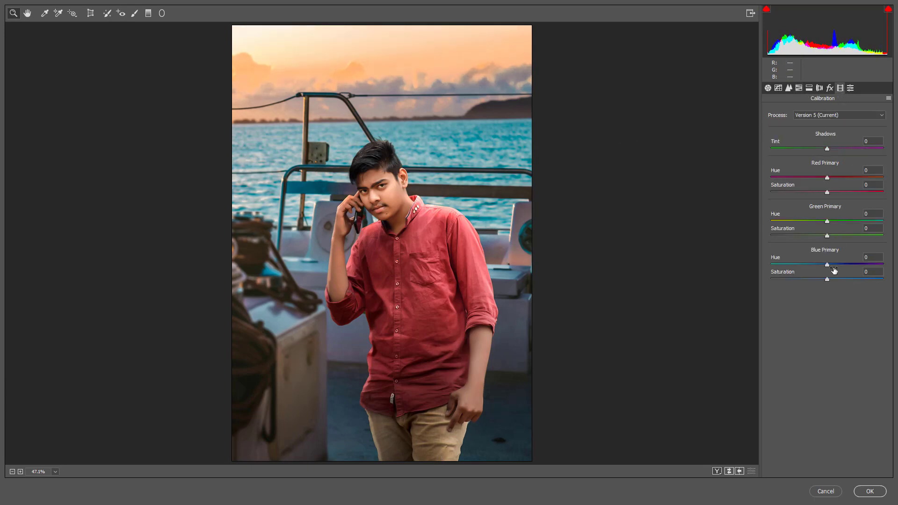
pyautogui.moveTo(827, 279); pyautogui.dragTo(837, 279)
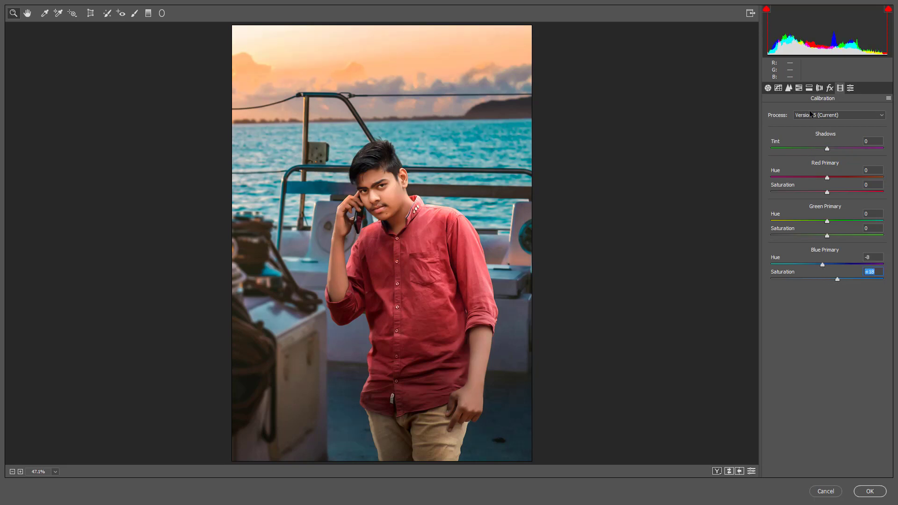
pyautogui.click(800, 88)
# Step: Tint the highlights in Split Toning with hue 191 and saturation 4
pyautogui.click(809, 88)
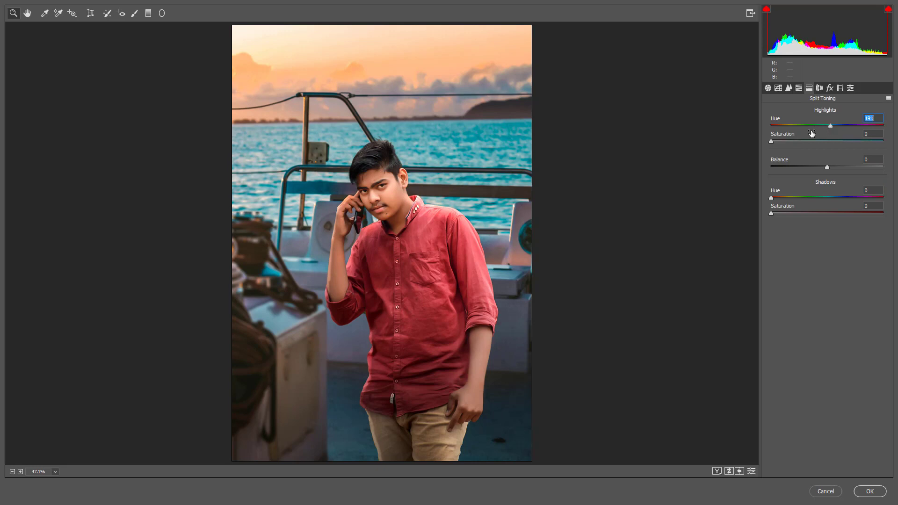
pyautogui.click(777, 142)
pyautogui.moveTo(777, 142); pyautogui.dragTo(775, 140)
# Step: Tint the shadows in Split Toning with hue 285 and saturation 2, and apply the Camera Raw Filter
pyautogui.moveTo(818, 196); pyautogui.dragTo(831, 198)
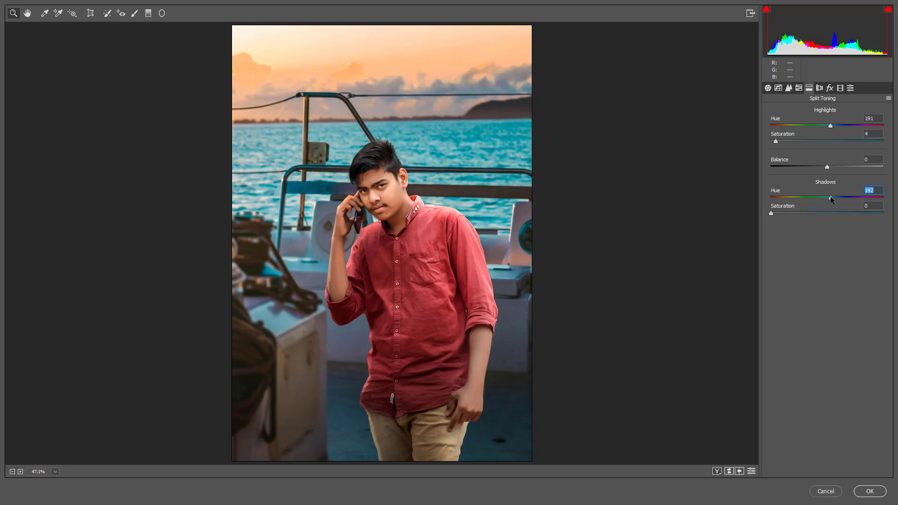
pyautogui.click(782, 213)
pyautogui.moveTo(767, 213); pyautogui.dragTo(765, 214)
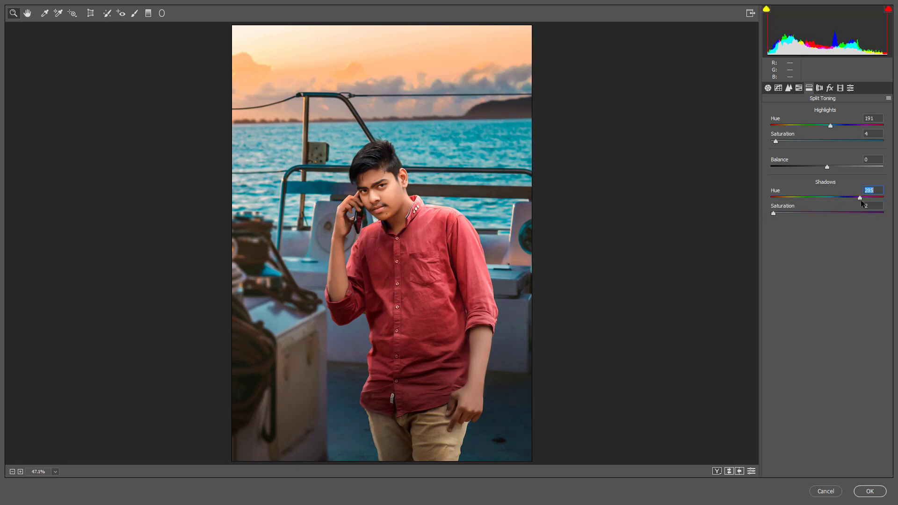
pyautogui.click(869, 491)
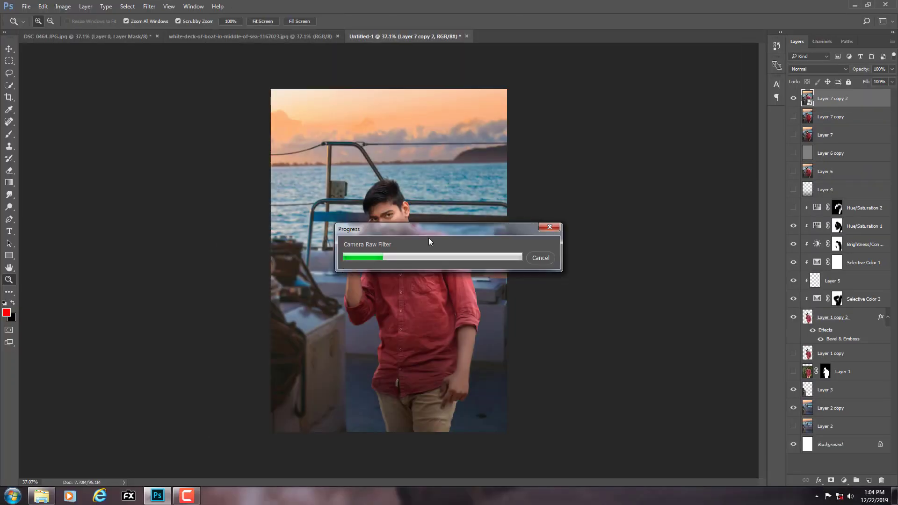
# Step: Fit the image on screen, duplicate the filtered Layer 7 copy 2 and hide the original
pyautogui.moveTo(665, 227); pyautogui.dragTo(490, 236)
pyautogui.rightClick(490, 237)
pyautogui.click(513, 243)
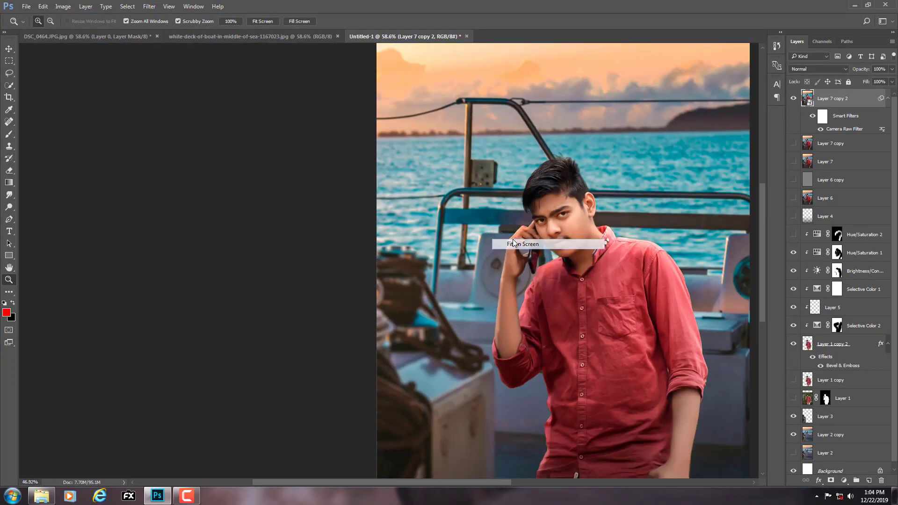
pyautogui.hotkey('ctrl', 'j')
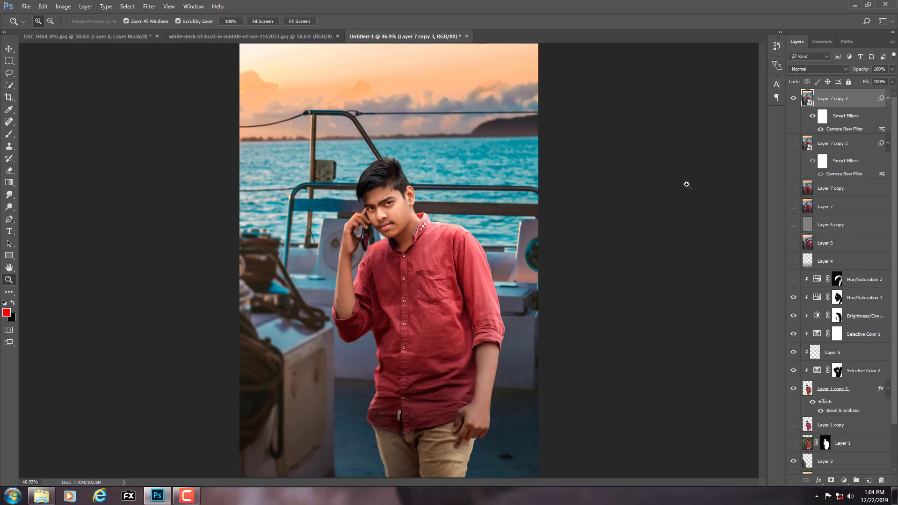
# Step: Choose the Dodge tool with range Shadows and 29% exposure, and rasterize Layer 7 copy 3 for retouching the trousers
pyautogui.moveTo(687, 184); pyautogui.dragTo(377, 282)
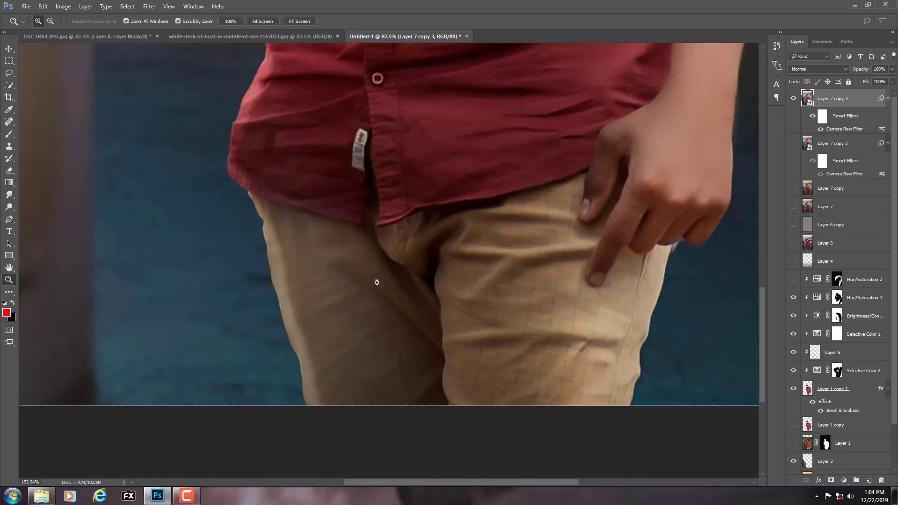
pyautogui.moveTo(10, 215); pyautogui.dragTo(38, 211)
pyautogui.click(38, 211)
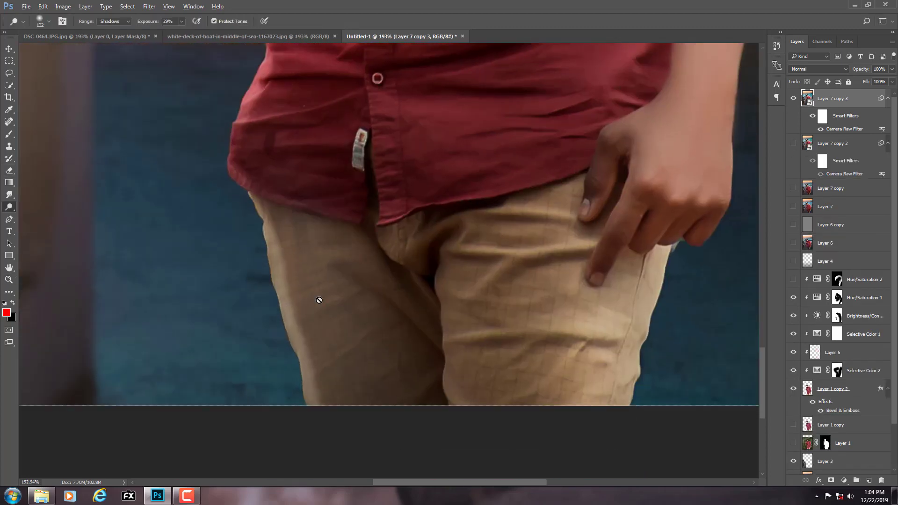
pyautogui.moveTo(317, 296); pyautogui.dragTo(321, 297)
pyautogui.click(635, 187)
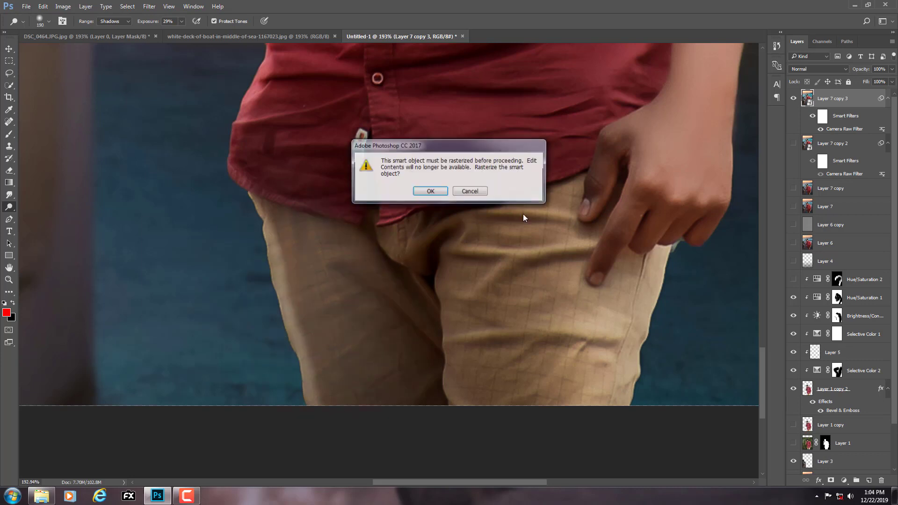
pyautogui.click(426, 191)
# Step: Lighten the shaded trouser leg with the Dodge tool in the Shadows range and again in Midtones, and fit the image on screen
pyautogui.moveTo(291, 260); pyautogui.dragTo(249, 283)
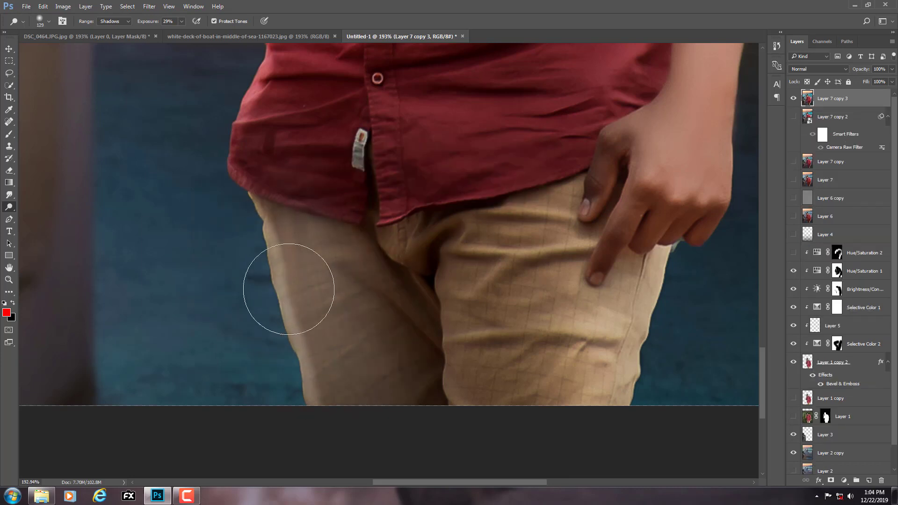
pyautogui.moveTo(323, 310); pyautogui.dragTo(301, 314)
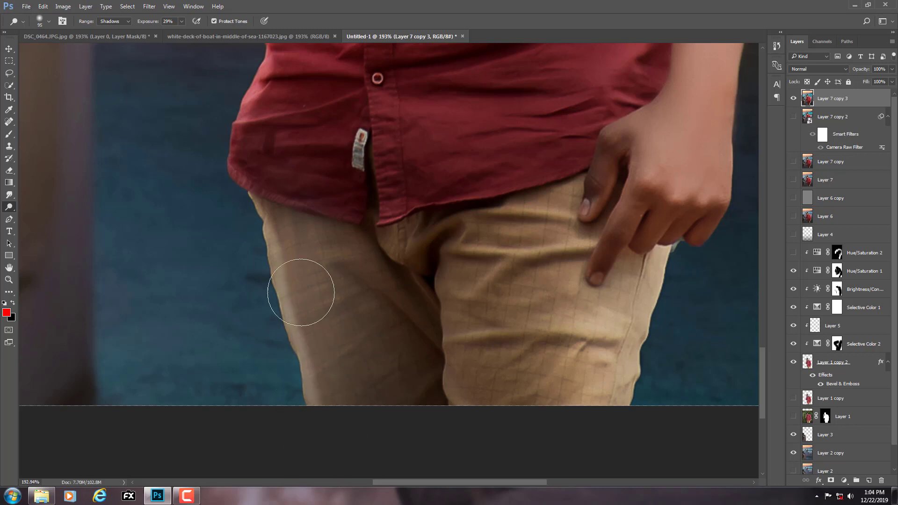
pyautogui.click(118, 21)
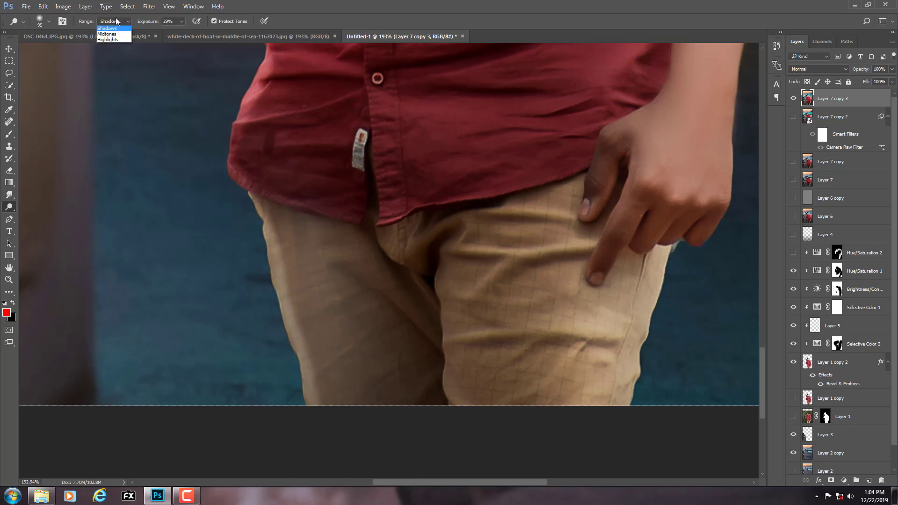
pyautogui.click(112, 38)
pyautogui.moveTo(266, 234); pyautogui.dragTo(399, 496)
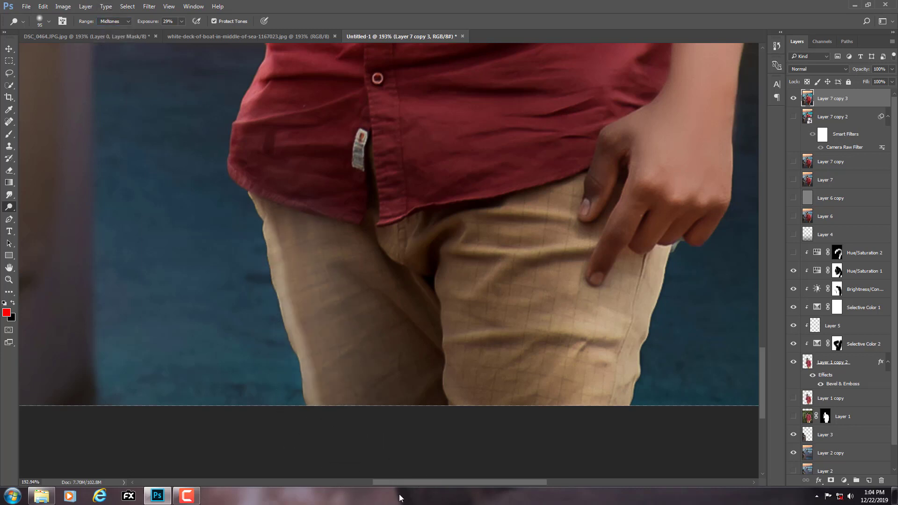
pyautogui.moveTo(322, 263)
pyautogui.mouseDown()
pyautogui.moveTo(370, 389)
pyautogui.moveTo(344, 301)
pyautogui.mouseUp()
pyautogui.press('z')
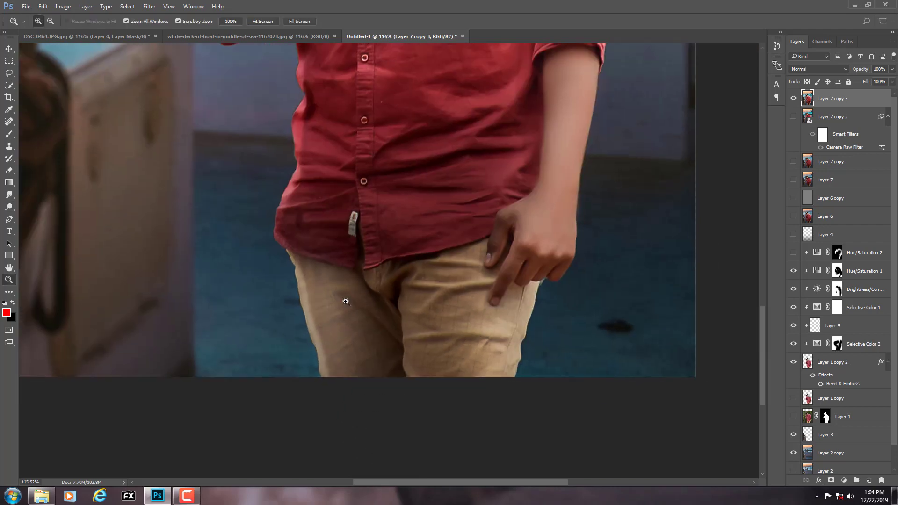
pyautogui.hotkey('ctrl', '0')
pyautogui.moveTo(392, 425); pyautogui.dragTo(383, 327)
pyautogui.rightClick(330, 284)
pyautogui.click(406, 291)
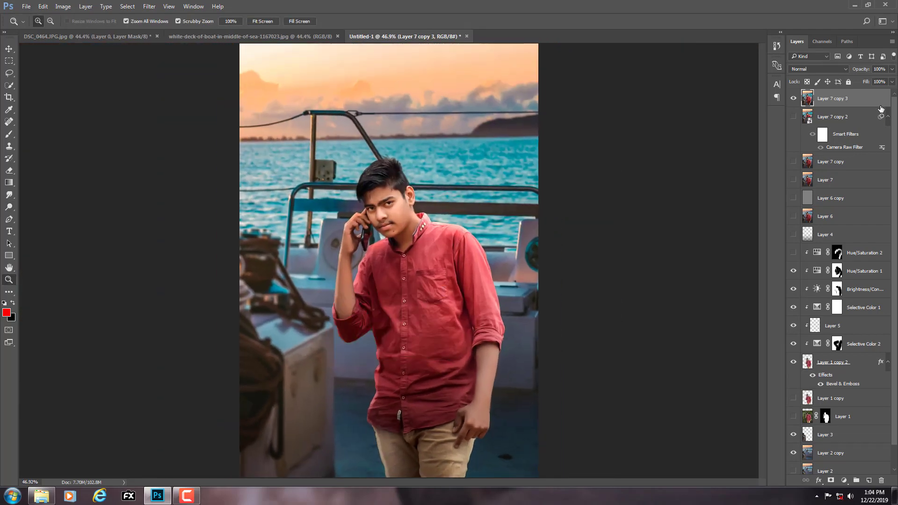
# Step: Add a new layer and draw a dark foreground-to-transparent gradient over the lower part of the image
pyautogui.click(869, 480)
pyautogui.moveTo(652, 398); pyautogui.dragTo(612, 398)
pyautogui.click(9, 182)
pyautogui.click(31, 183)
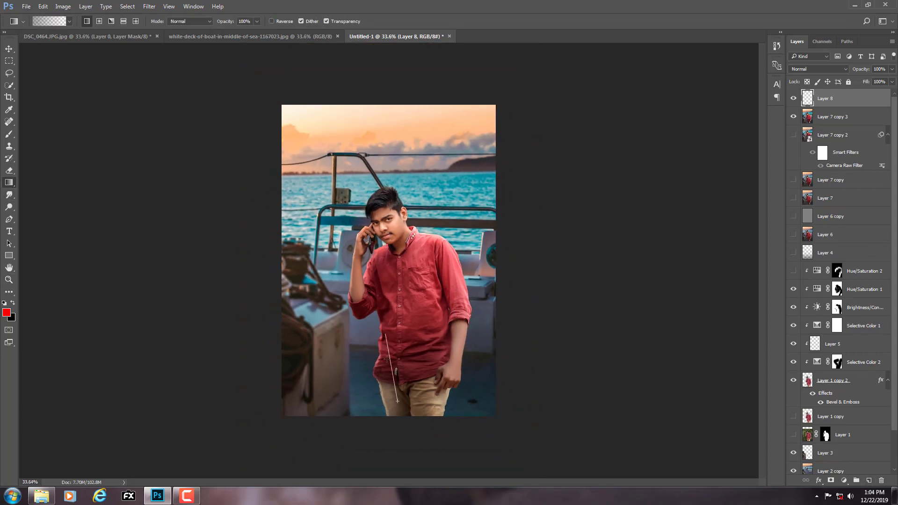
pyautogui.moveTo(397, 401); pyautogui.dragTo(397, 401)
pyautogui.hotkey('ctrl', 'z')
pyautogui.hotkey('ctrl', 'z')
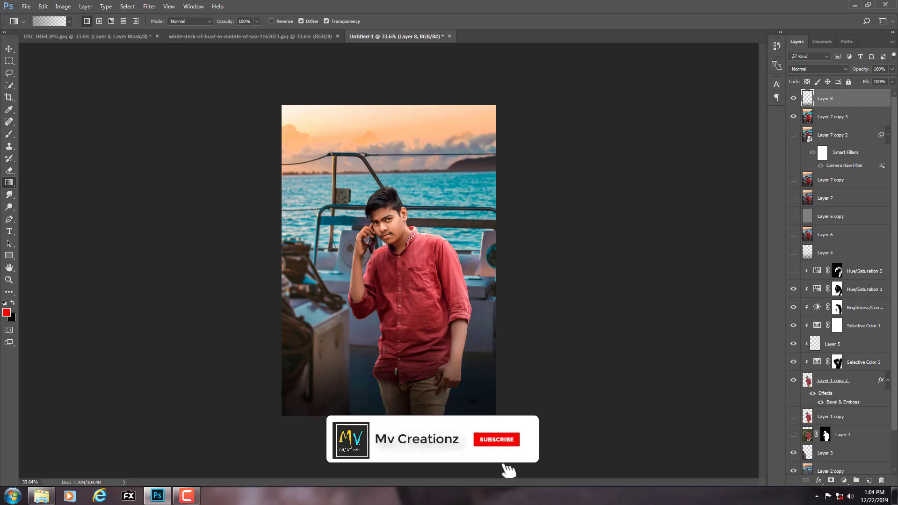
# Step: Set the gradient layer's opacity to 51% and check the result around the face and on the whole image
pyautogui.scroll(1, 384, 349)
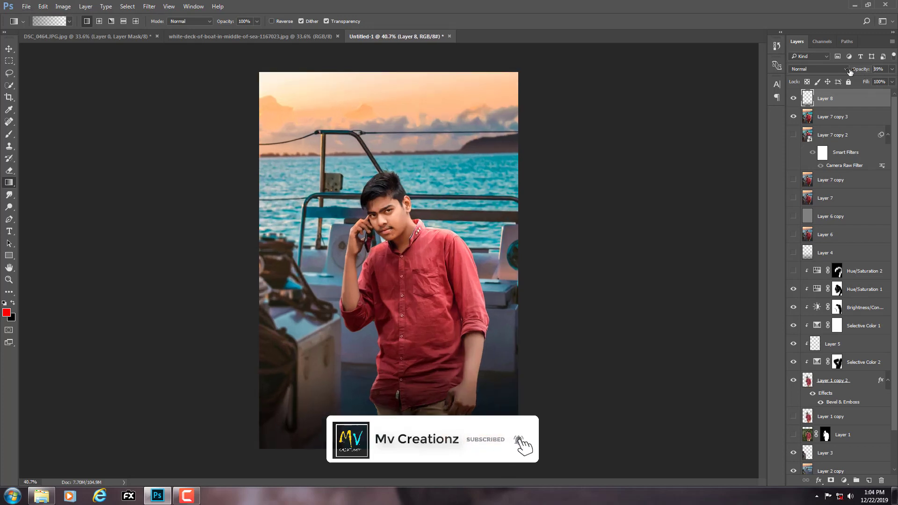
pyautogui.moveTo(850, 71); pyautogui.dragTo(838, 72)
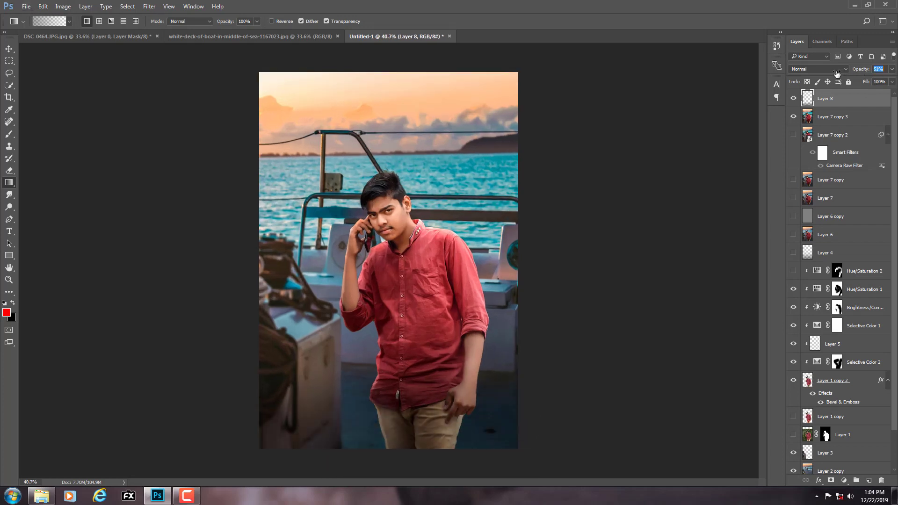
pyautogui.press('z')
pyautogui.moveTo(393, 231); pyautogui.dragTo(401, 232)
pyautogui.rightClick(381, 227)
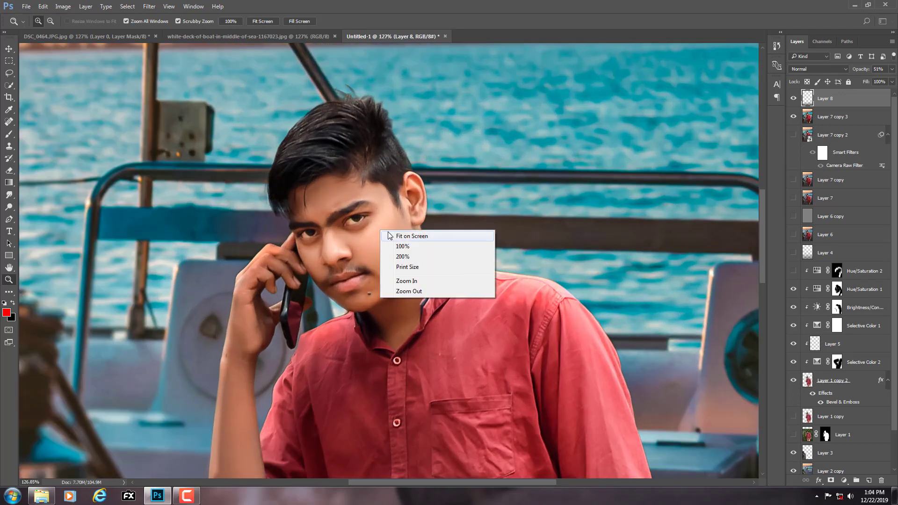
pyautogui.click(388, 234)
pyautogui.scroll(-1, 403, 253)
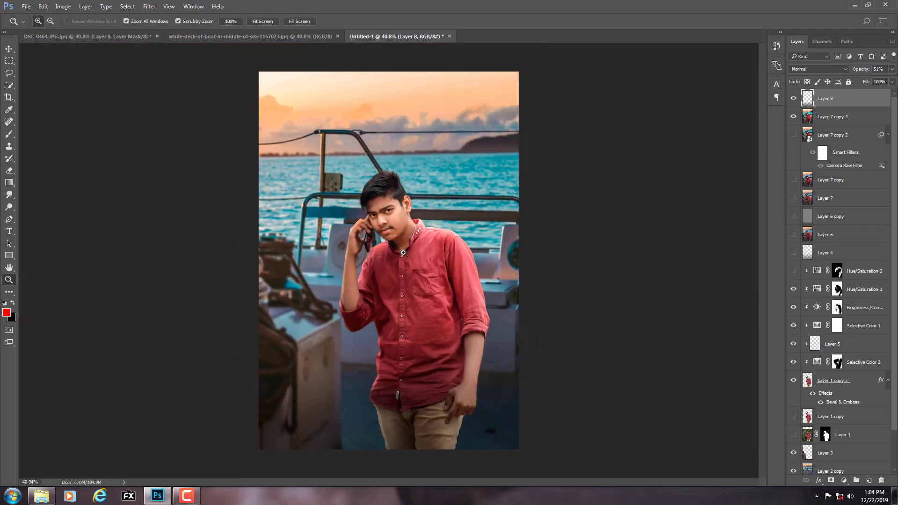
# Step: Choose the Blur tool with a soft 99 px brush and 11% strength for working on Layer 7 copy 3
pyautogui.rightClick(9, 194)
pyautogui.click(38, 196)
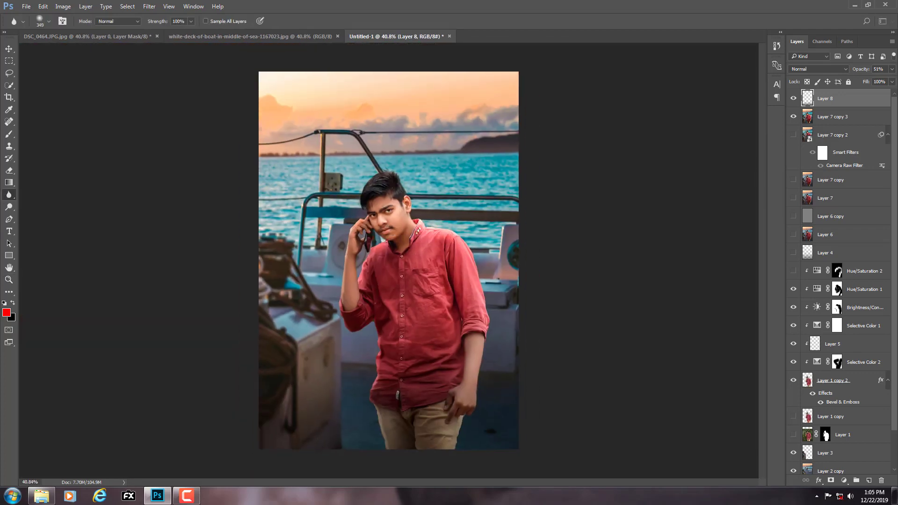
pyautogui.click(830, 116)
pyautogui.keyDown('alt'); pyautogui.rightClick(407, 192); pyautogui.keyUp('alt')
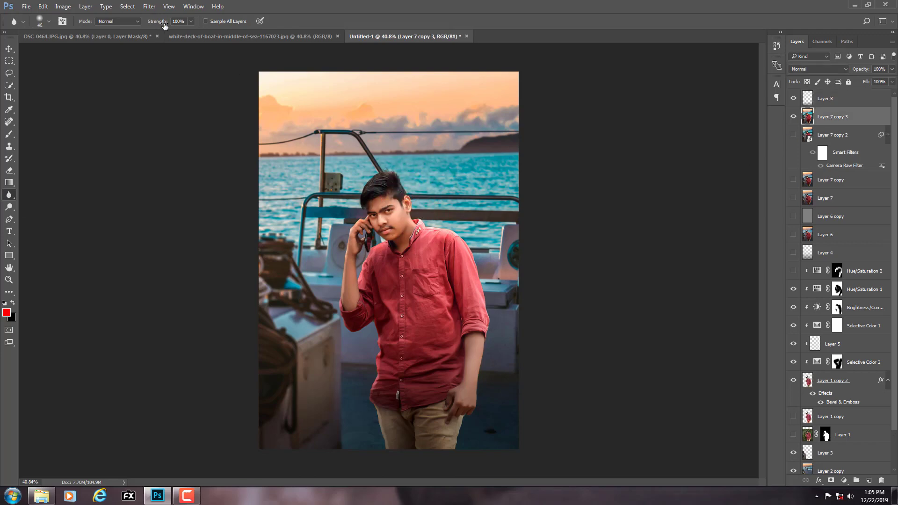
pyautogui.scroll(2, 445, 227)
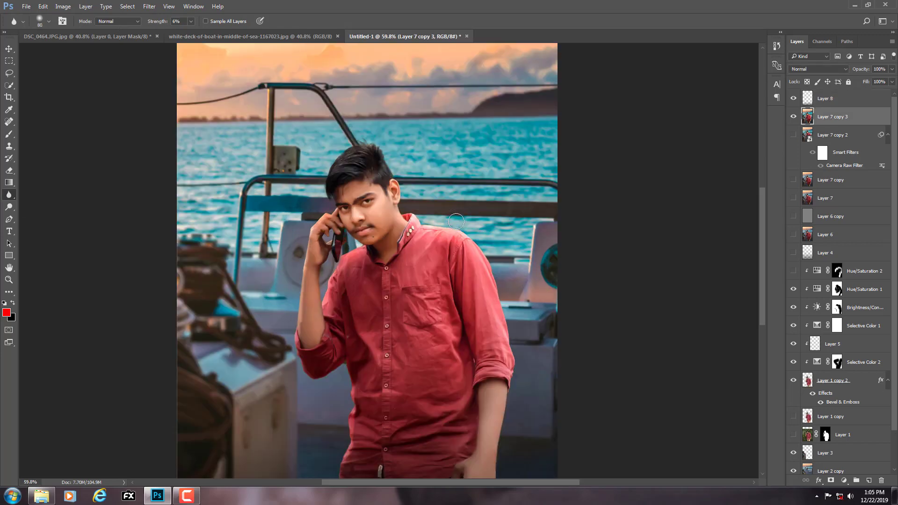
pyautogui.keyDown('alt'); pyautogui.rightClick(412, 235); pyautogui.keyUp('alt')
pyautogui.keyDown('alt'); pyautogui.rightClick(406, 211); pyautogui.keyUp('alt')
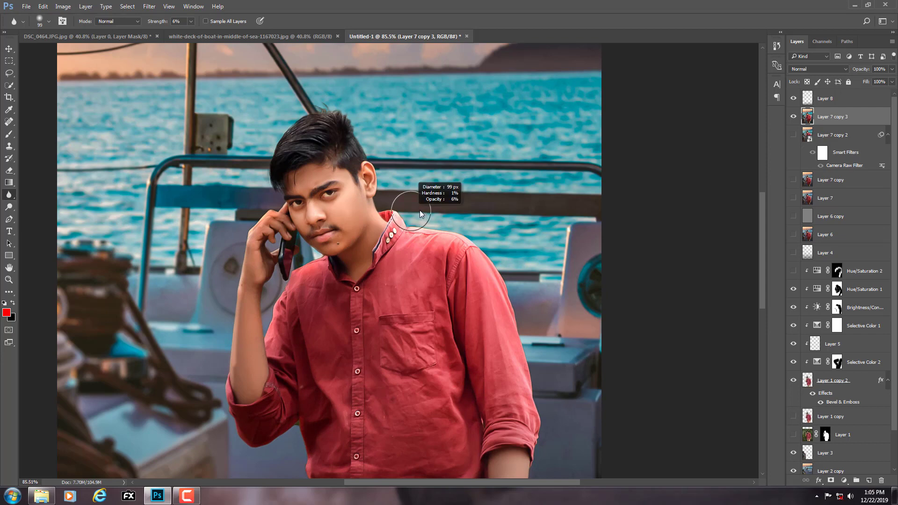
pyautogui.scroll(2, 419, 209)
pyautogui.moveTo(164, 22); pyautogui.dragTo(166, 22)
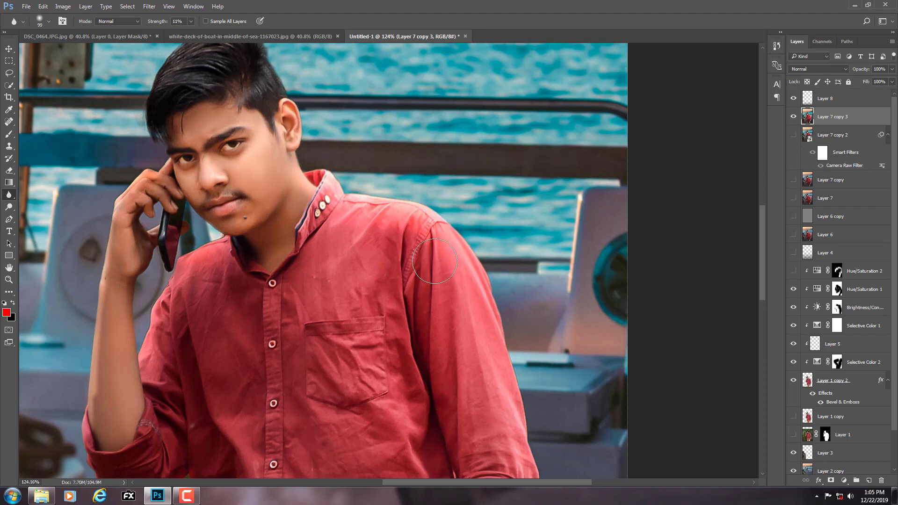
# Step: Soften the man's outline along the sleeves, arms, shirt and trousers with a 126 px blur brush, and fit the image on screen
pyautogui.moveTo(519, 338)
pyautogui.mouseDown()
pyautogui.moveTo(407, 135)
pyautogui.moveTo(405, 100)
pyautogui.mouseUp()
pyautogui.keyDown('alt'); pyautogui.rightClick(436, 204); pyautogui.keyUp('alt')
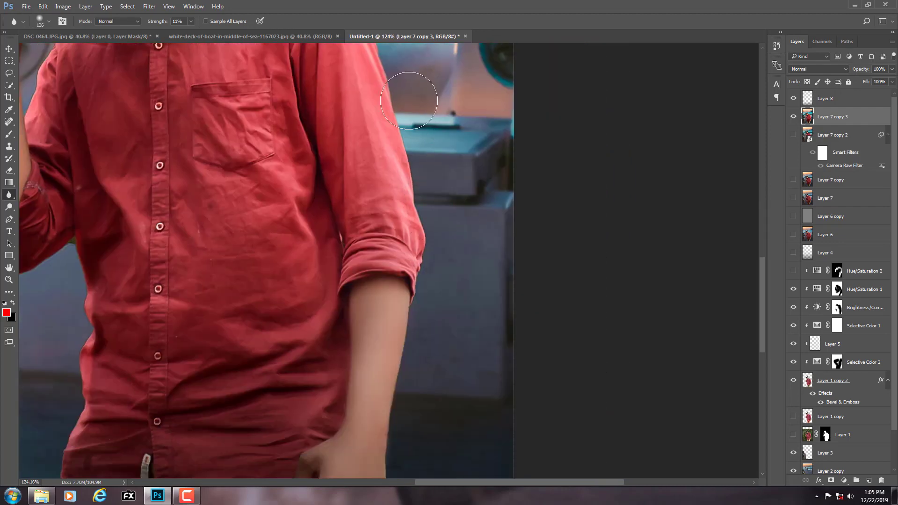
pyautogui.scroll(-5, 407, 425)
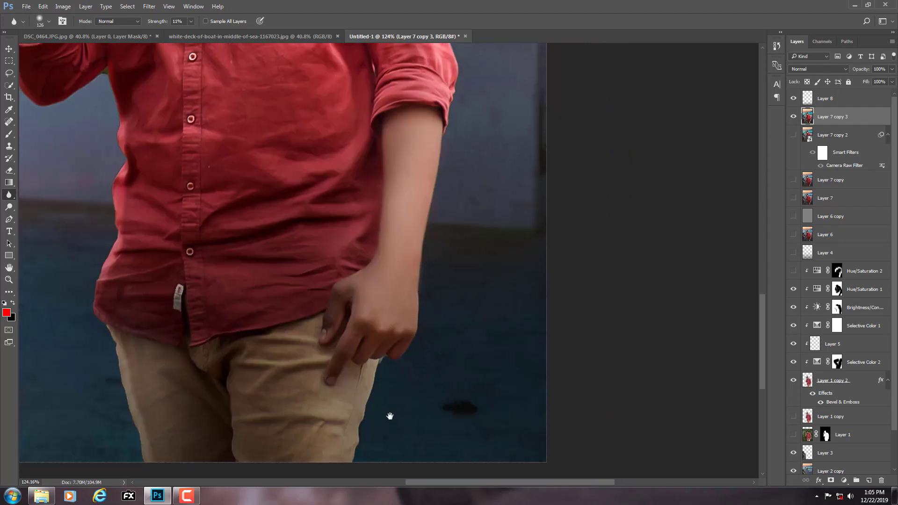
pyautogui.scroll(-2, 389, 415)
pyautogui.moveTo(127, 306)
pyautogui.mouseDown()
pyautogui.moveTo(184, 389)
pyautogui.moveTo(198, 425)
pyautogui.mouseUp()
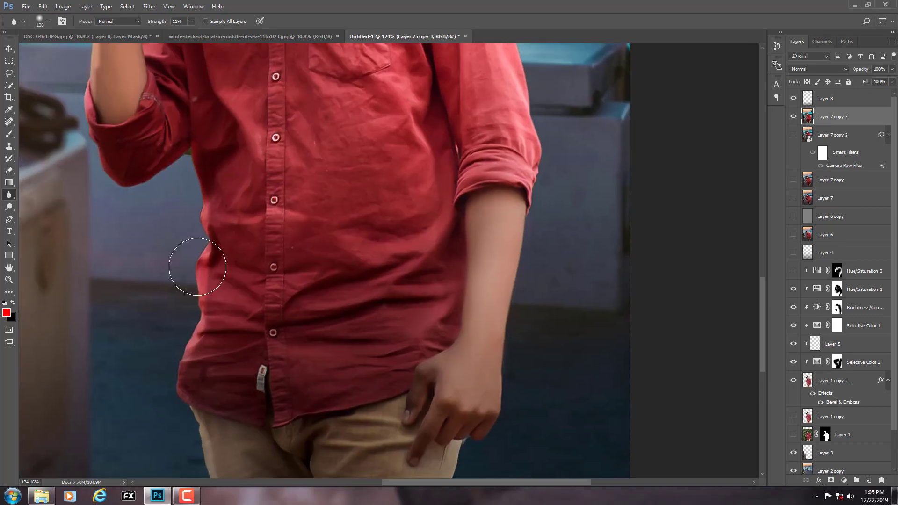
pyautogui.moveTo(104, 220)
pyautogui.mouseDown()
pyautogui.moveTo(173, 309)
pyautogui.moveTo(188, 446)
pyautogui.mouseUp()
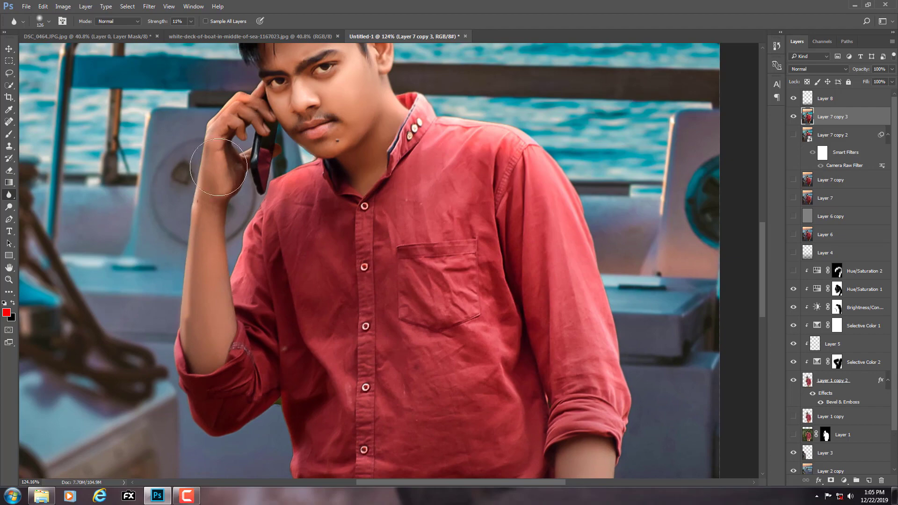
pyautogui.moveTo(197, 290); pyautogui.dragTo(188, 475)
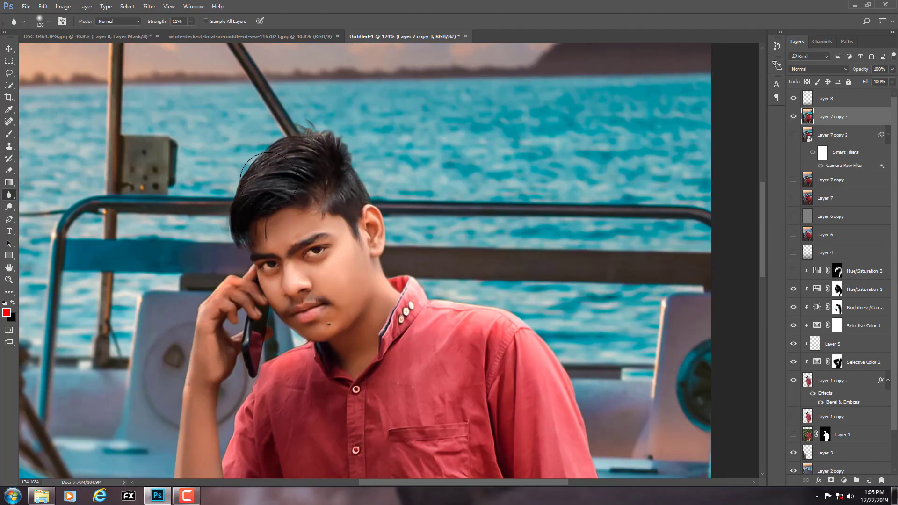
pyautogui.press('z')
pyautogui.moveTo(463, 262); pyautogui.dragTo(429, 252)
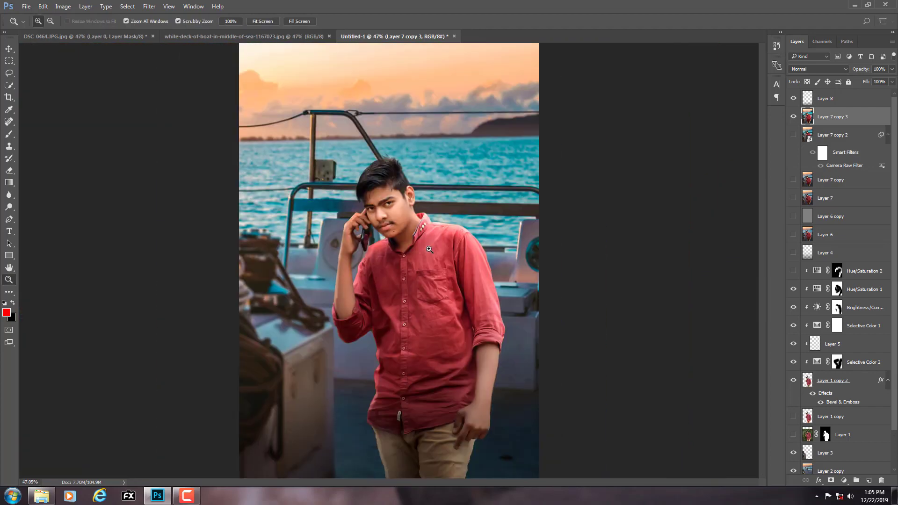
pyautogui.rightClick(429, 251)
pyautogui.click(455, 255)
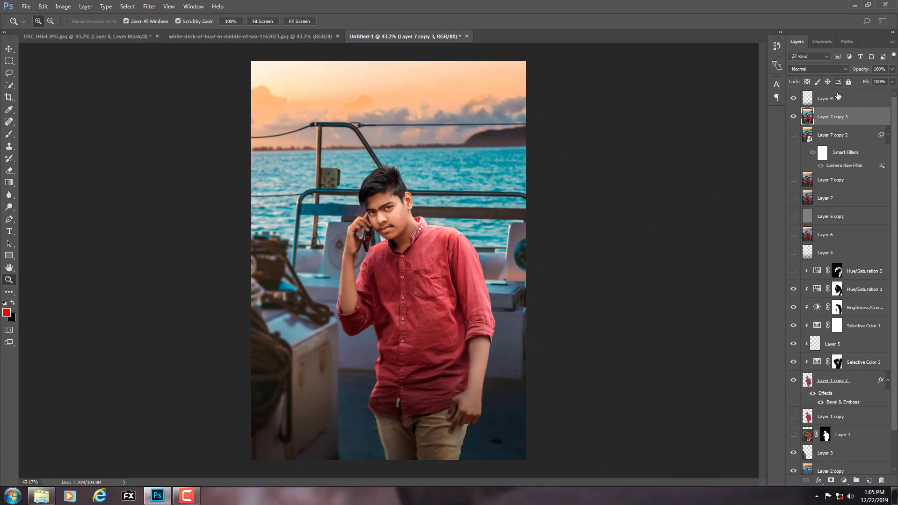
# Step: Lower Layer 8's fill to 81%, stamp all visible layers into a new layer and duplicate it
pyautogui.click(838, 96)
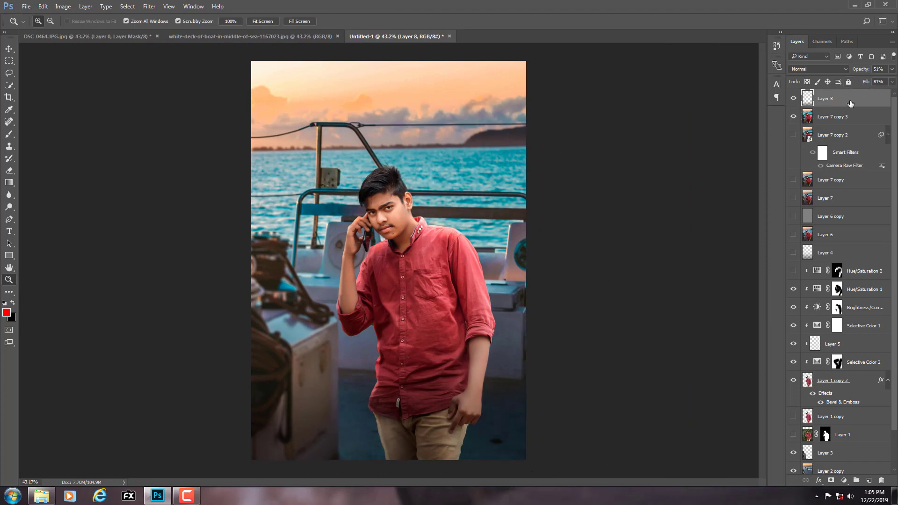
pyautogui.hotkey('ctrl', 'shift', 'alt', 'e')
pyautogui.hotkey('ctrl', 'j')
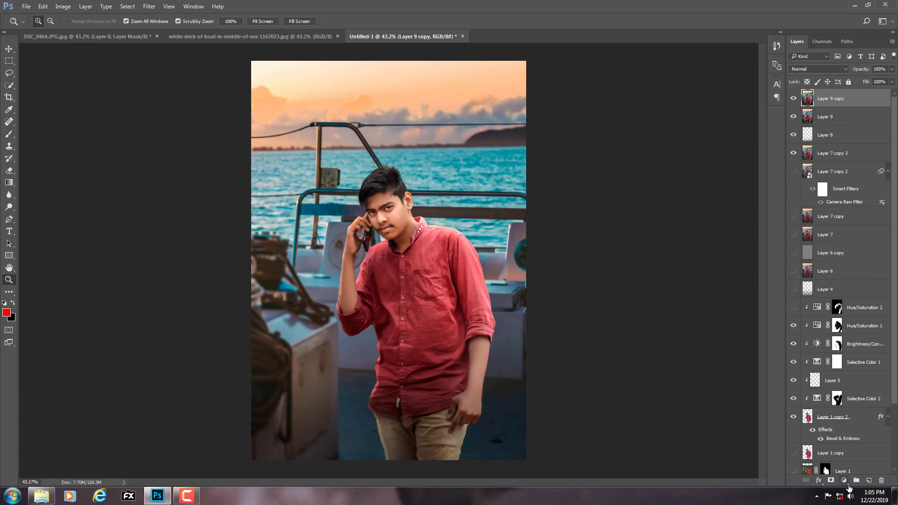
pyautogui.click(819, 480)
pyautogui.click(827, 394)
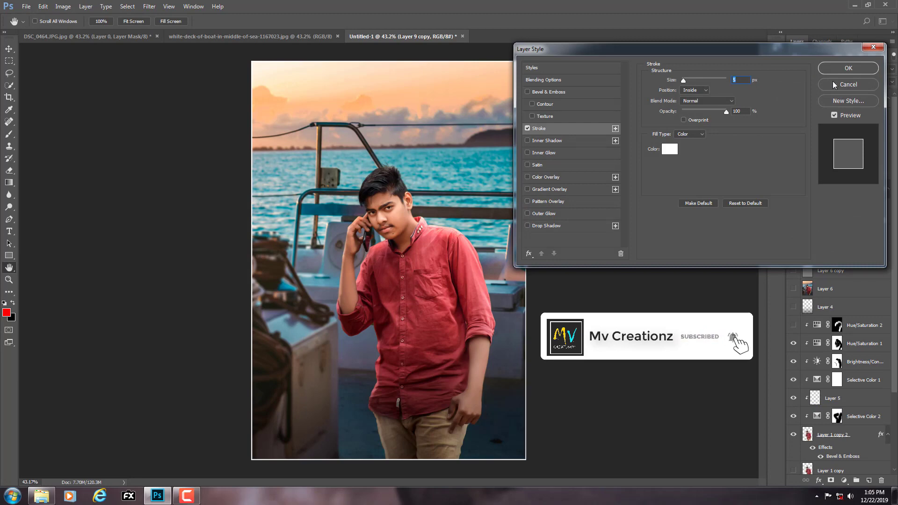
pyautogui.click(822, 71)
# Step: Add a Levels adjustment layer with the white input at 235 and invert its mask to black
pyautogui.click(843, 480)
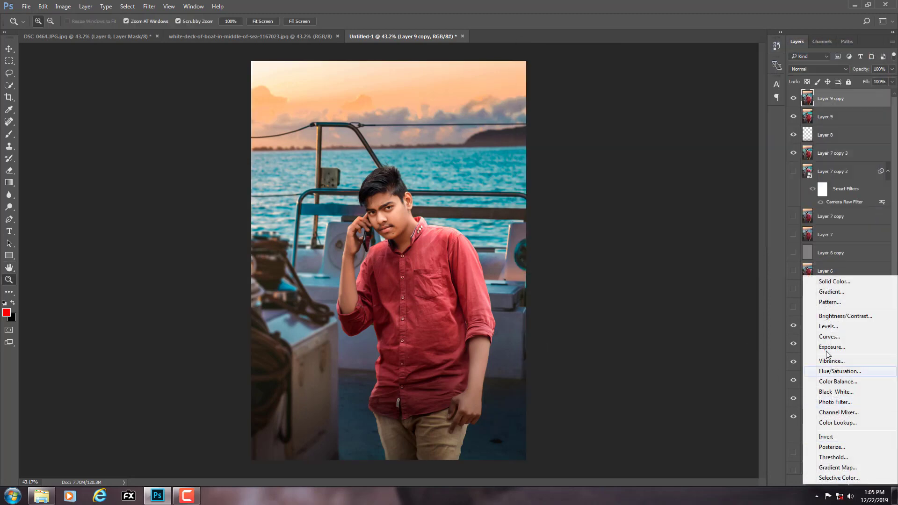
pyautogui.click(827, 326)
pyautogui.moveTo(708, 231); pyautogui.dragTo(702, 232)
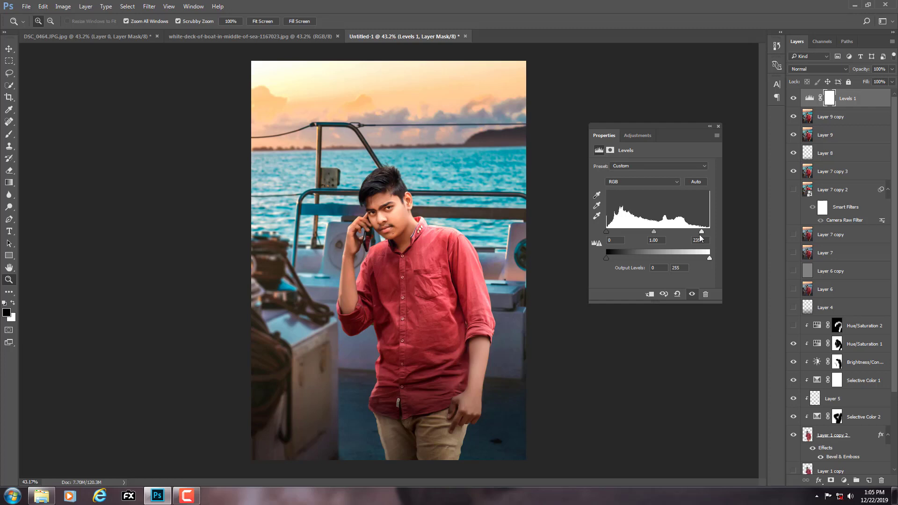
pyautogui.hotkey('ctrl', 'i')
# Step: Paint the Levels mask white over the man and the right side with a 963 px soft brush, and black again over the left side
pyautogui.click(10, 135)
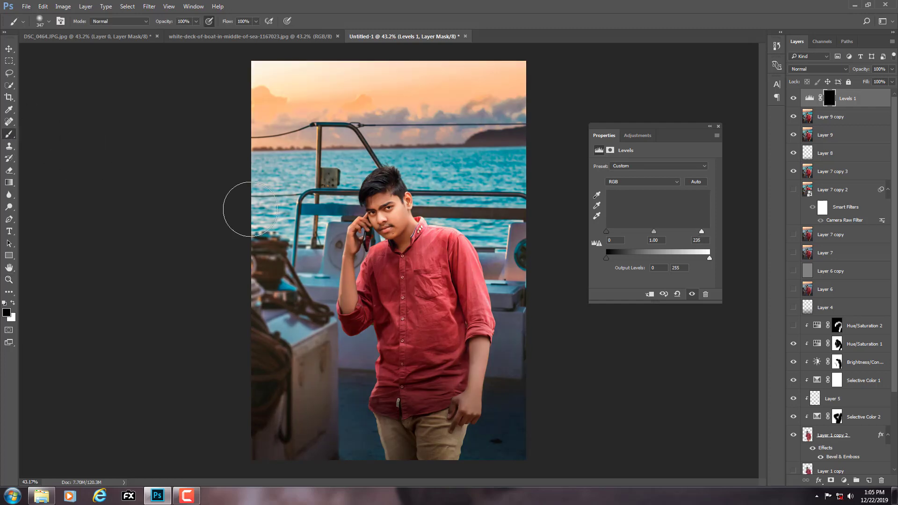
pyautogui.press('x')
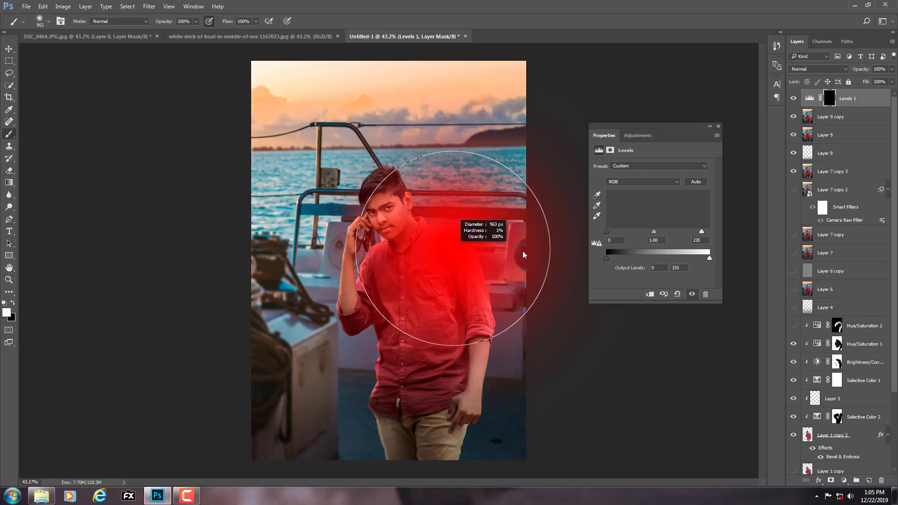
pyautogui.moveTo(510, 253); pyautogui.dragTo(521, 270)
pyautogui.moveTo(462, 307)
pyautogui.mouseDown()
pyautogui.moveTo(478, 445)
pyautogui.moveTo(449, 140)
pyautogui.moveTo(487, 150)
pyautogui.moveTo(446, 147)
pyautogui.mouseUp()
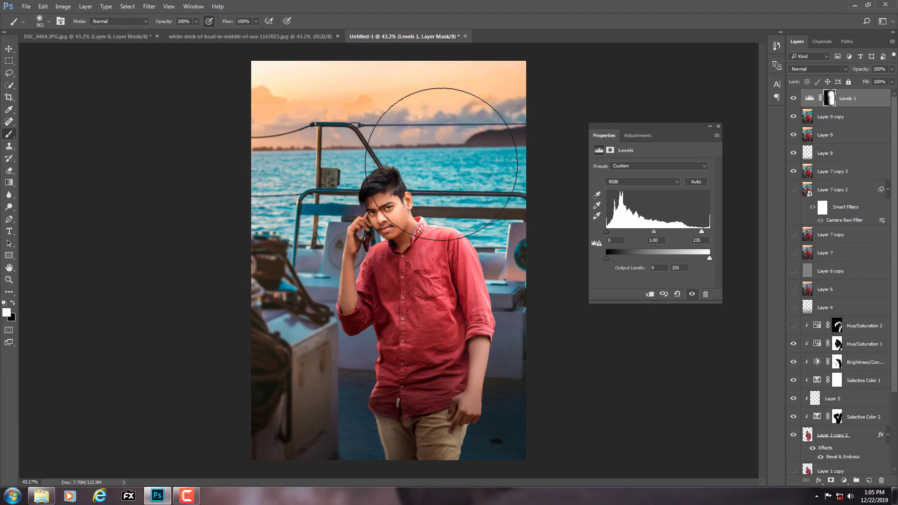
pyautogui.press('x')
pyautogui.moveTo(322, 169); pyautogui.dragTo(296, 175)
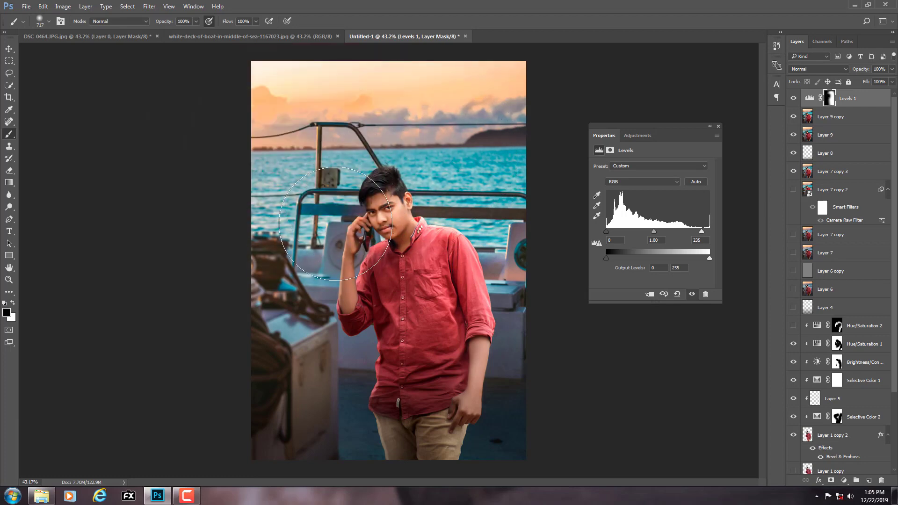
pyautogui.press('x')
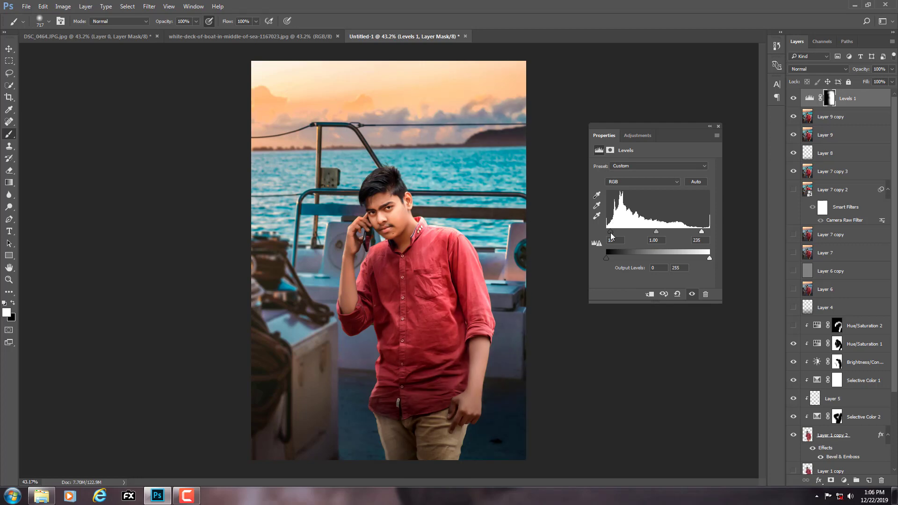
# Step: Return the Levels black input to 0, close the adjustment's properties and fit the image on screen
pyautogui.moveTo(611, 235); pyautogui.dragTo(606, 234)
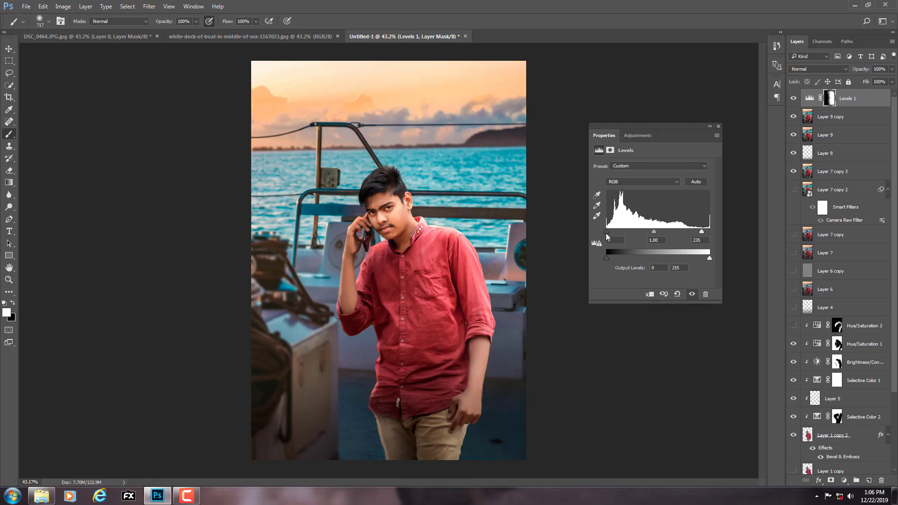
pyautogui.click(718, 126)
pyautogui.press('z')
pyautogui.moveTo(407, 207); pyautogui.dragTo(391, 213)
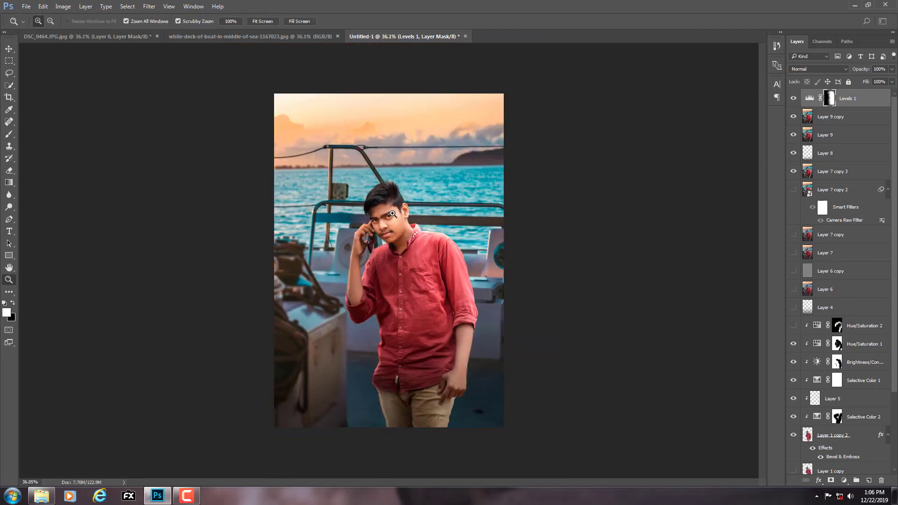
pyautogui.rightClick(391, 214)
pyautogui.click(411, 220)
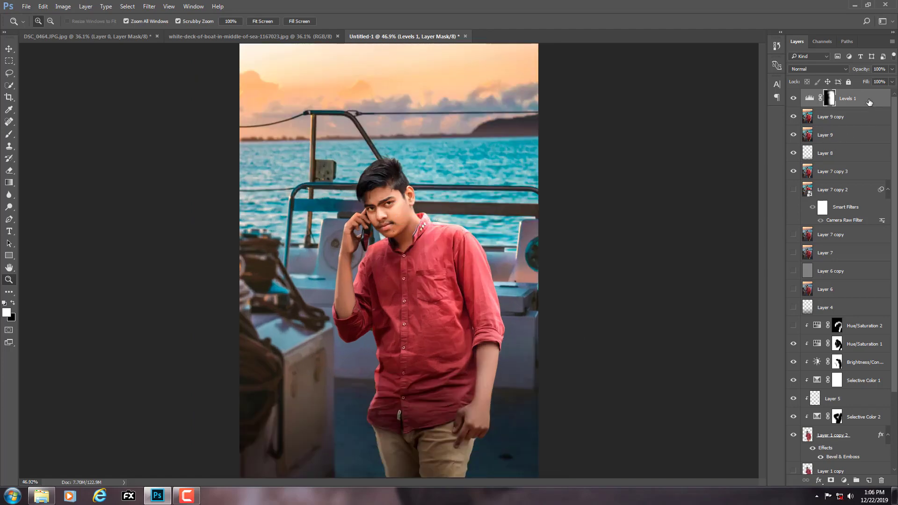
# Step: Stamp all visible layers, including the Levels adjustment, into a new top layer and duplicate it
pyautogui.hotkey('ctrl', 'shift', 'alt', 'e')
pyautogui.hotkey('ctrl', 'j')
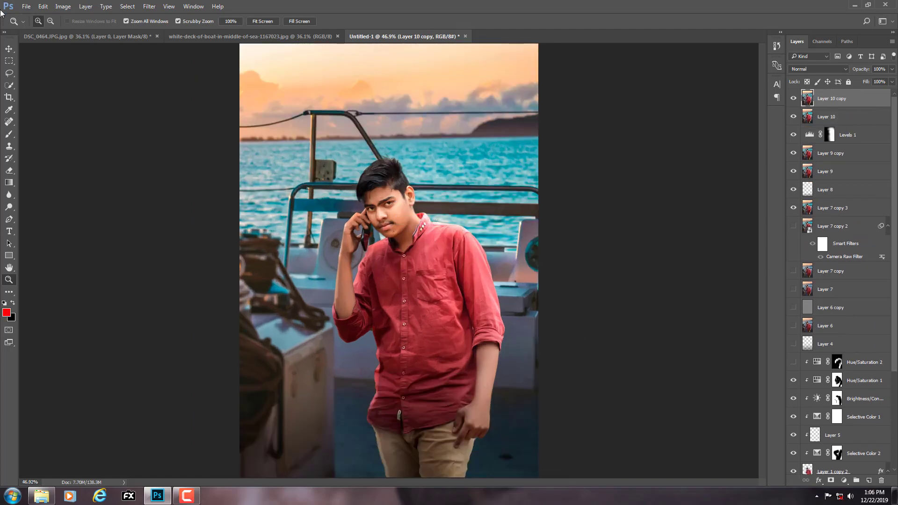
pyautogui.click(187, 495)
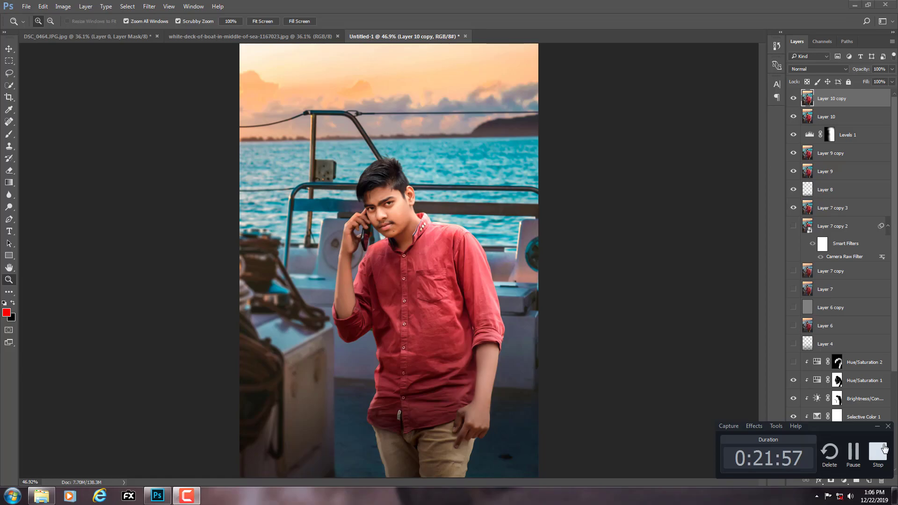